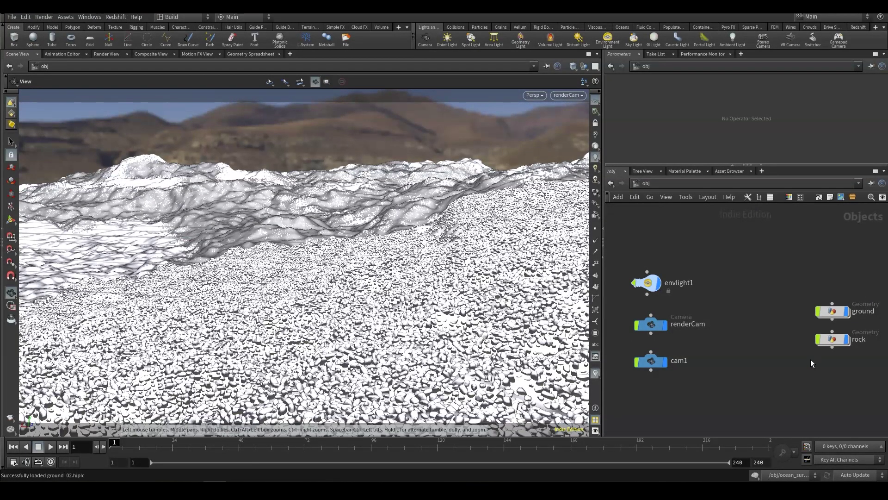
# Create a new geometry object beside renderCam and name it grass.
pyautogui.press('Tab')
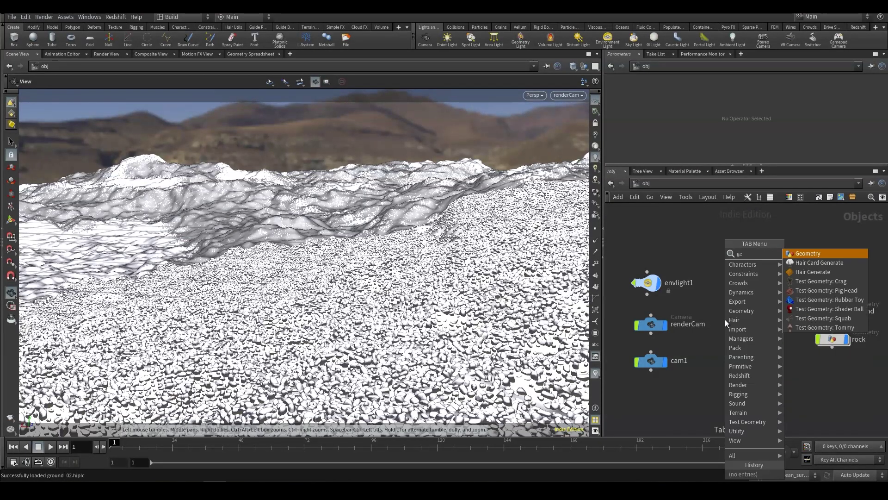
pyautogui.press('Return')
pyautogui.click(736, 323)
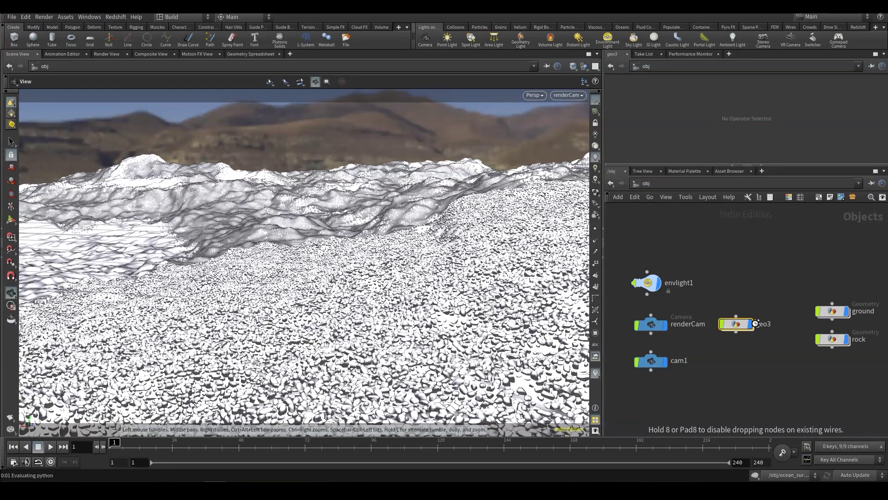
pyautogui.doubleClick(766, 324)
pyautogui.write('gr')
pyautogui.moveTo(727, 326)
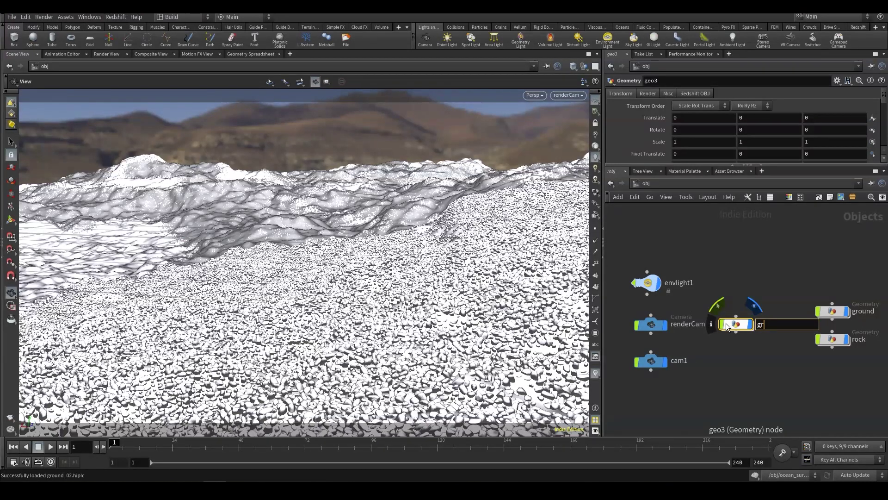
pyautogui.press('Return')
# Inside grass, add an Object Merge node that pulls in /obj/ground.
pyautogui.doubleClick(726, 323)
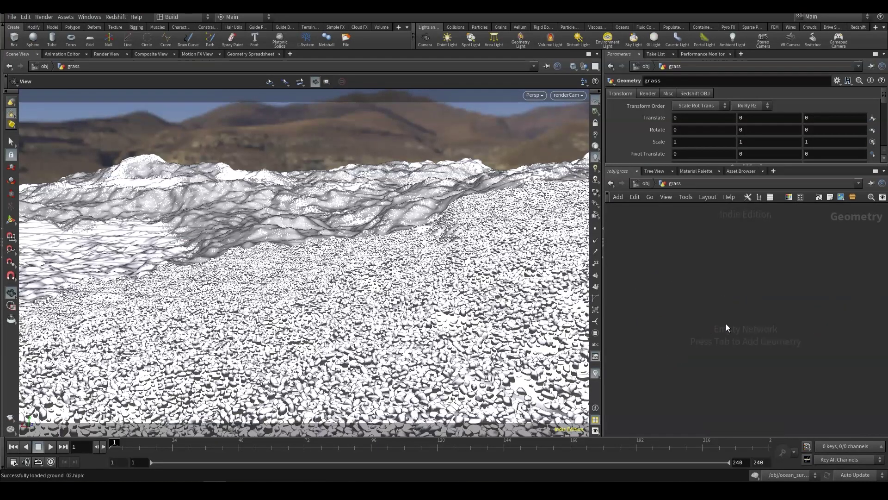
pyautogui.press('Tab')
pyautogui.write('me')
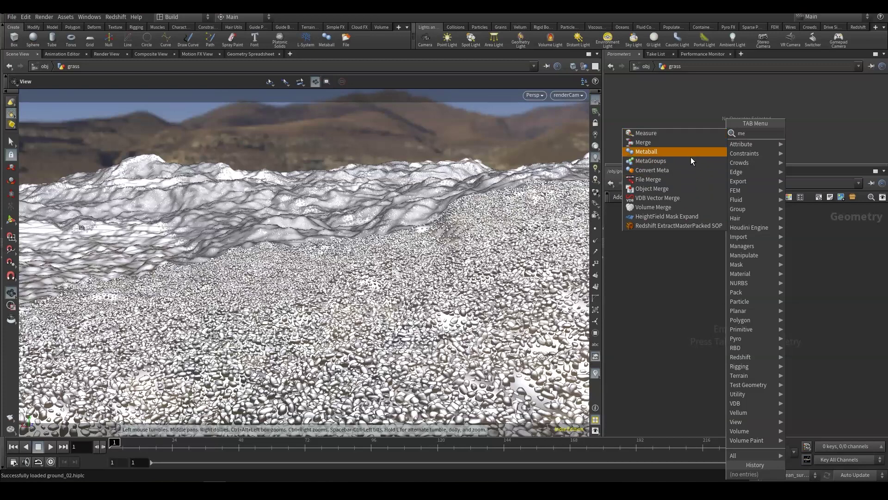
pyautogui.click(689, 188)
pyautogui.click(724, 259)
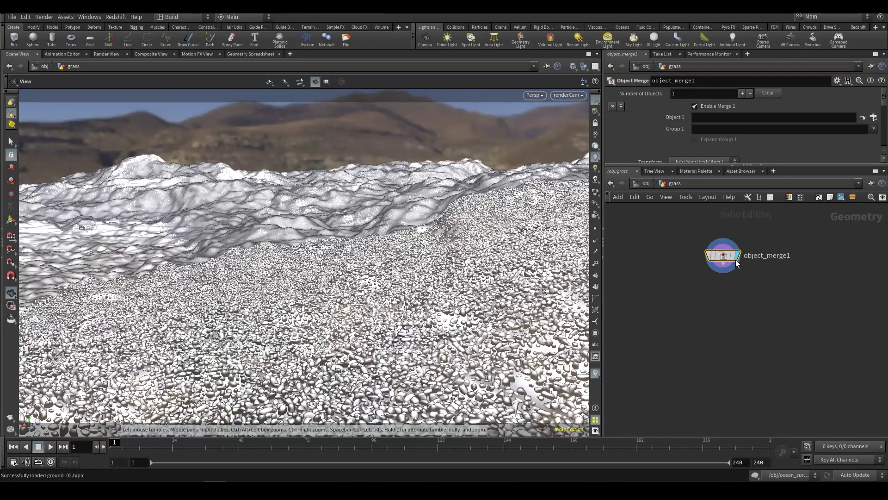
pyautogui.click(874, 117)
pyautogui.click(814, 115)
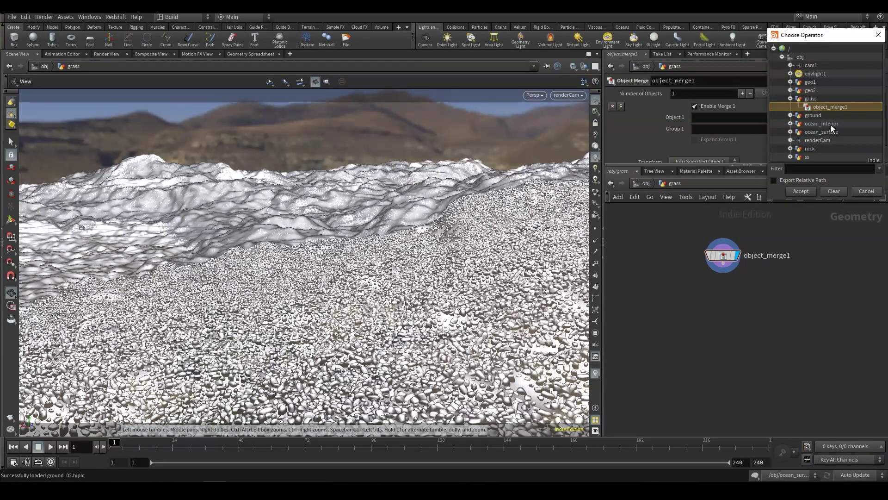
pyautogui.click(801, 192)
# Hide the original ground object, then start a paint node wired below object_merge1.
pyautogui.click(646, 184)
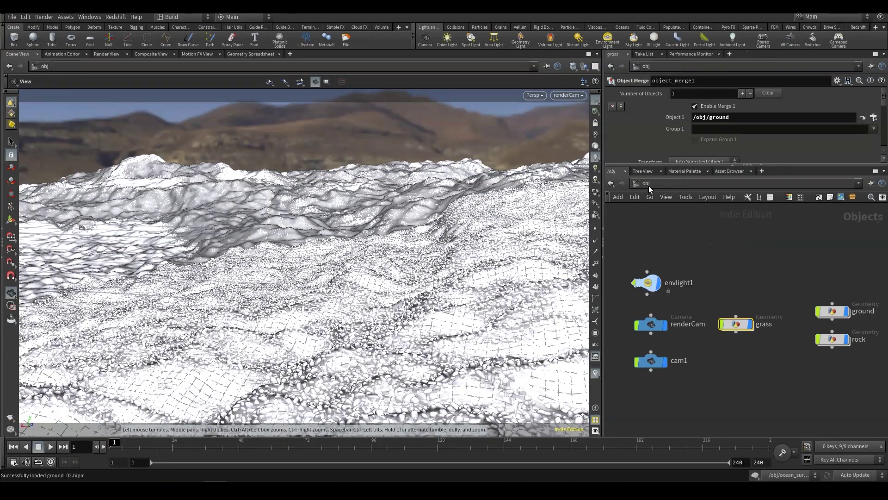
pyautogui.click(848, 312)
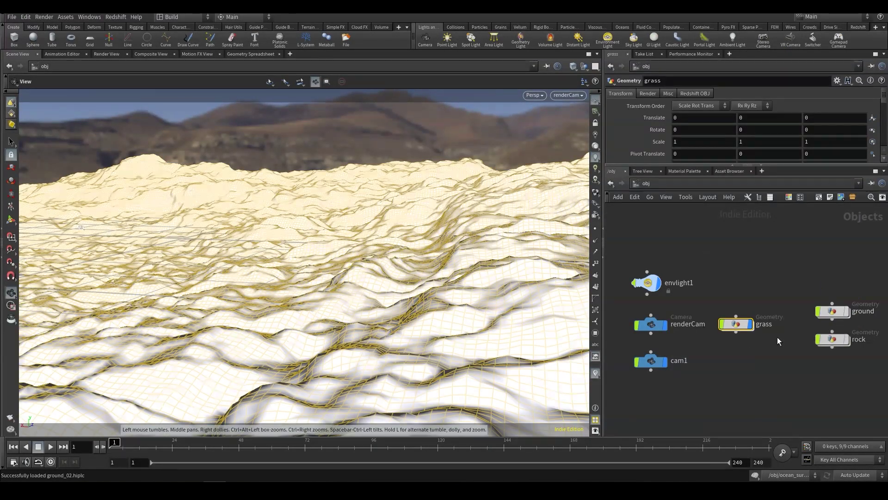
pyautogui.doubleClick(736, 324)
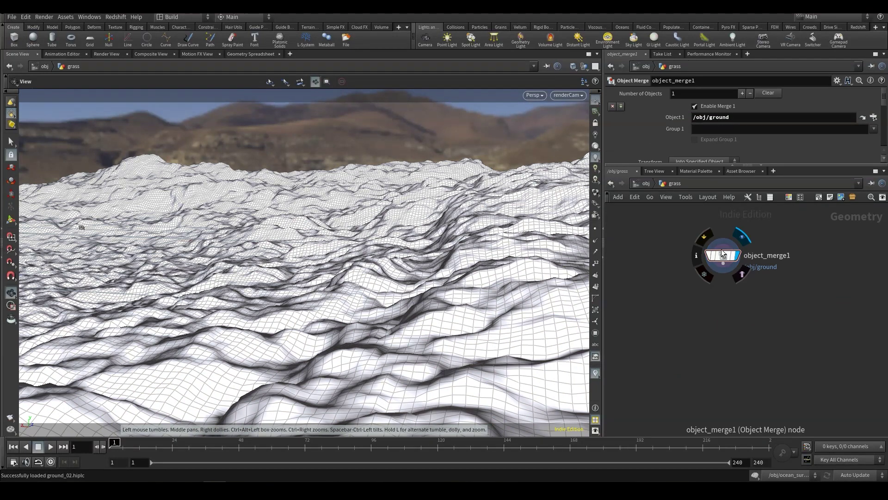
pyautogui.moveTo(725, 252); pyautogui.dragTo(726, 262)
pyautogui.click(724, 275)
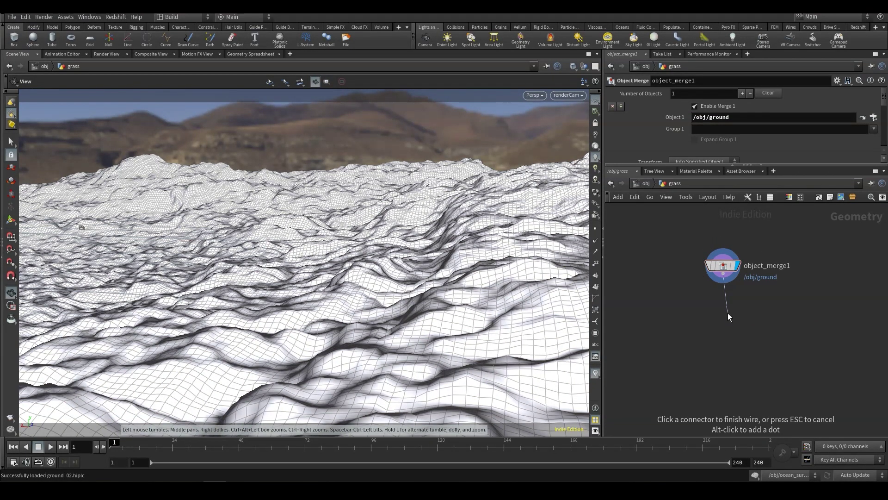
pyautogui.click(728, 313)
pyautogui.write('pai')
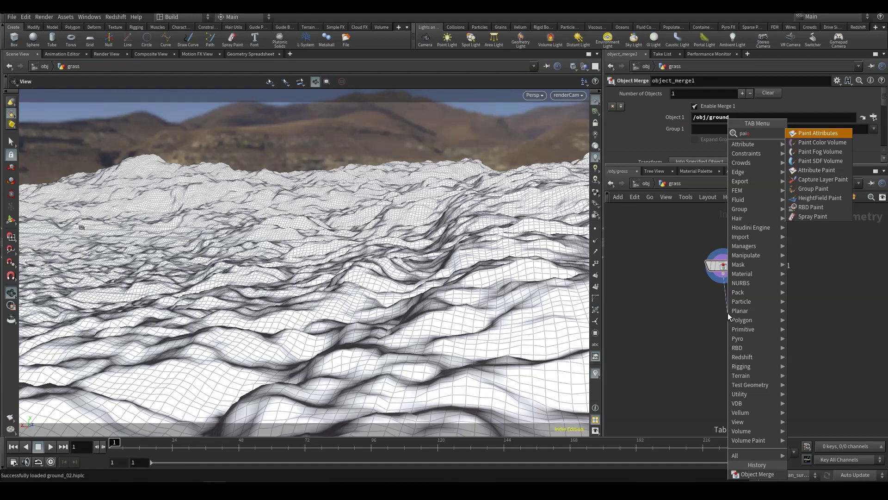
# Create attribpaint1 under object_merge1, name its attribute grass, and display it.
pyautogui.press('Return')
pyautogui.moveTo(705, 164); pyautogui.dragTo(698, 224)
pyautogui.click(641, 149)
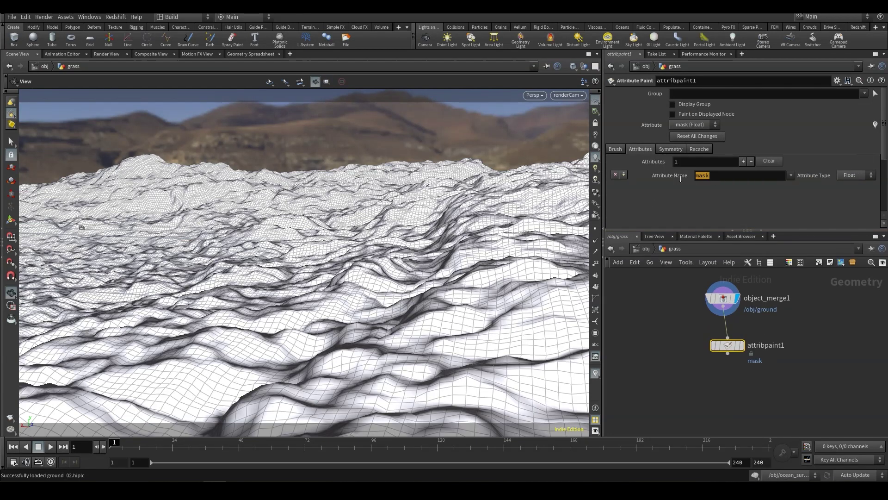
pyautogui.write('grass')
pyautogui.press('Return')
pyautogui.click(742, 345)
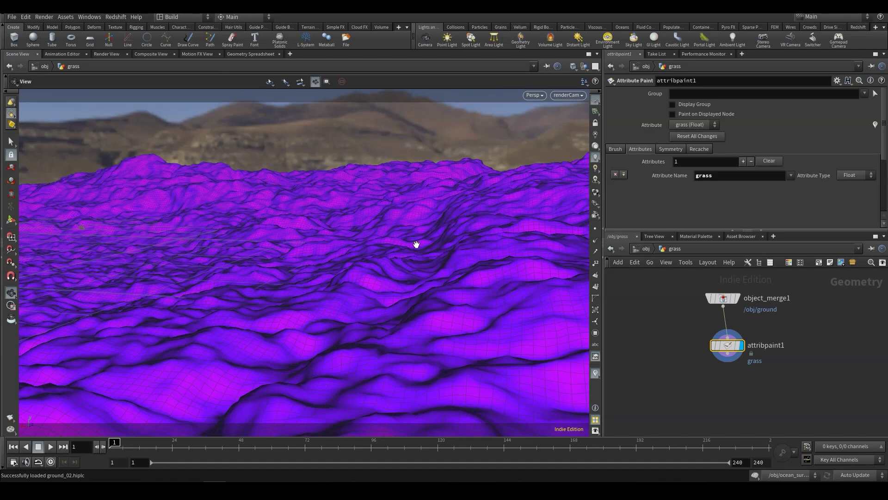
pyautogui.press('Return')
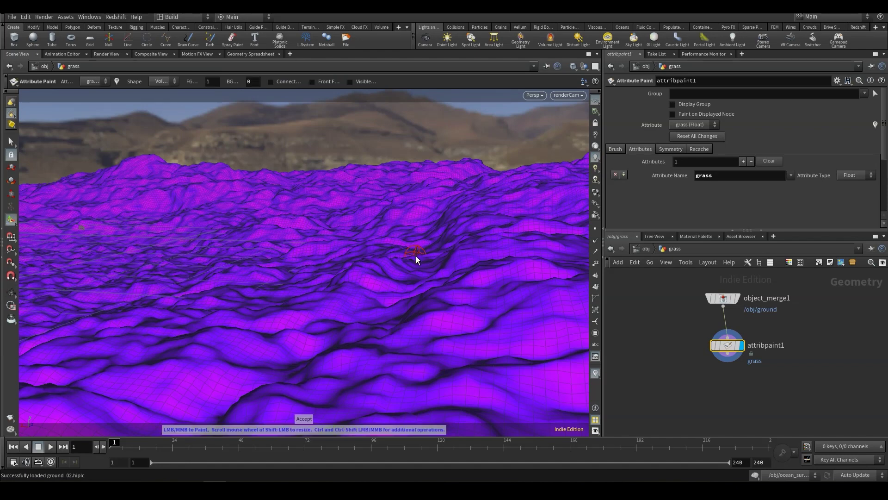
# Paint three grass patches: terrain centre, far-left ridge, and far ridge.
pyautogui.scroll(3, 415, 256)
pyautogui.moveTo(412, 235)
pyautogui.mouseDown()
pyautogui.moveTo(469, 254)
pyautogui.moveTo(468, 224)
pyautogui.moveTo(440, 223)
pyautogui.mouseUp()
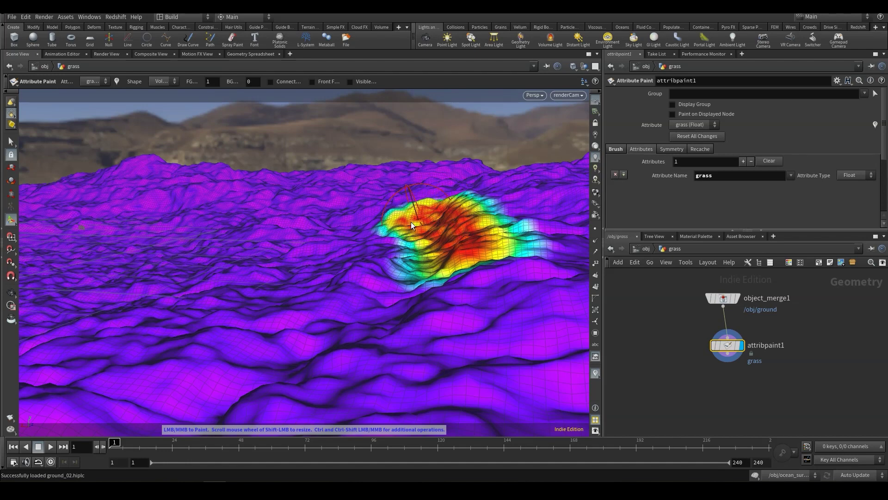
pyautogui.moveTo(421, 225); pyautogui.dragTo(313, 212)
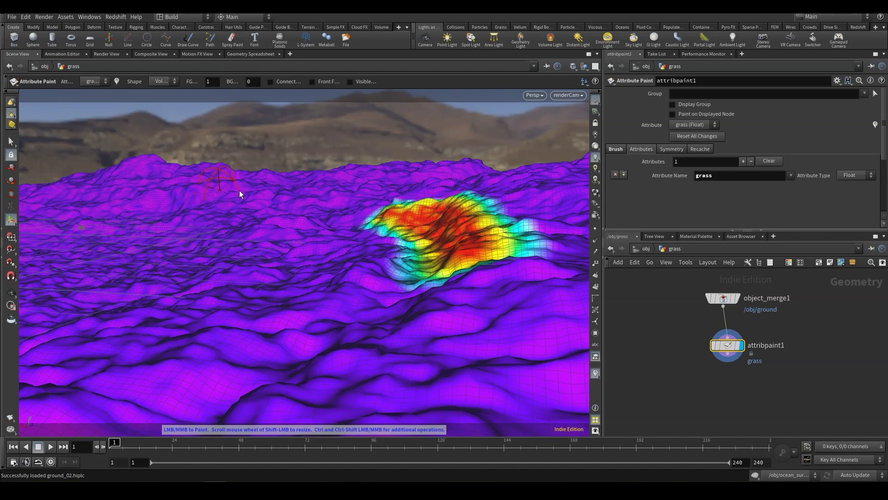
pyautogui.moveTo(240, 190)
pyautogui.mouseDown()
pyautogui.moveTo(186, 183)
pyautogui.moveTo(166, 190)
pyautogui.moveTo(200, 191)
pyautogui.moveTo(146, 205)
pyautogui.mouseUp()
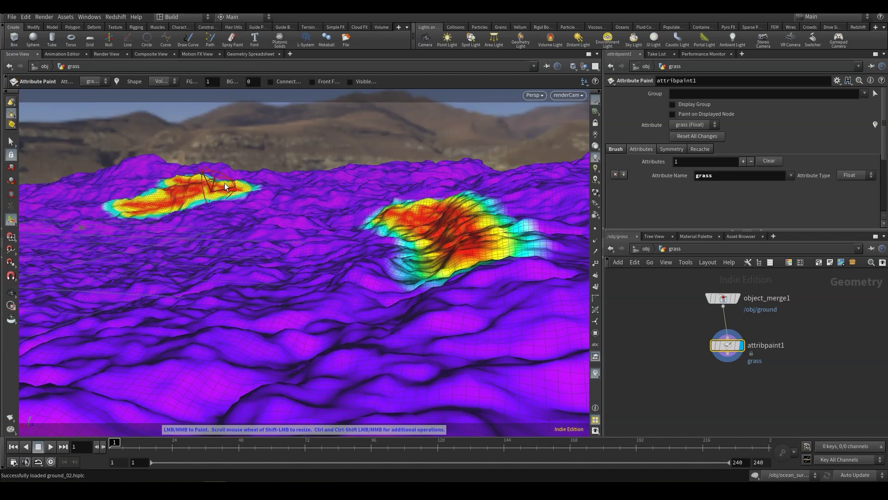
pyautogui.moveTo(212, 196)
pyautogui.mouseDown()
pyautogui.moveTo(224, 199)
pyautogui.moveTo(226, 188)
pyautogui.moveTo(264, 194)
pyautogui.mouseUp()
pyautogui.moveTo(444, 172)
pyautogui.mouseDown()
pyautogui.moveTo(366, 177)
pyautogui.moveTo(407, 178)
pyautogui.mouseUp()
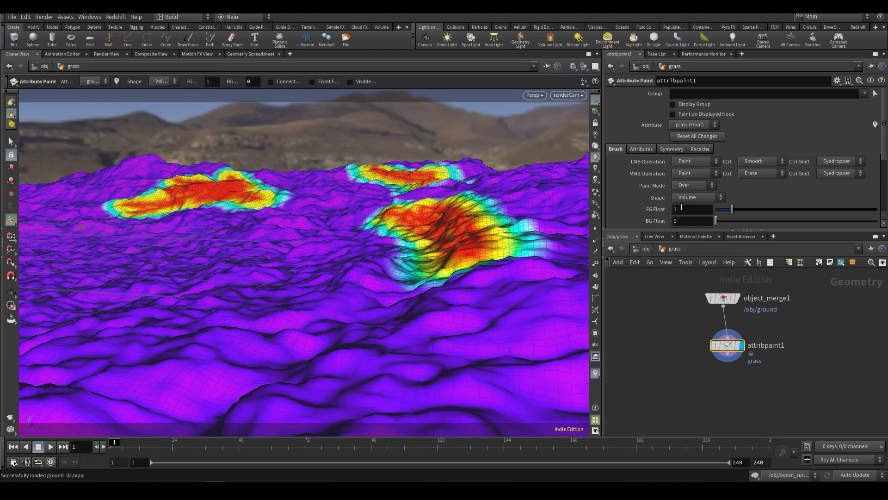
# Set the foreground float to 0.5 and repaint the big patch's lower-left.
pyautogui.doubleClick(682, 208)
pyautogui.write('.5')
pyautogui.press('Return')
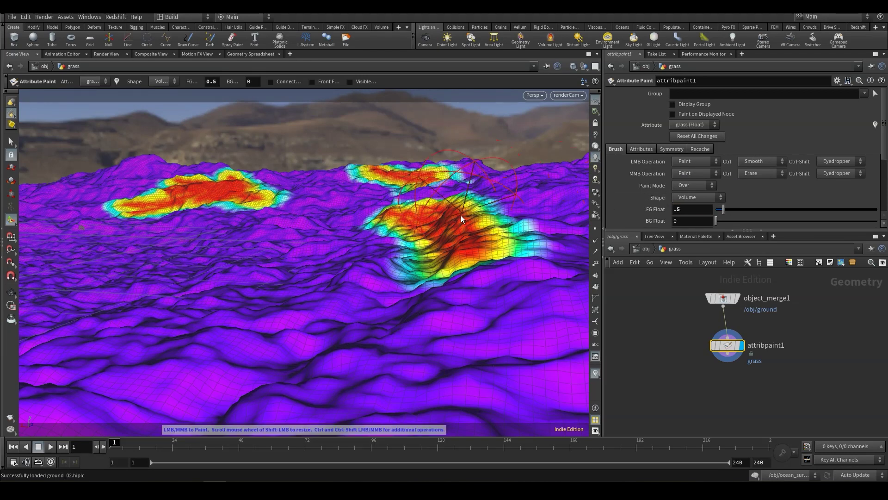
pyautogui.moveTo(461, 215)
pyautogui.mouseDown()
pyautogui.moveTo(389, 266)
pyautogui.moveTo(338, 273)
pyautogui.moveTo(379, 231)
pyautogui.moveTo(361, 218)
pyautogui.moveTo(324, 223)
pyautogui.moveTo(517, 252)
pyautogui.moveTo(457, 269)
pyautogui.moveTo(469, 266)
pyautogui.mouseUp()
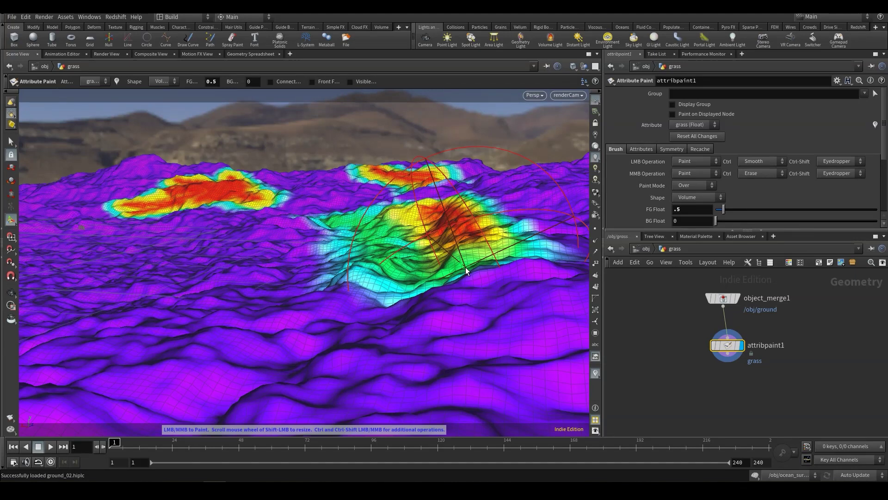
# Switch the brush to Smooth and soften the central and left patches.
pyautogui.rightClick(466, 271)
pyautogui.click(496, 292)
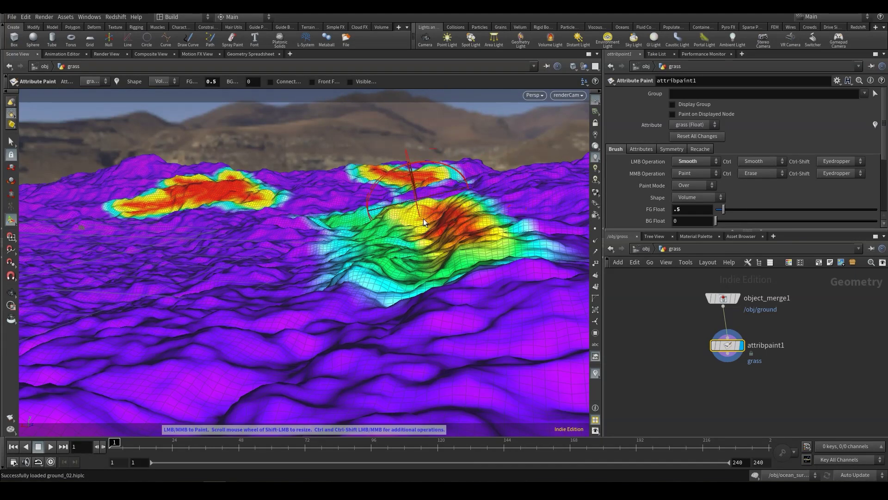
pyautogui.moveTo(423, 218)
pyautogui.mouseDown()
pyautogui.moveTo(457, 272)
pyautogui.moveTo(539, 245)
pyautogui.moveTo(452, 238)
pyautogui.moveTo(459, 272)
pyautogui.moveTo(445, 208)
pyautogui.moveTo(415, 225)
pyautogui.moveTo(406, 218)
pyautogui.moveTo(461, 277)
pyautogui.moveTo(437, 249)
pyautogui.moveTo(438, 269)
pyautogui.moveTo(450, 219)
pyautogui.moveTo(437, 211)
pyautogui.moveTo(454, 206)
pyautogui.moveTo(432, 221)
pyautogui.mouseUp()
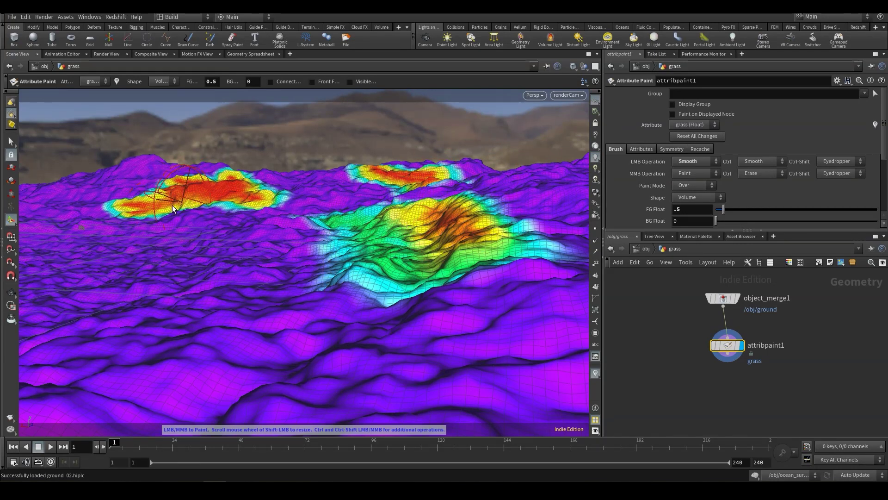
pyautogui.moveTo(174, 207)
pyautogui.mouseDown()
pyautogui.moveTo(184, 176)
pyautogui.moveTo(253, 204)
pyautogui.mouseUp()
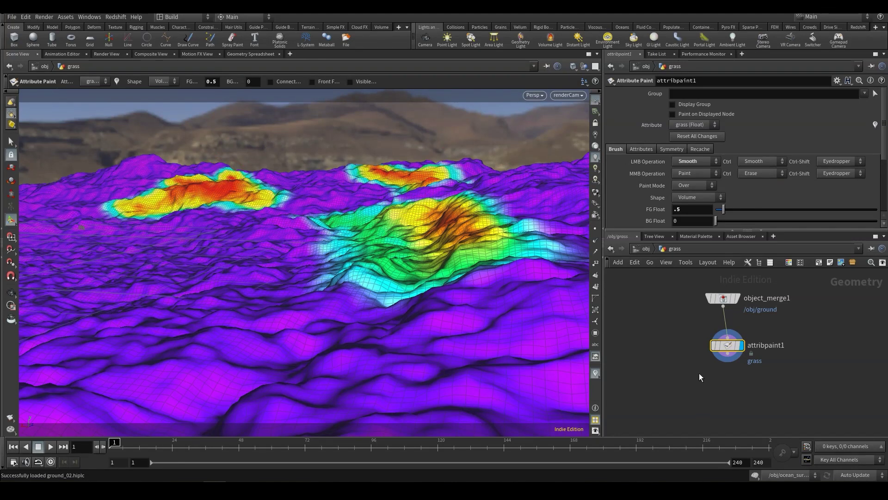
# Add a Scatter node after attribpaint1 and display its points.
pyautogui.click(728, 354)
pyautogui.press('Tab')
pyautogui.write('c')
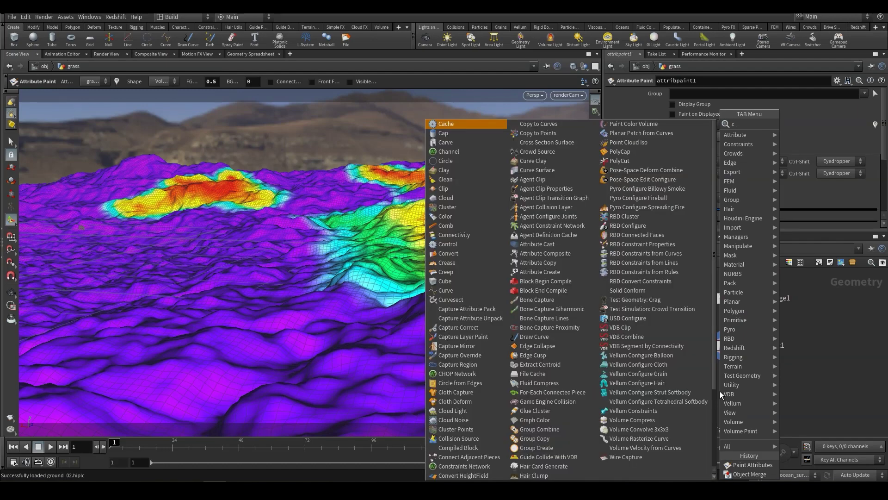
pyautogui.write('atter')
pyautogui.press('Return')
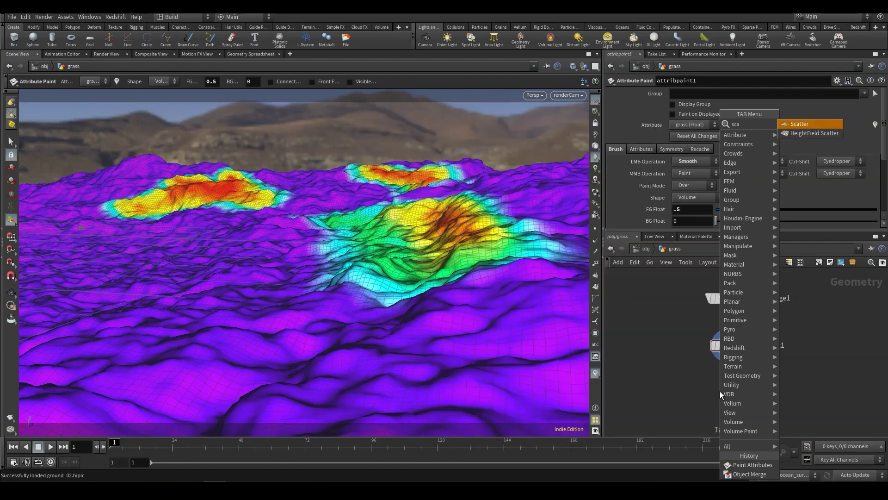
pyautogui.click(734, 391)
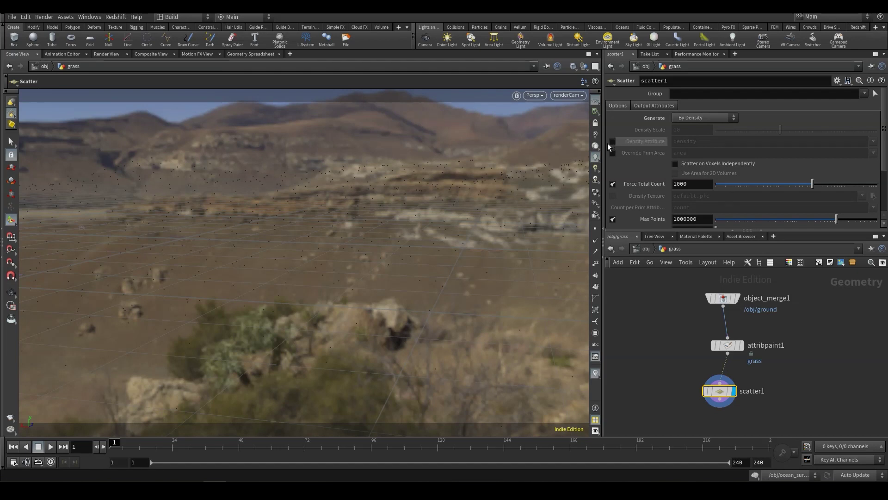
# Scatter by density attribute grass, disable Force Total Count, density scale 0.596846.
pyautogui.click(612, 141)
pyautogui.press('Tab')
pyautogui.write('gra')
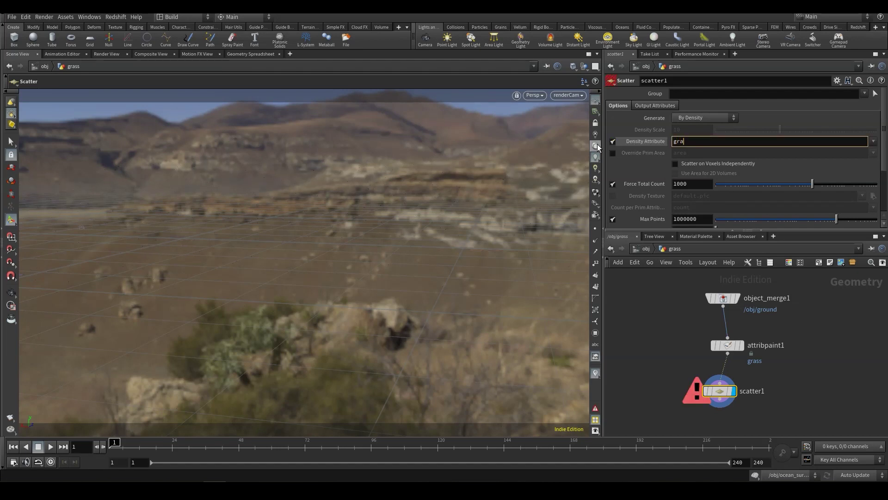
pyautogui.write('ss')
pyautogui.press('Return')
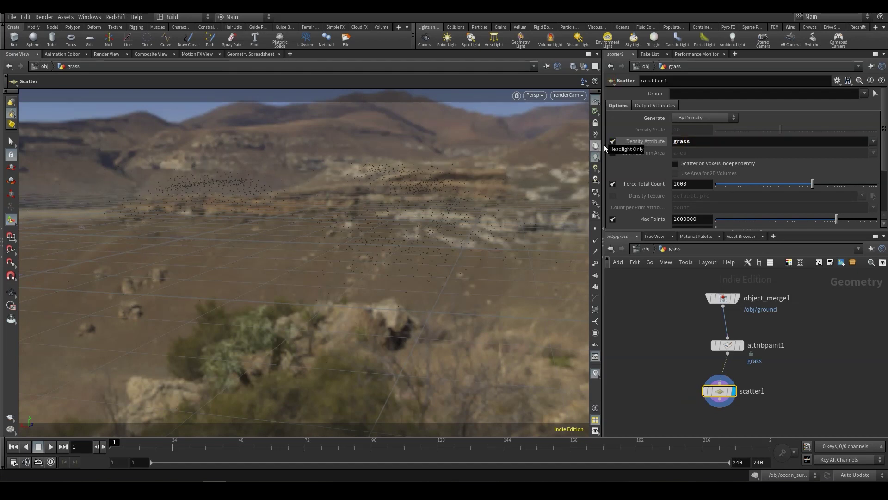
pyautogui.click(613, 184)
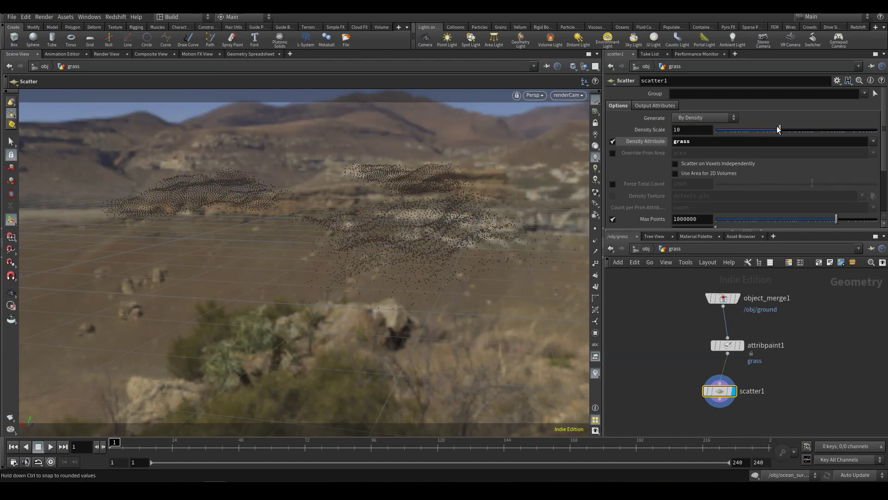
pyautogui.moveTo(779, 129); pyautogui.dragTo(741, 130)
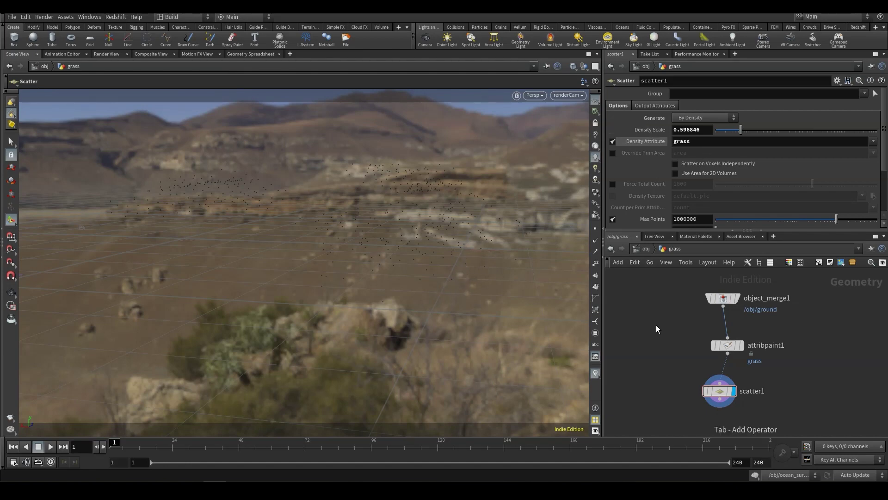
# Add a File node loading ElephantGrass_Med.abc and display it.
pyautogui.press('Tab')
pyautogui.write('fr')
pyautogui.press('BackSpace')
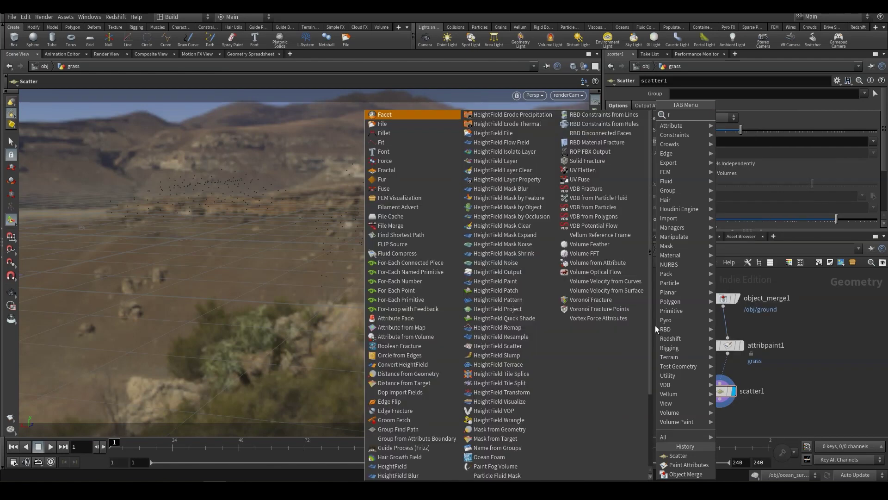
pyautogui.write('il')
pyautogui.click(780, 115)
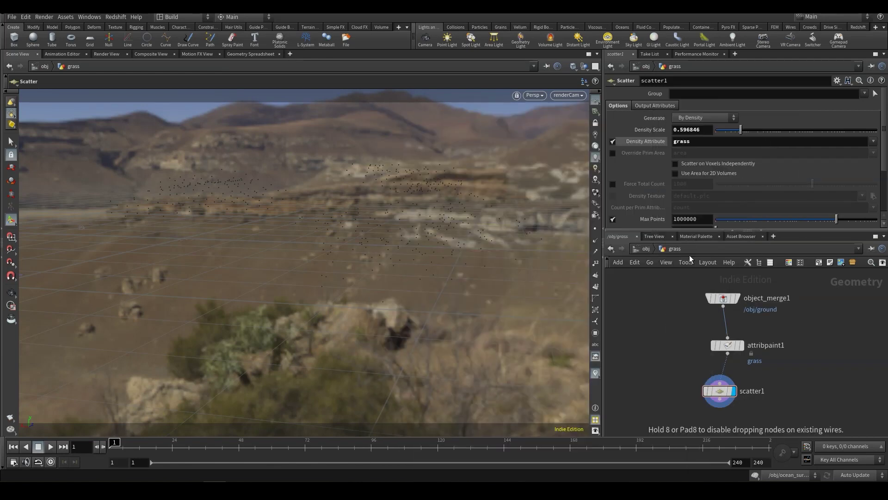
pyautogui.click(649, 321)
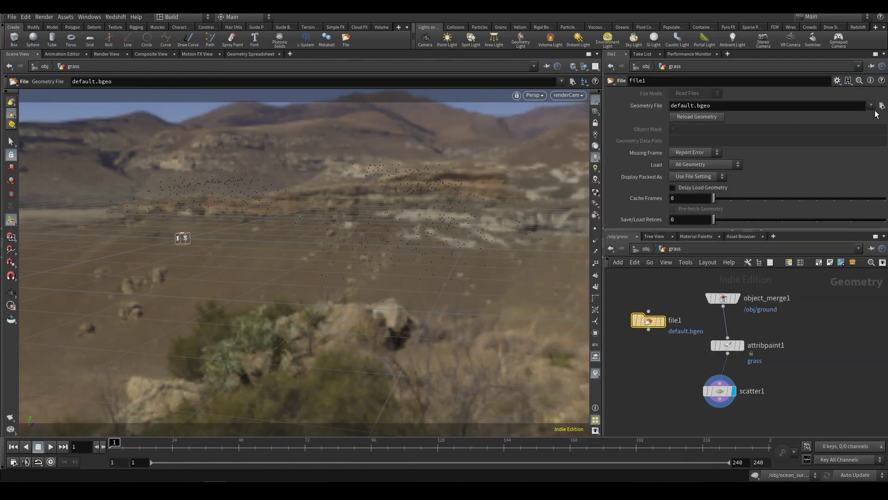
pyautogui.click(882, 105)
pyautogui.click(689, 90)
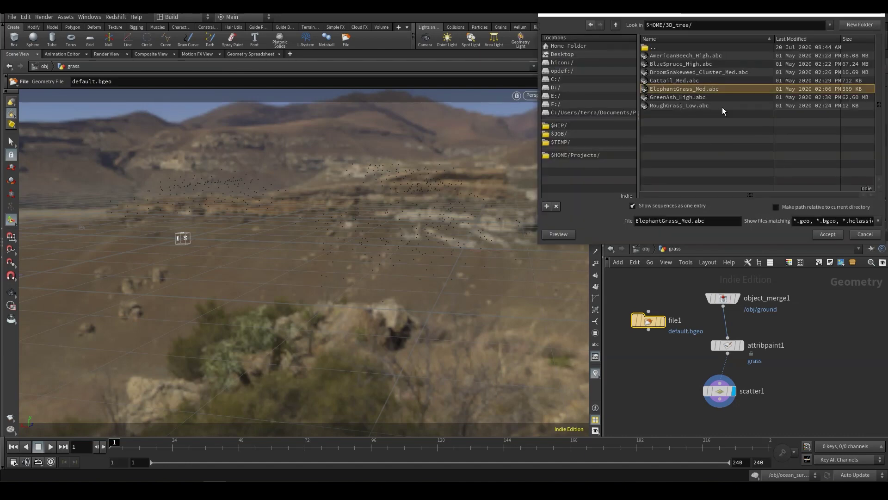
pyautogui.click(863, 234)
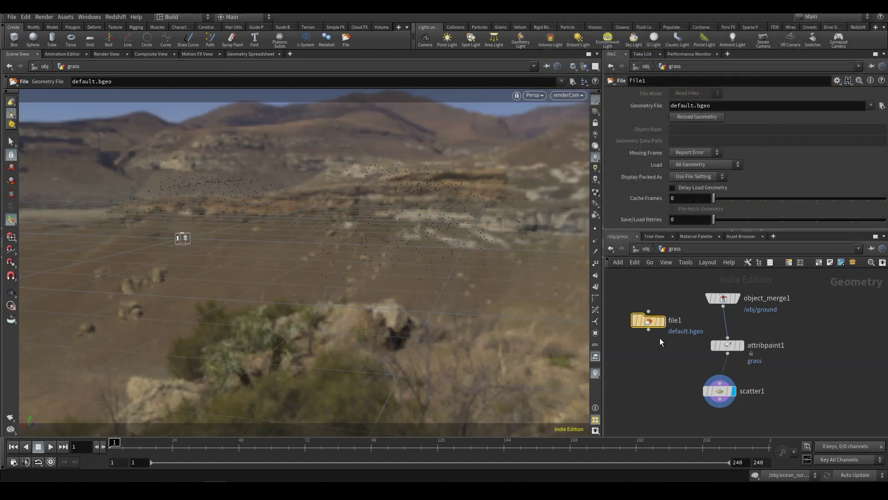
pyautogui.click(654, 323)
pyautogui.moveTo(651, 323); pyautogui.dragTo(646, 321)
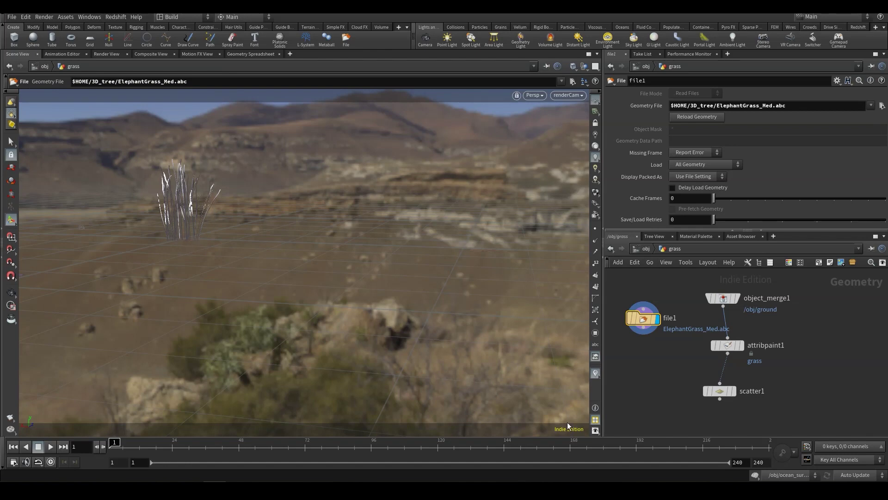
# Raise scatter1's density scale to about 0.752.
pyautogui.click(722, 391)
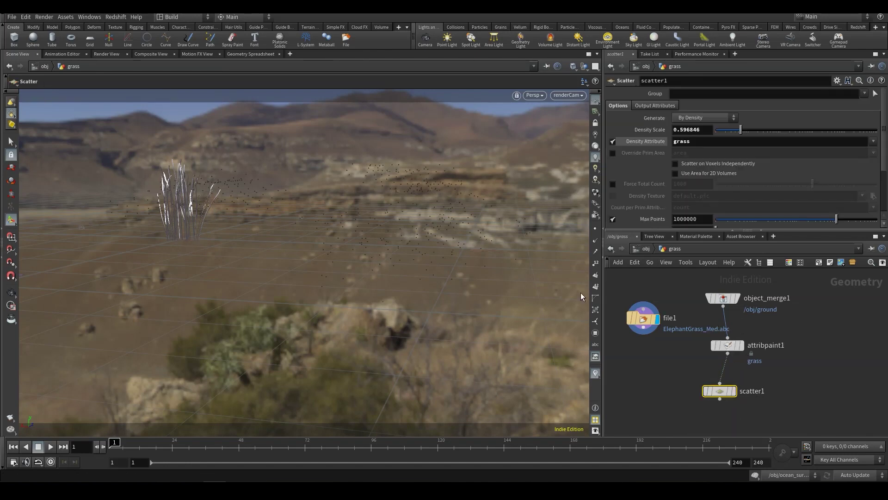
pyautogui.moveTo(751, 129)
pyautogui.mouseDown()
pyautogui.moveTo(781, 127)
pyautogui.moveTo(739, 130)
pyautogui.mouseUp()
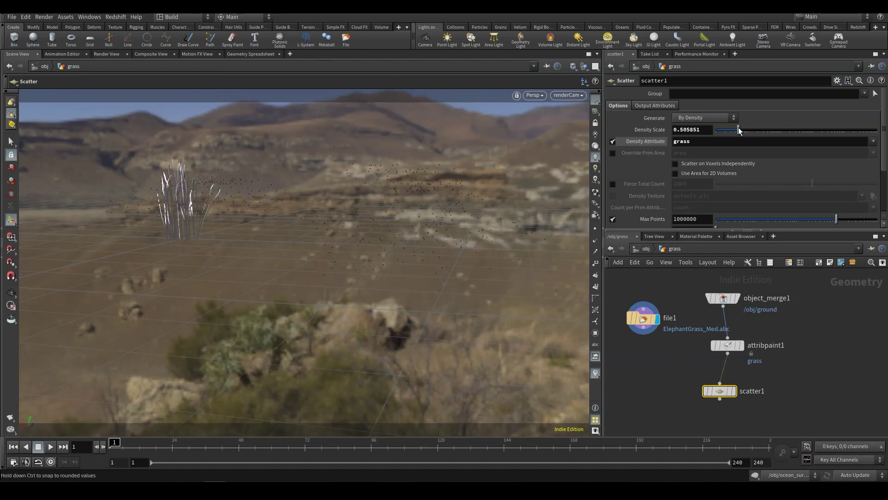
pyautogui.moveTo(742, 130); pyautogui.dragTo(744, 132)
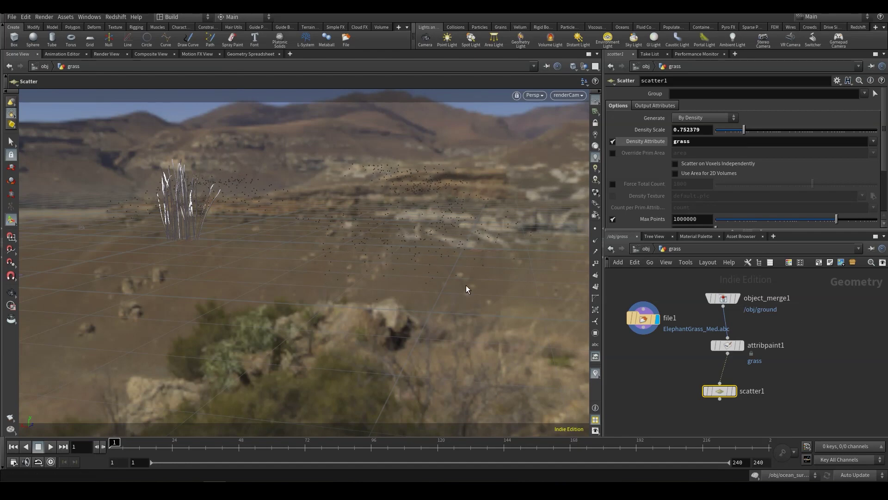
# Add a Copy Stamp node copying file1's grass onto scatter1's points, and display it.
pyautogui.press('Tab')
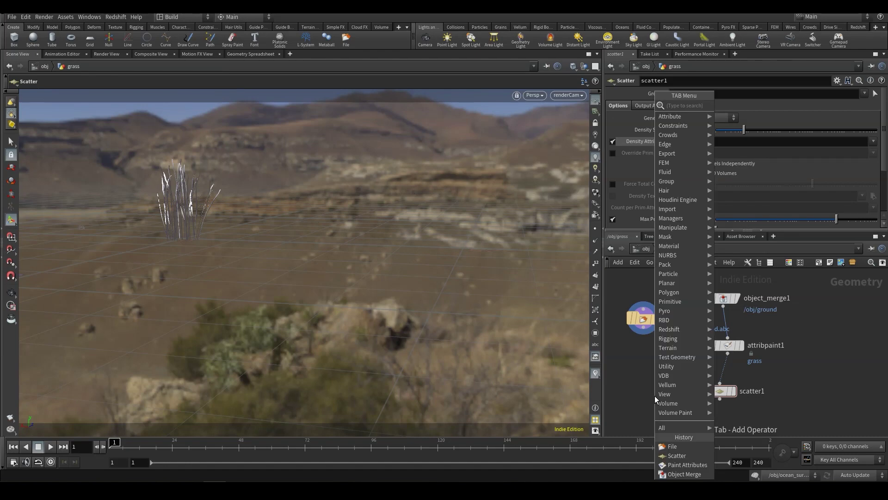
pyautogui.write('co')
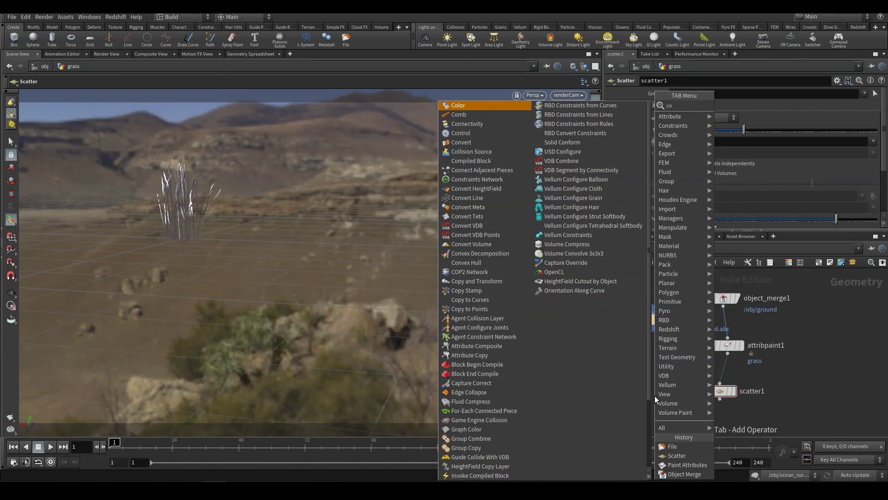
pyautogui.write('py to')
pyautogui.press('Down')
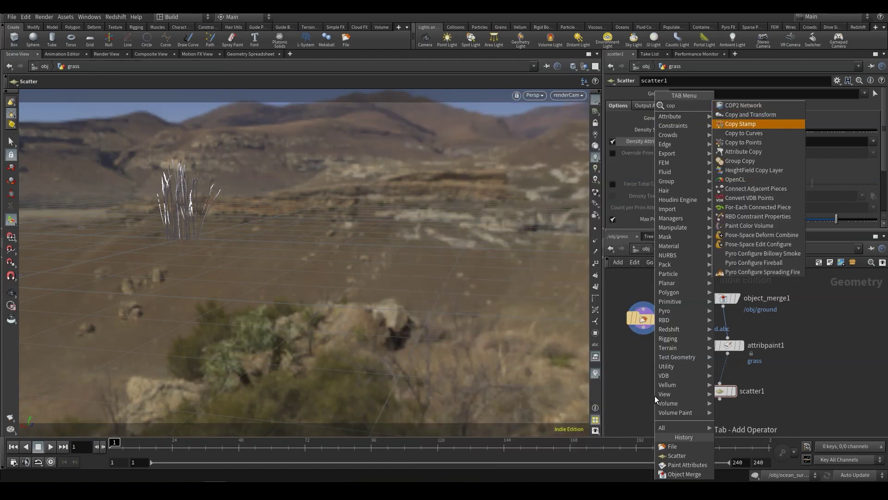
pyautogui.press('Return')
pyautogui.click(662, 399)
pyautogui.click(668, 392)
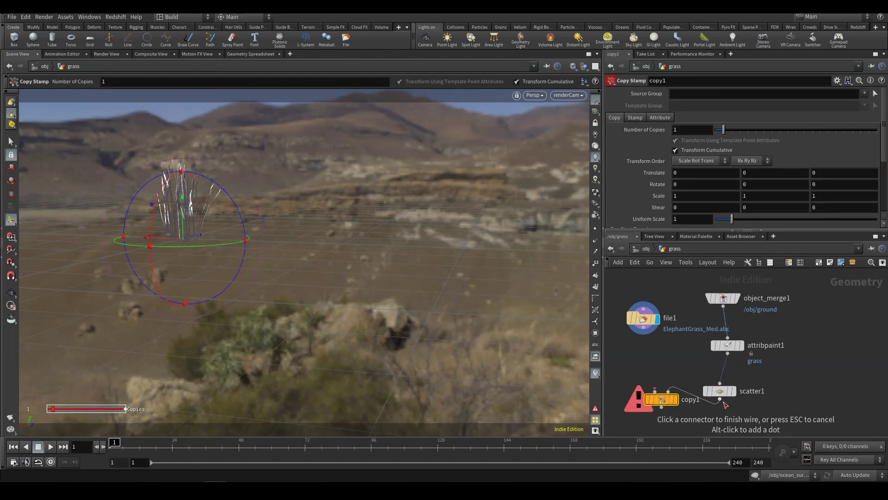
pyautogui.click(720, 399)
pyautogui.click(652, 333)
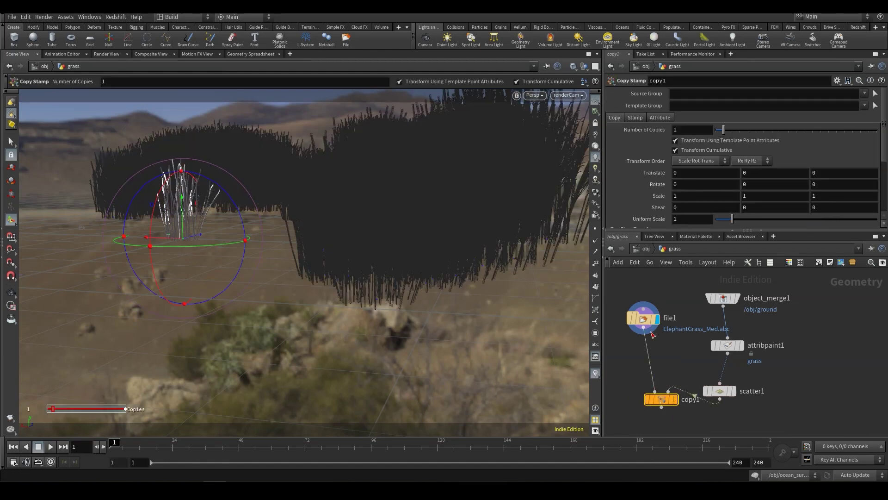
pyautogui.click(677, 399)
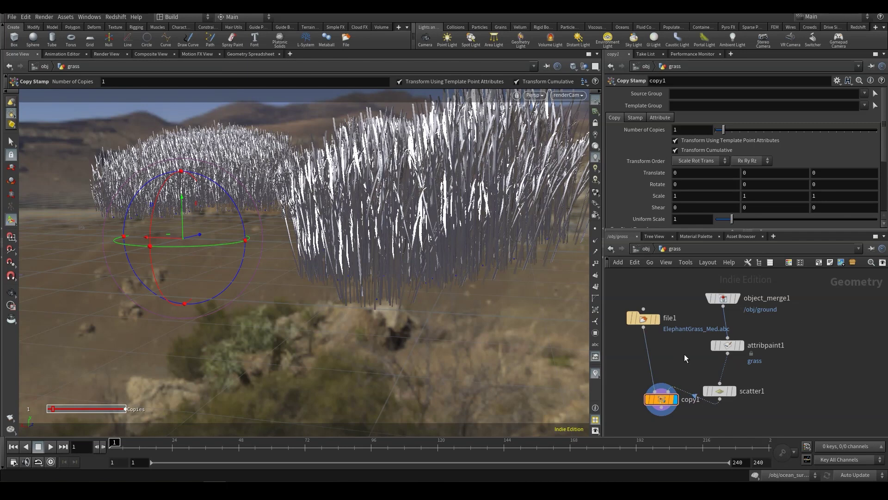
pyautogui.press('Tab')
# Insert a Transform node between file1 and copy1 with uniform scale 0.5.
pyautogui.write('tra')
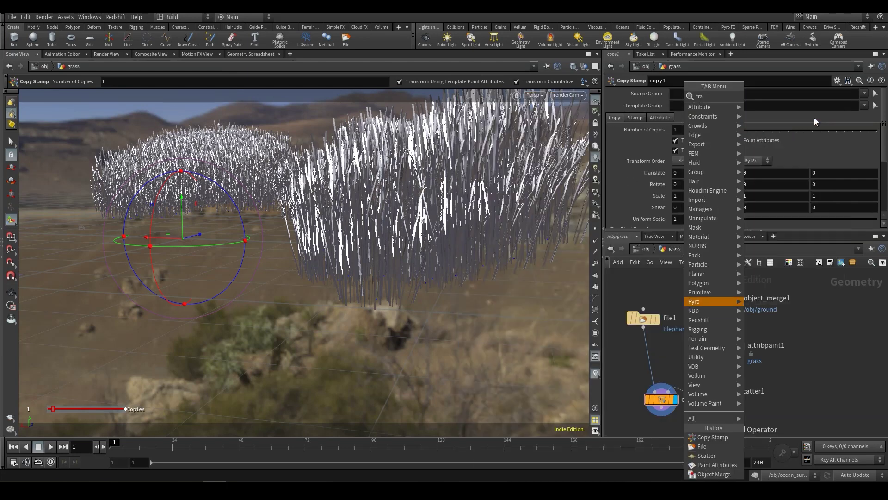
pyautogui.press('Return')
pyautogui.click(643, 352)
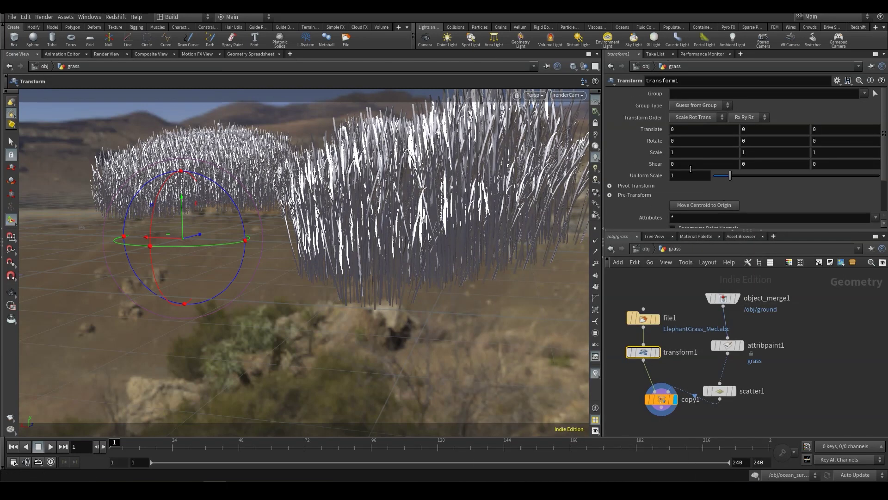
pyautogui.click(689, 176)
pyautogui.write('.5')
pyautogui.press('Return')
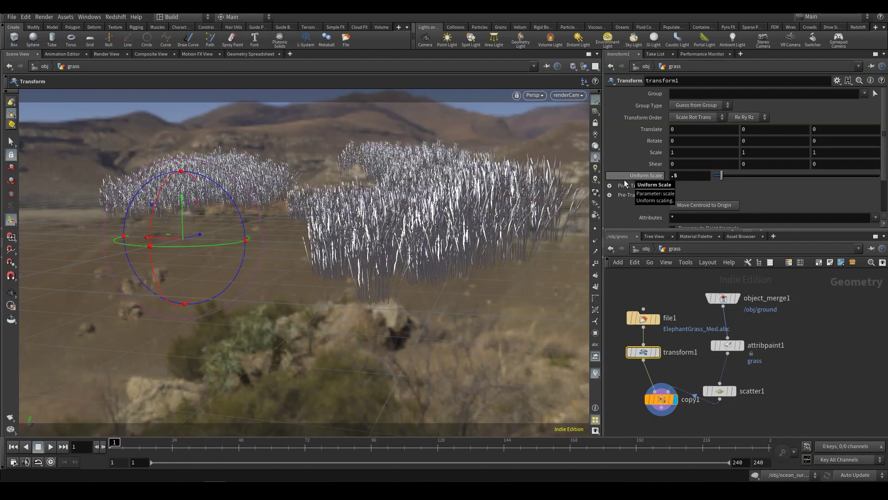
# Lower scatter1's density scale to about 0.27.
pyautogui.moveTo(709, 390)
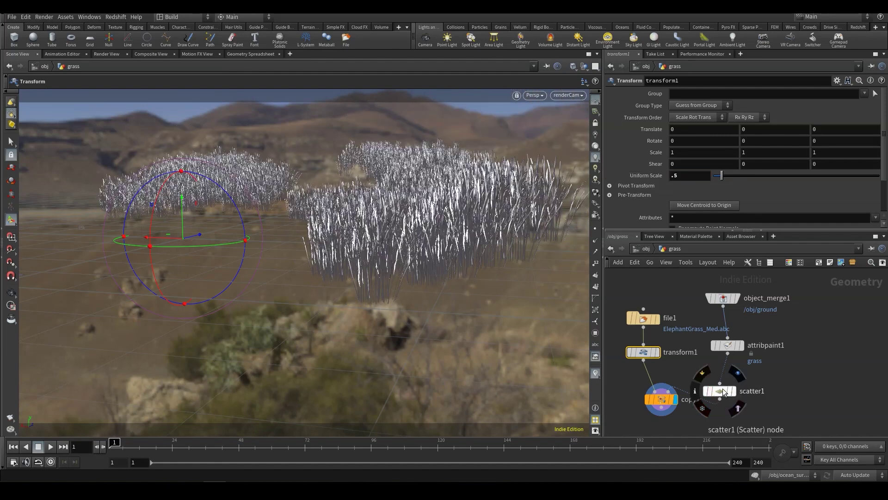
pyautogui.click(722, 391)
pyautogui.moveTo(746, 130); pyautogui.dragTo(729, 129)
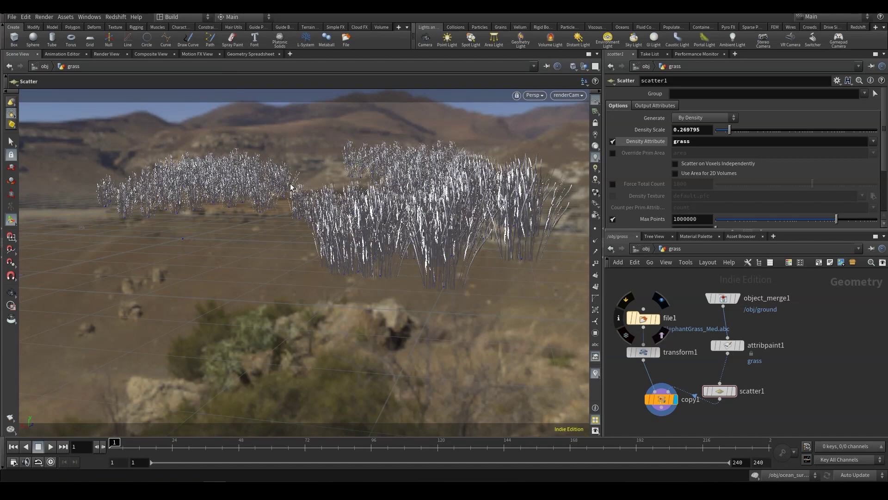
# Rearrange object_merge1, attribpaint1, scatter1, file1 and transform1 into a tidier layout.
pyautogui.moveTo(723, 299); pyautogui.dragTo(758, 292)
pyautogui.moveTo(734, 350); pyautogui.dragTo(764, 331)
pyautogui.moveTo(720, 391); pyautogui.dragTo(759, 361)
pyautogui.moveTo(647, 318); pyautogui.dragTo(645, 286)
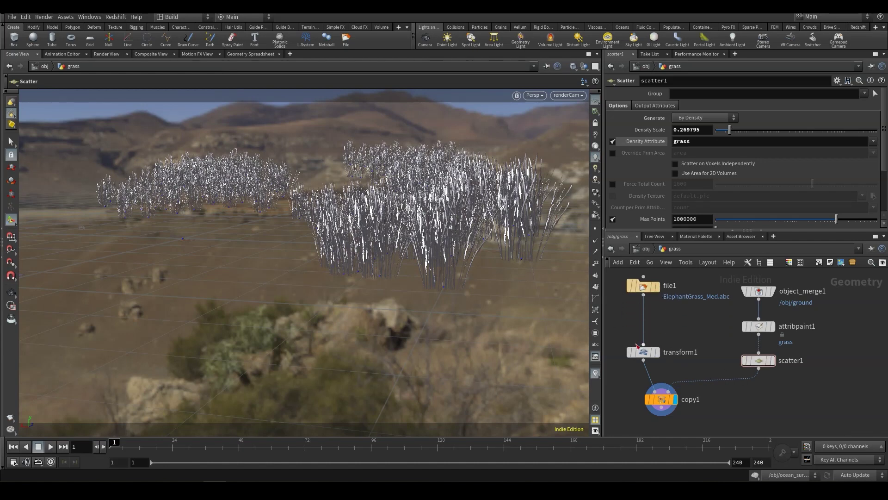
pyautogui.moveTo(643, 352); pyautogui.dragTo(654, 329)
pyautogui.press('Tab')
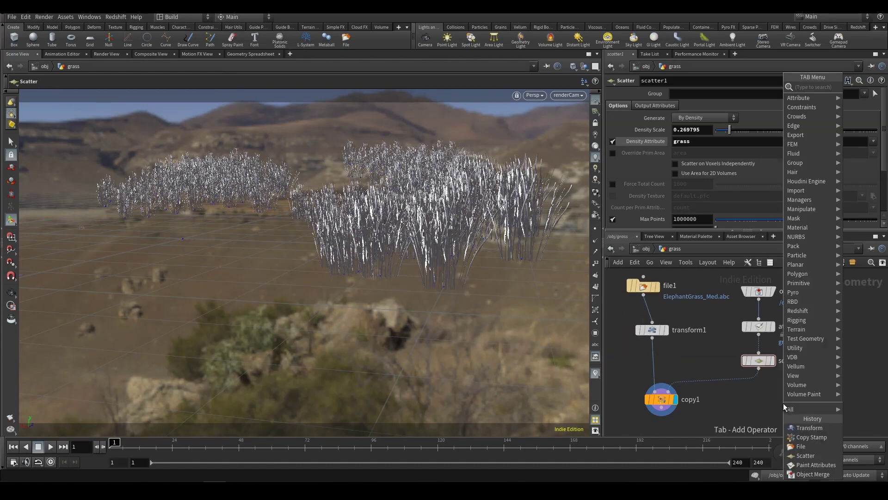
# Insert attribcreate1 between scatter1 and copy1, naming its attribute rot.
pyautogui.write('crea')
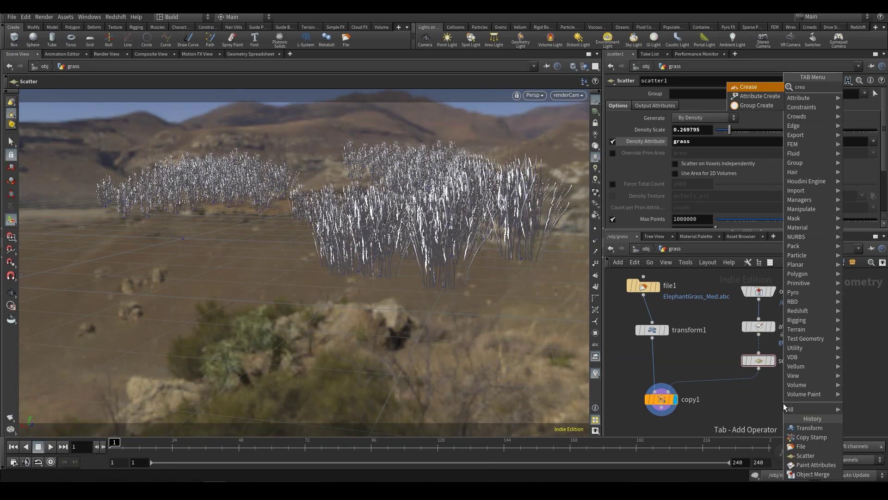
pyautogui.write(' a')
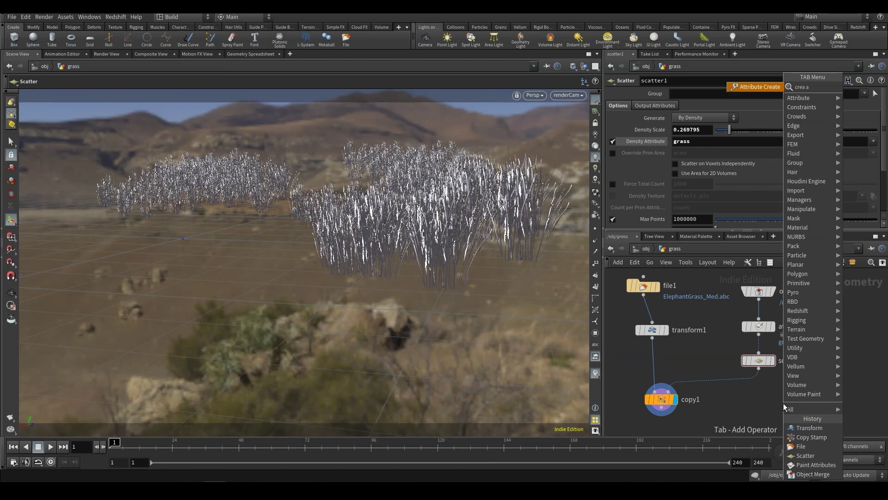
pyautogui.press('Return')
pyautogui.click(751, 391)
pyautogui.moveTo(752, 390); pyautogui.dragTo(760, 391)
pyautogui.doubleClick(713, 141)
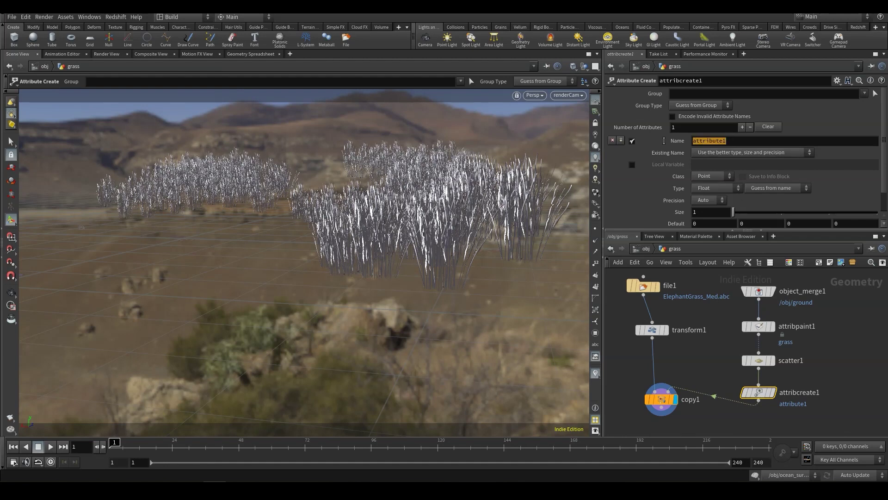
pyautogui.write('rot')
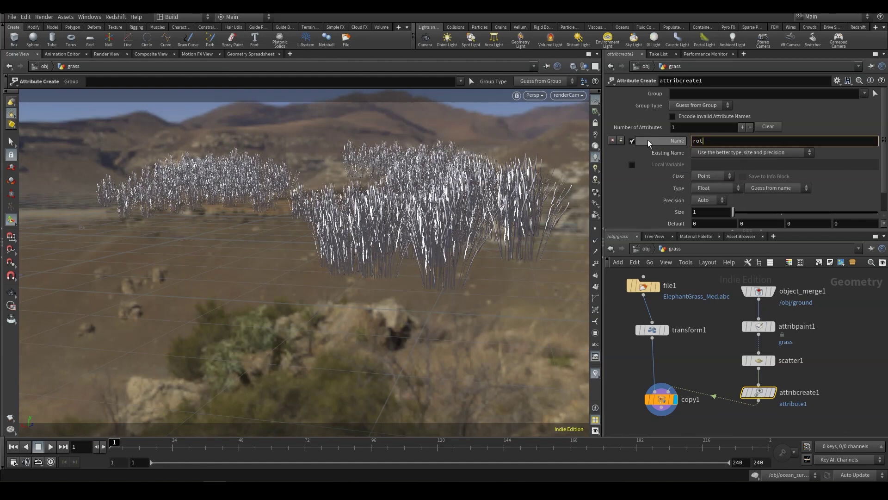
pyautogui.press('Return')
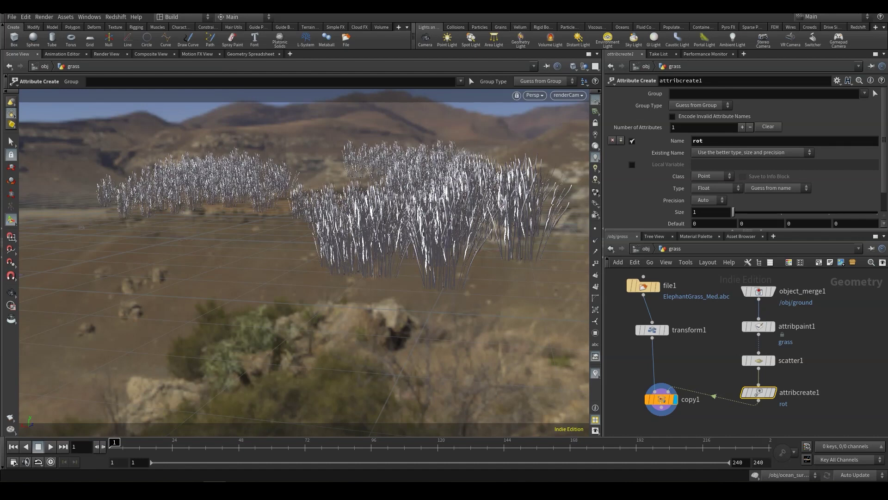
pyautogui.hotkey('alt', 'Tab')
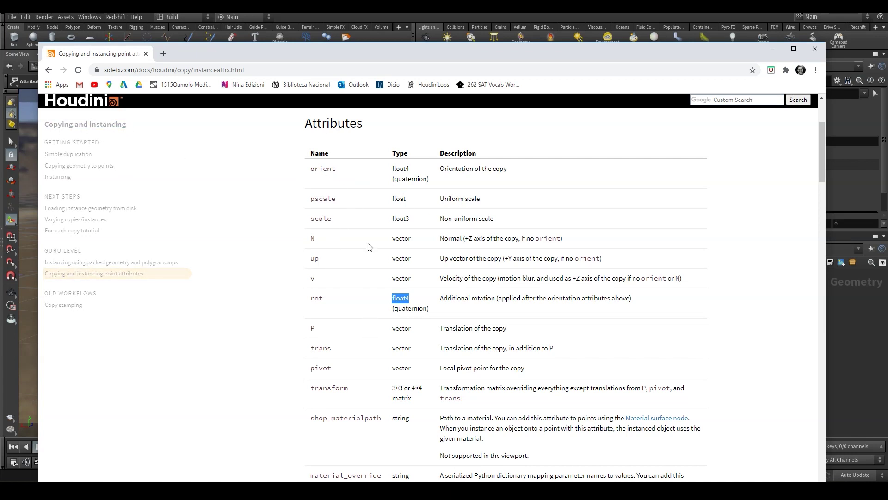
# Look up rot's float4 type in the SideFX instancing attributes table, then return to Houdini.
pyautogui.moveTo(324, 298); pyautogui.dragTo(294, 301)
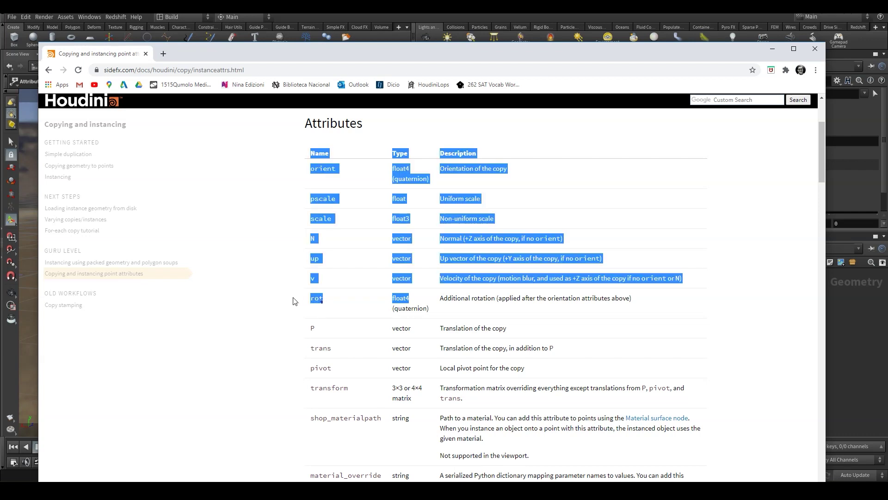
pyautogui.click(314, 301)
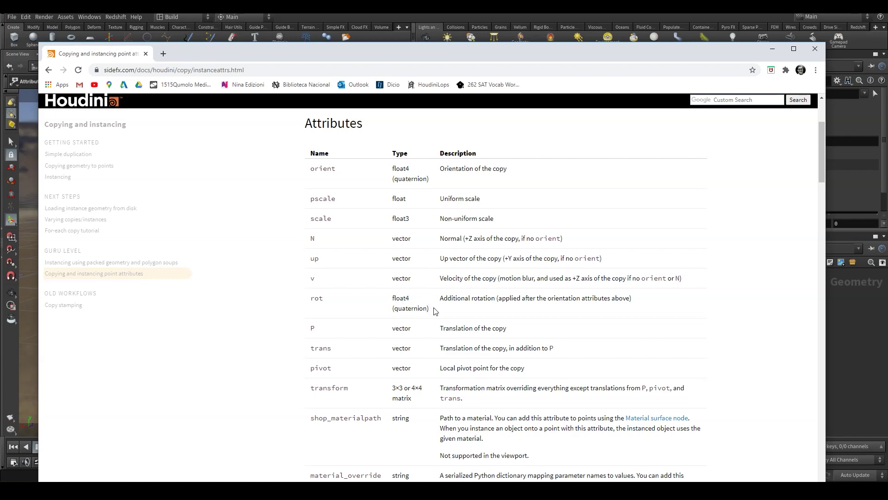
pyautogui.moveTo(581, 60); pyautogui.dragTo(886, 96)
pyautogui.hotkey('alt', 'Tab')
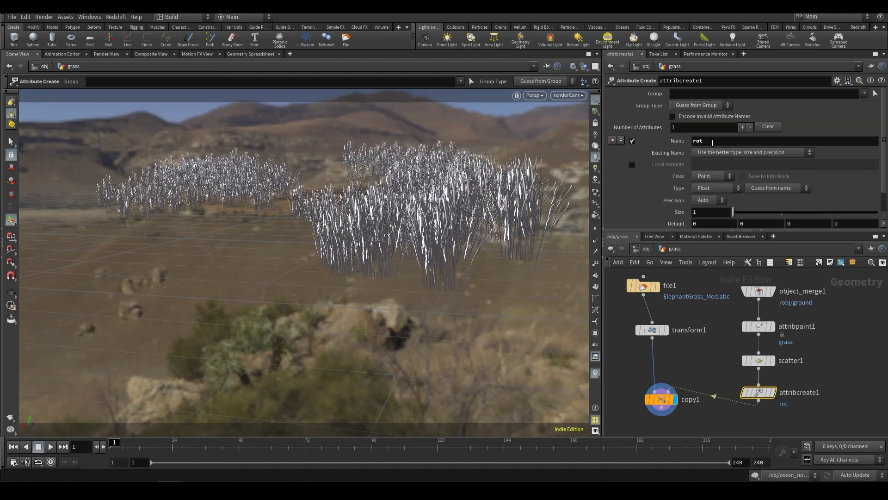
# Set the rot attribute size to 4, then move attribcreate1 up and copy1 down.
pyautogui.moveTo(734, 211); pyautogui.dragTo(856, 216)
pyautogui.moveTo(763, 395); pyautogui.dragTo(763, 384)
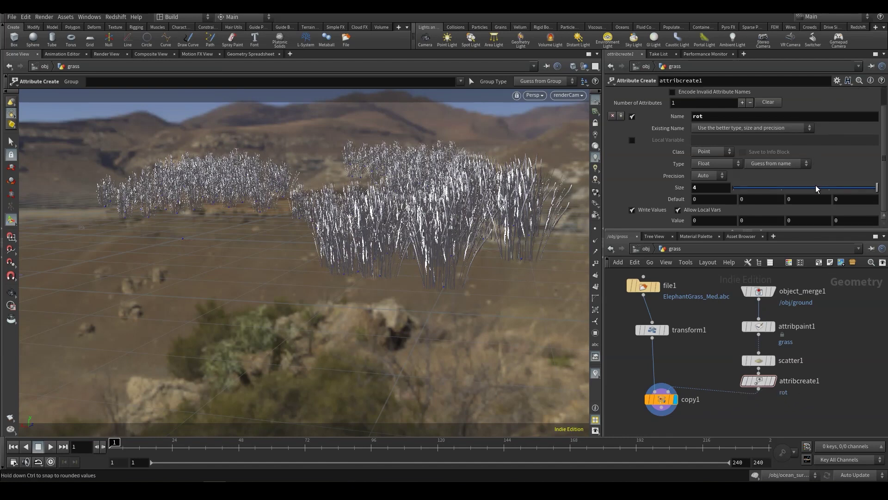
pyautogui.scroll(-2, 815, 185)
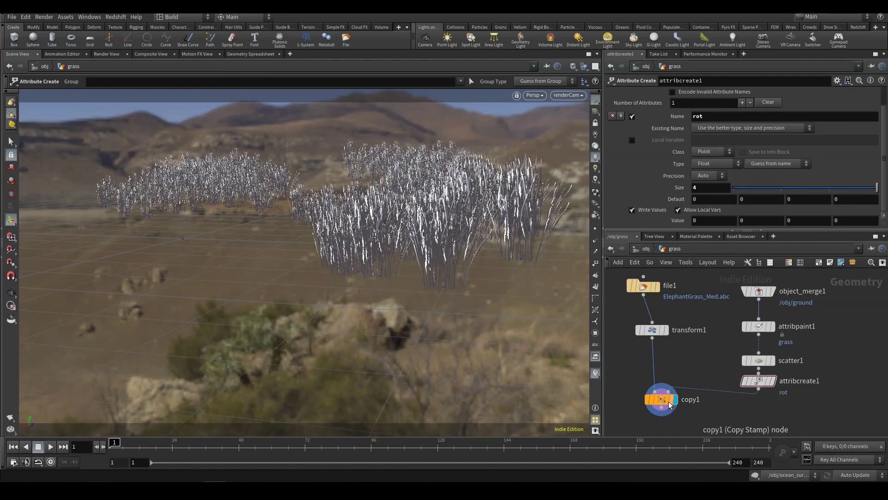
pyautogui.moveTo(662, 399); pyautogui.dragTo(659, 424)
# Insert an Attribute Randomize node between attribcreate1 and copy1 that randomizes rot in 4 dimensions.
pyautogui.press('Tab')
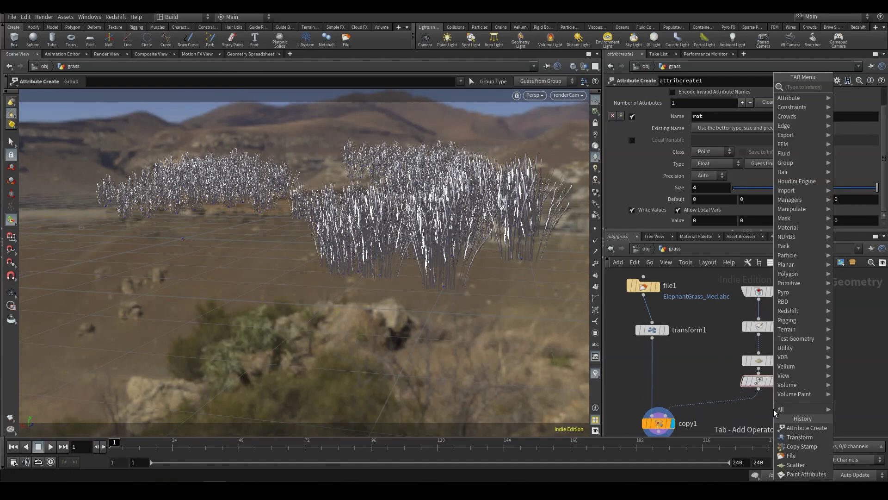
pyautogui.write('ra')
pyautogui.press('BackSpace')
pyautogui.press('BackSpace')
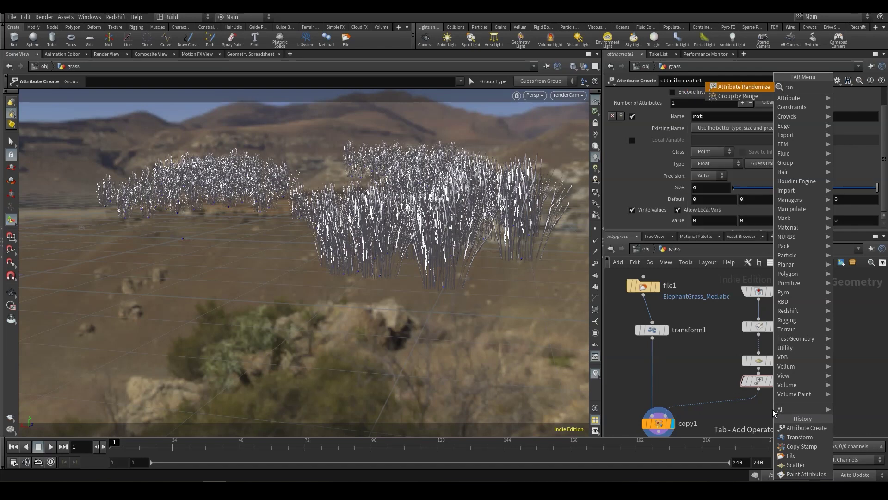
pyautogui.press('Escape')
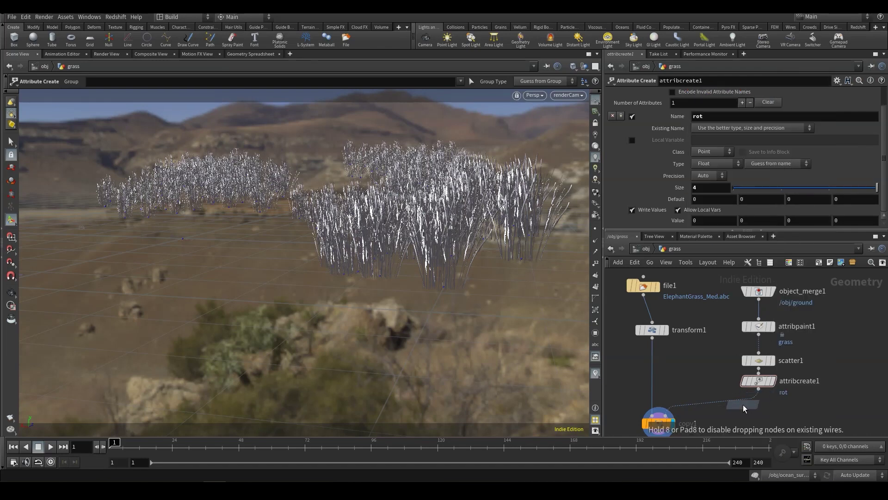
pyautogui.click(744, 413)
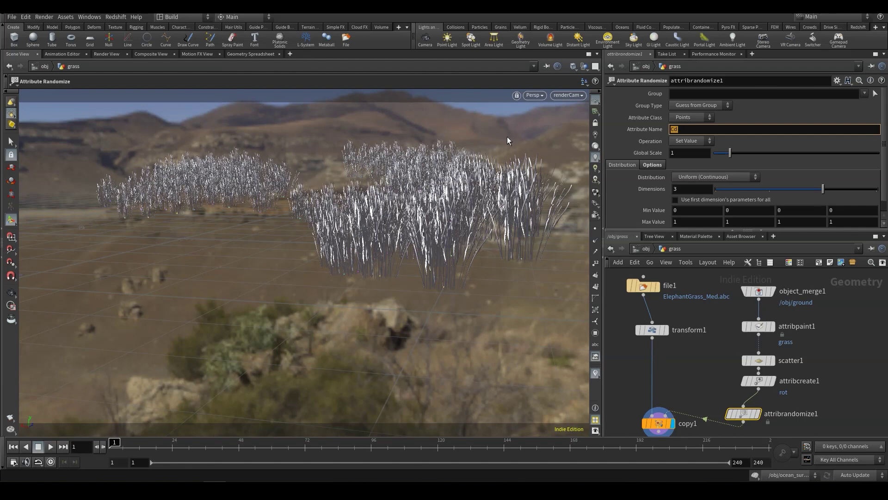
pyautogui.write('rot')
pyautogui.press('Return')
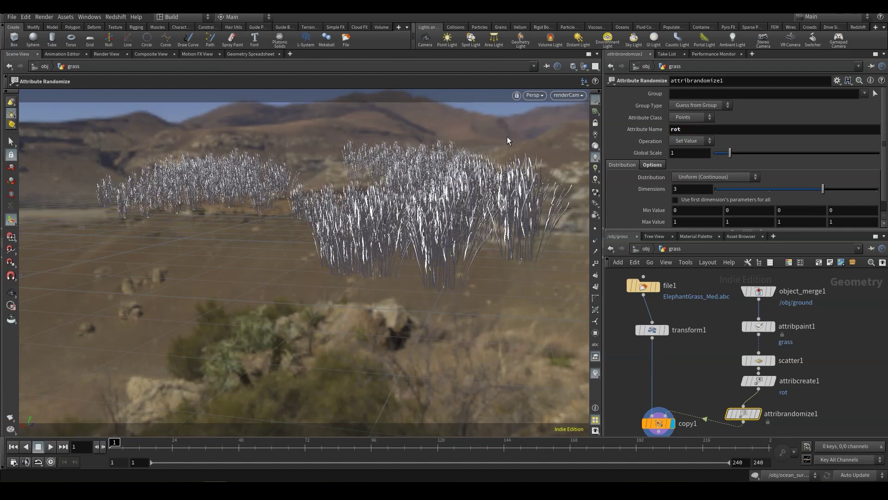
pyautogui.scroll(-1, 837, 193)
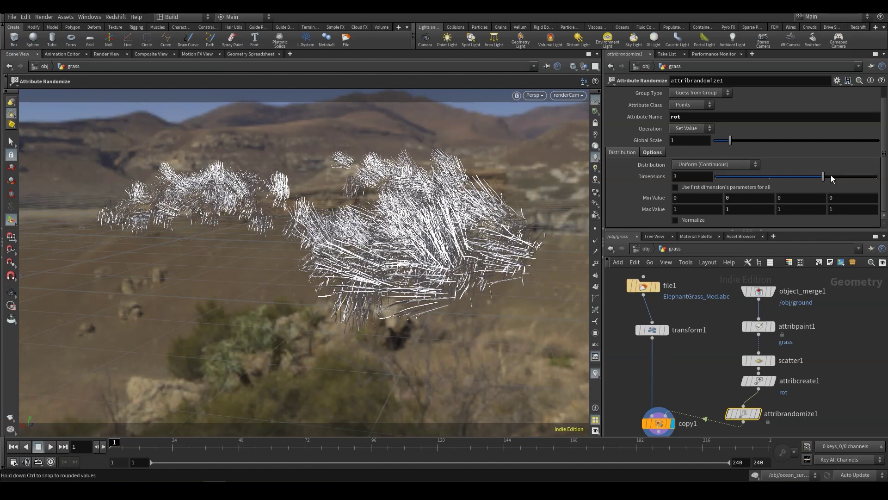
pyautogui.moveTo(831, 177); pyautogui.dragTo(872, 177)
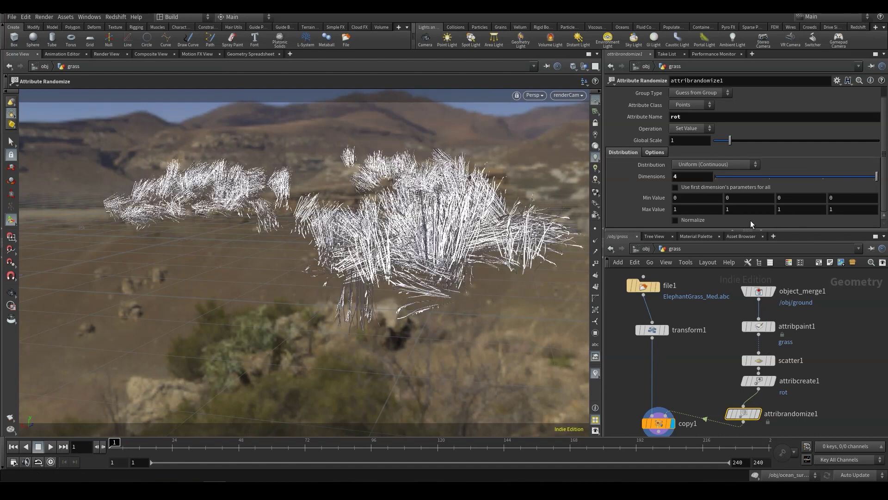
pyautogui.moveTo(698, 391); pyautogui.dragTo(716, 365, button='middle')
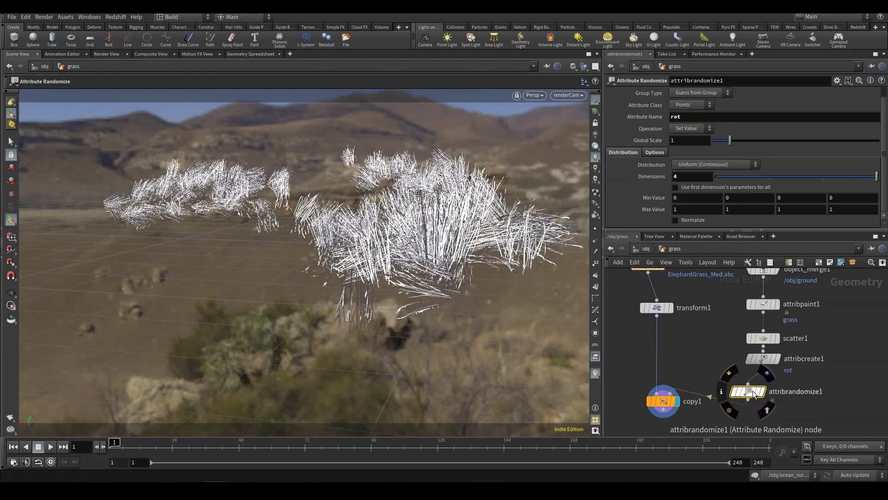
pyautogui.moveTo(754, 393); pyautogui.dragTo(769, 386)
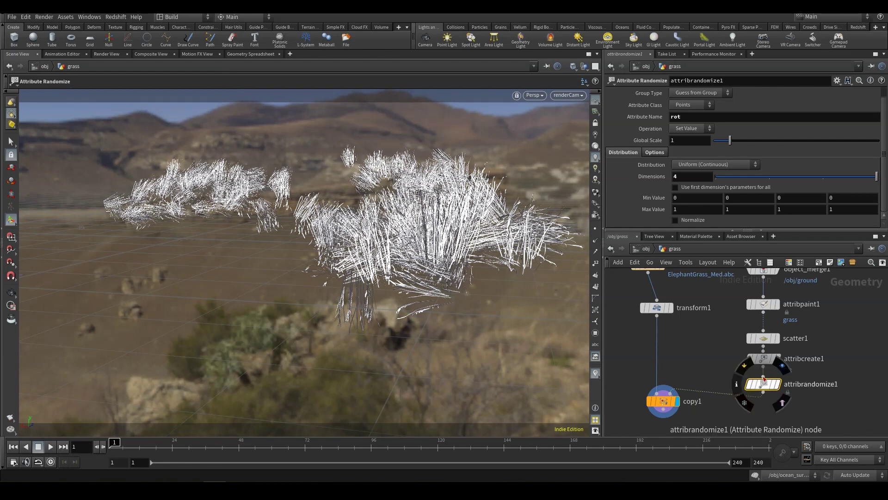
# Set the rot range from Min 0, -180, 0, 0 to Max 0, 180, 0, 1, and template the node.
pyautogui.doubleClick(686, 210)
pyautogui.write('0')
pyautogui.press('Tab')
pyautogui.press('Tab')
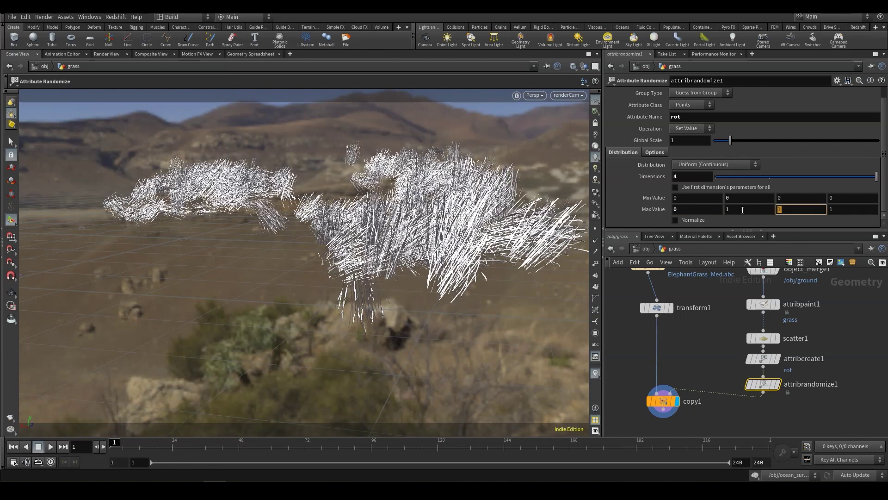
pyautogui.write('0')
pyautogui.press('Return')
pyautogui.doubleClick(742, 198)
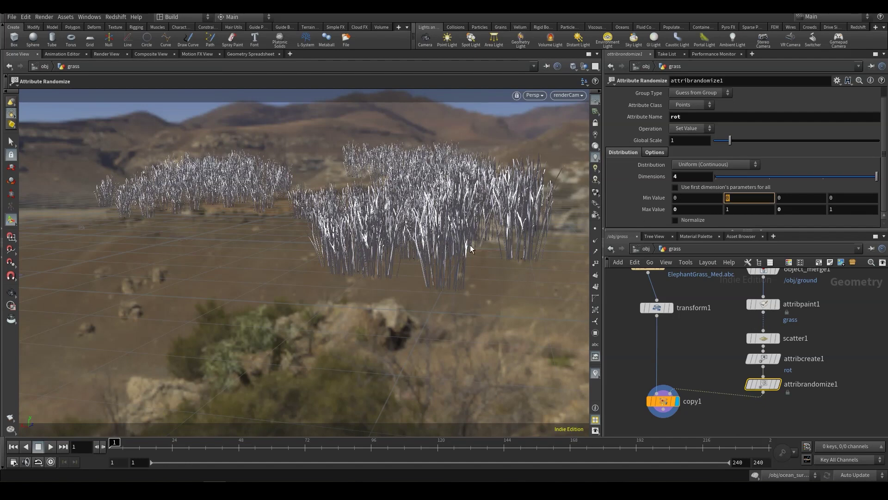
pyautogui.write('-180')
pyautogui.press('Tab')
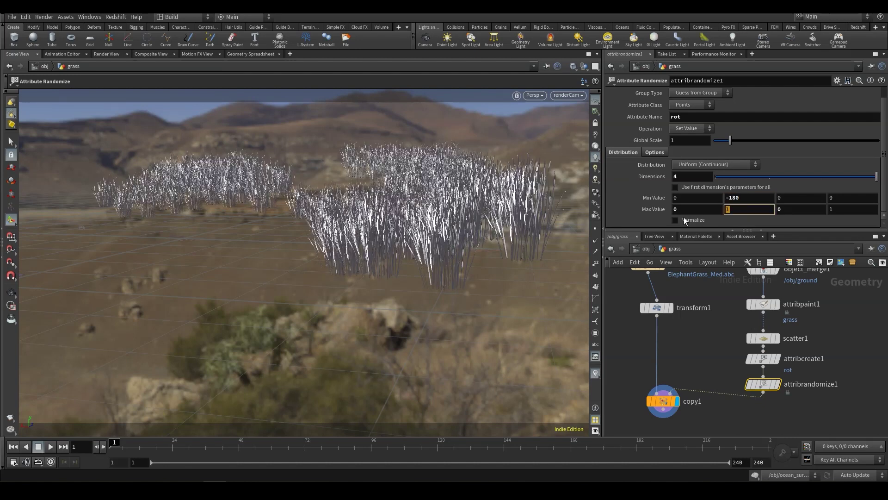
pyautogui.write('80')
pyautogui.press('Return')
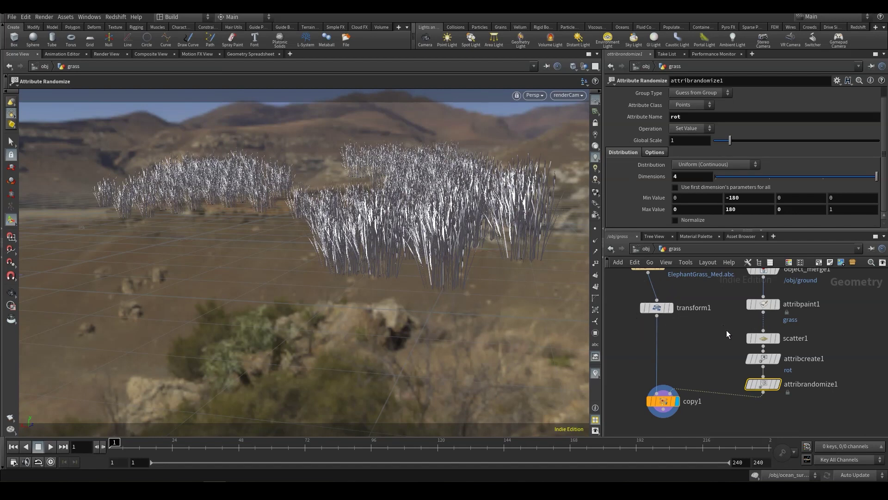
pyautogui.press('e')
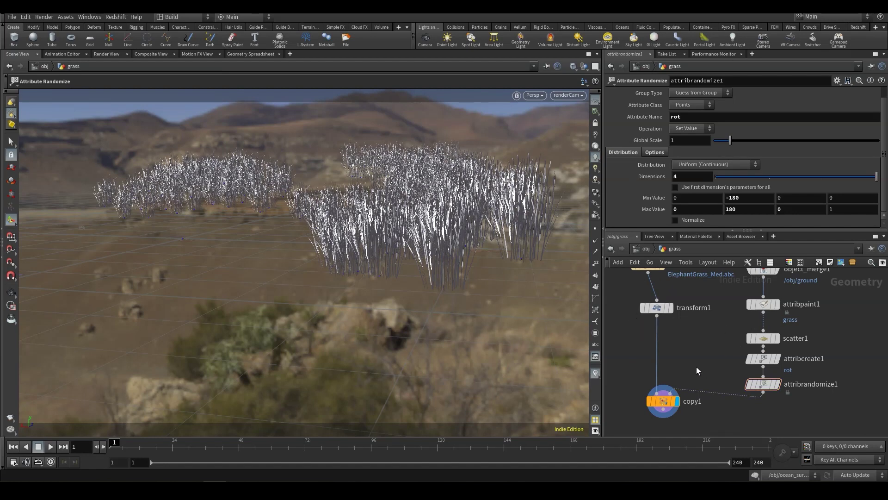
pyautogui.moveTo(697, 367); pyautogui.dragTo(743, 343, button='middle')
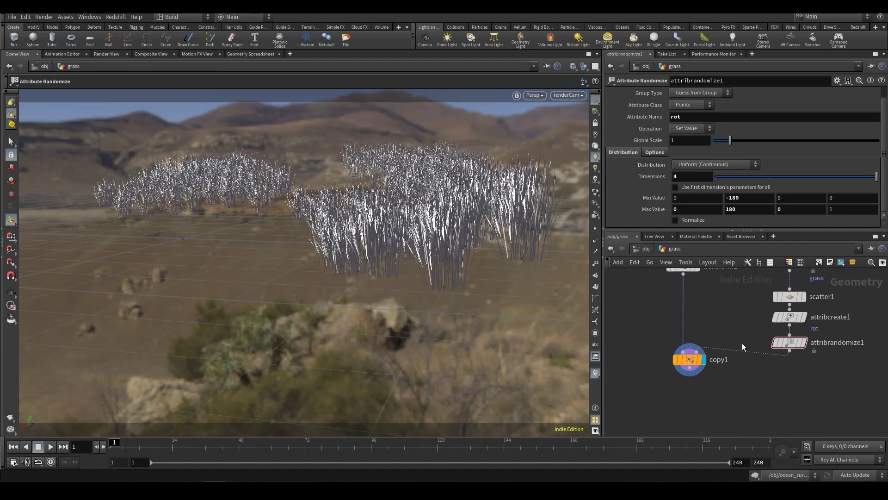
# With copy1 selected, save ground_02.hiplc, then drag copy1 further down the network.
pyautogui.click(690, 360)
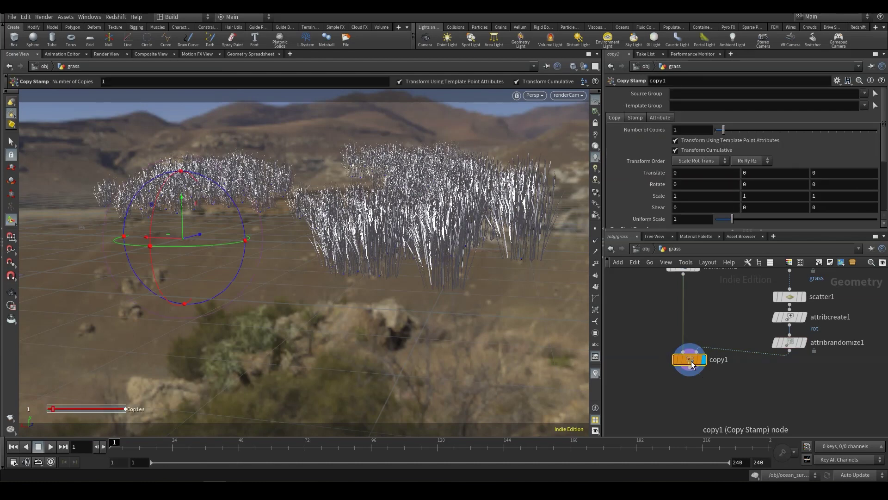
pyautogui.hotkey('ctrl', 's')
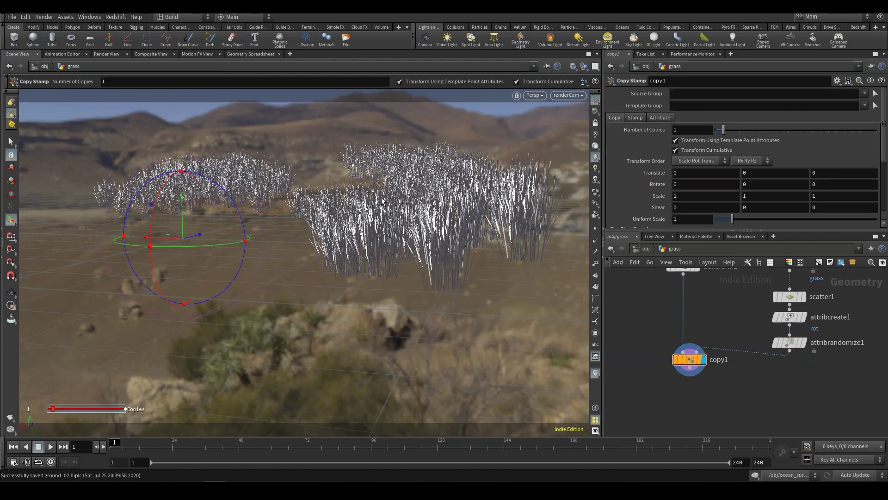
pyautogui.moveTo(692, 360)
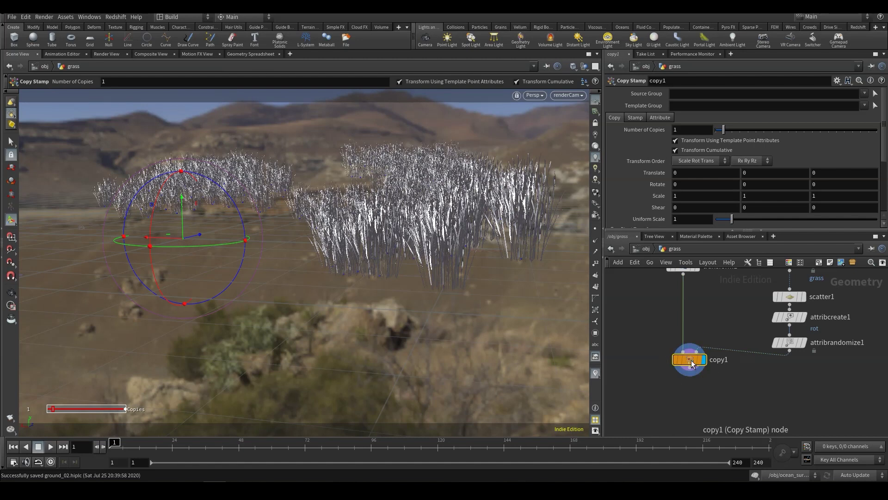
pyautogui.moveTo(692, 360); pyautogui.dragTo(717, 378)
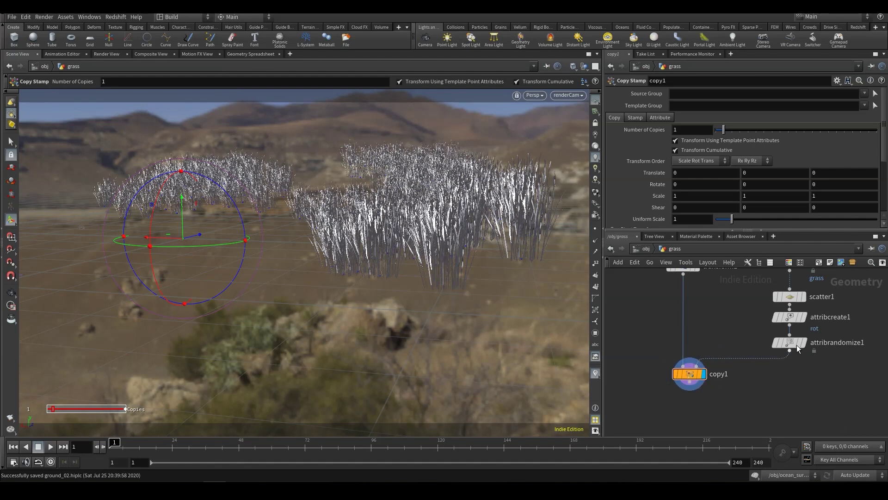
pyautogui.moveTo(795, 344)
pyautogui.moveTo(795, 345)
pyautogui.mouseDown()
pyautogui.moveTo(795, 352)
pyautogui.moveTo(796, 343)
pyautogui.mouseUp()
pyautogui.press('Tab')
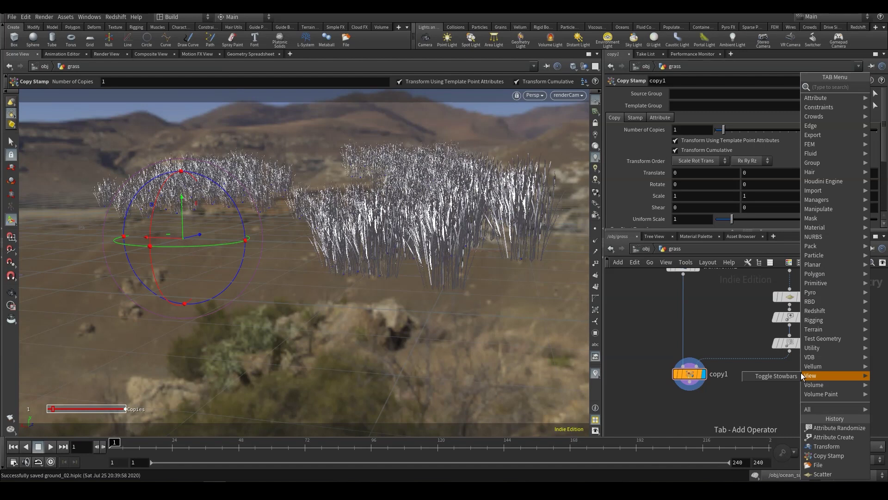
# Drop a new Attribute Wrangle onto the wire between attribrandomize1 and copy1, ready for VEX code.
pyautogui.write('wr')
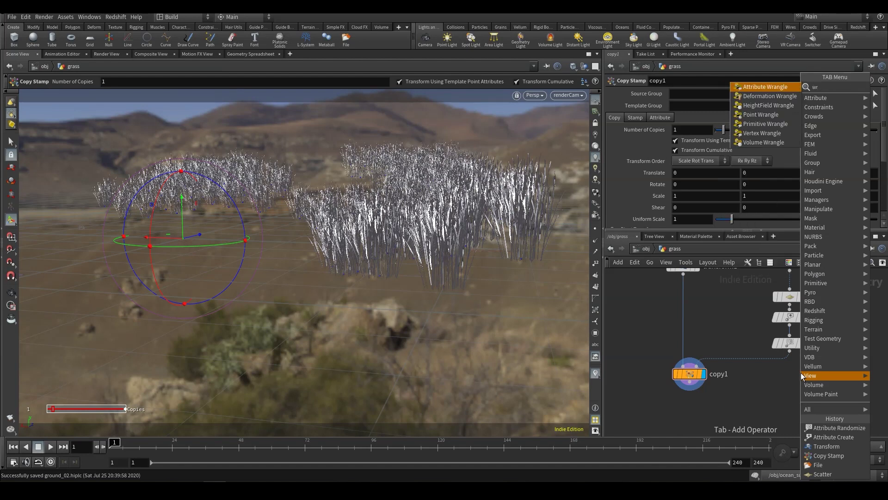
pyautogui.press('Return')
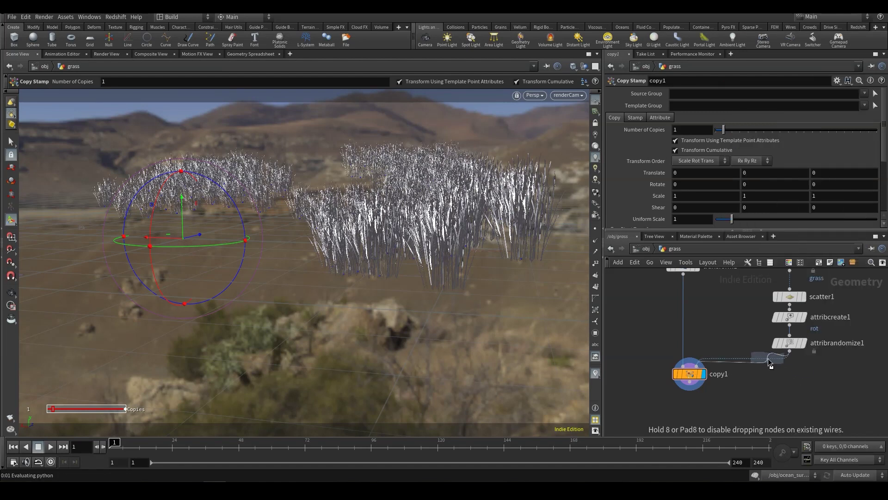
pyautogui.click(773, 379)
pyautogui.moveTo(774, 381); pyautogui.dragTo(807, 386)
pyautogui.click(623, 159)
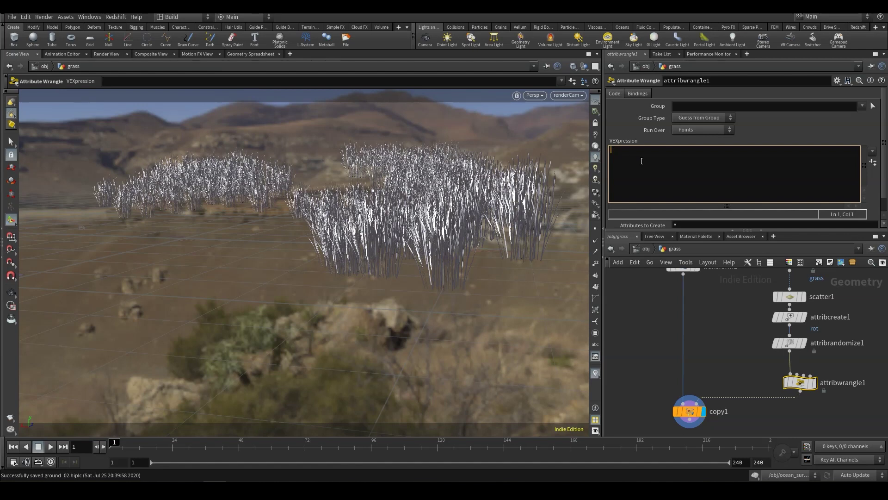
pyautogui.hotkey('alt', 'Tab')
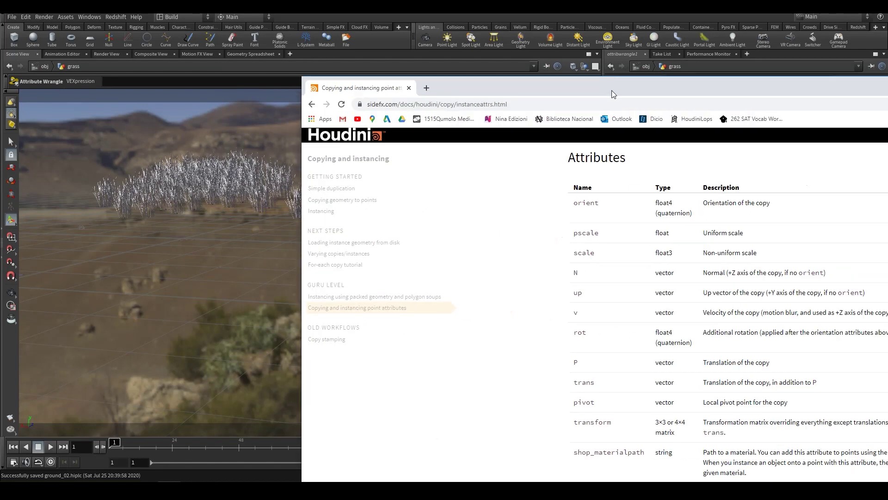
pyautogui.moveTo(612, 90); pyautogui.dragTo(516, 91)
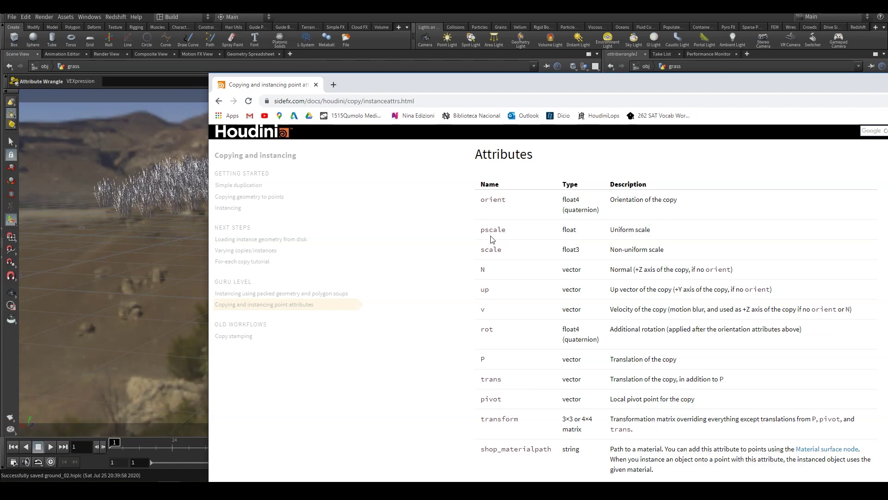
pyautogui.hotkey('alt', 'Tab')
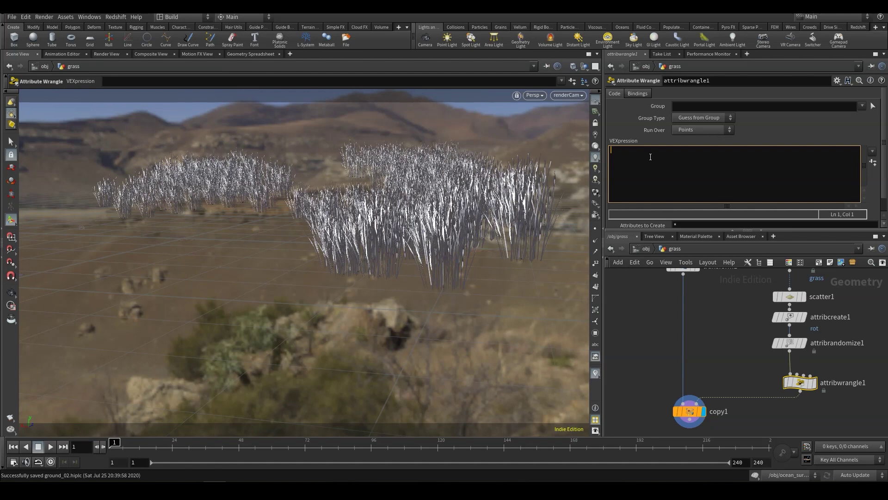
pyautogui.write('f@pscale=')
pyautogui.press('Left')
pyautogui.press('Left')
pyautogui.write('@grass')
pyautogui.click(673, 304)
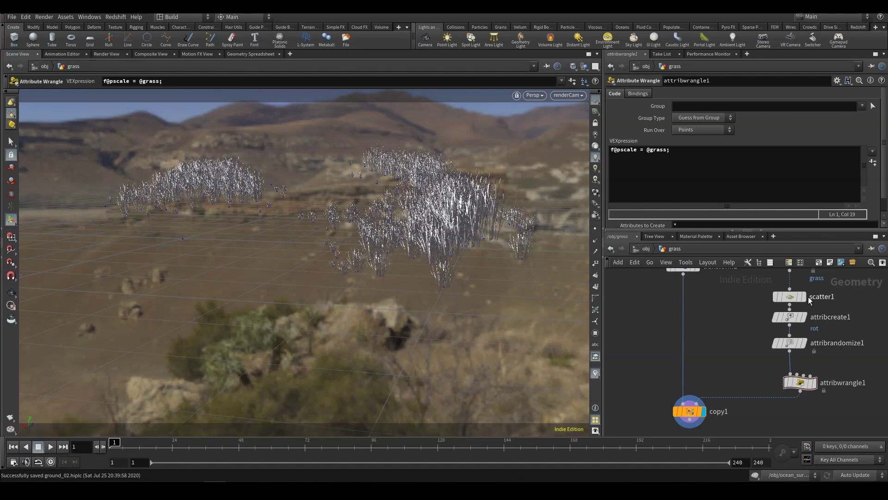
pyautogui.moveTo(758, 310); pyautogui.dragTo(736, 339, button='middle')
pyautogui.moveTo(759, 296)
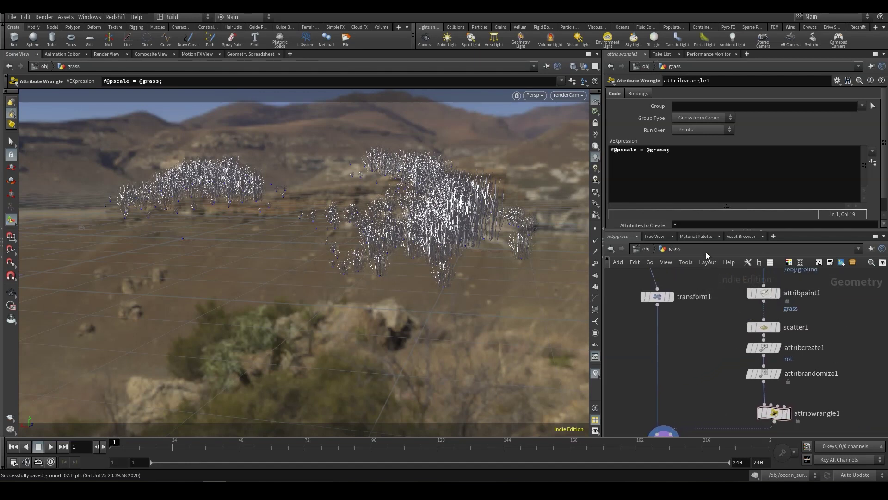
# Append * ch("scale") to the pscale line and create the matching spare Scale parameter.
pyautogui.click(667, 151)
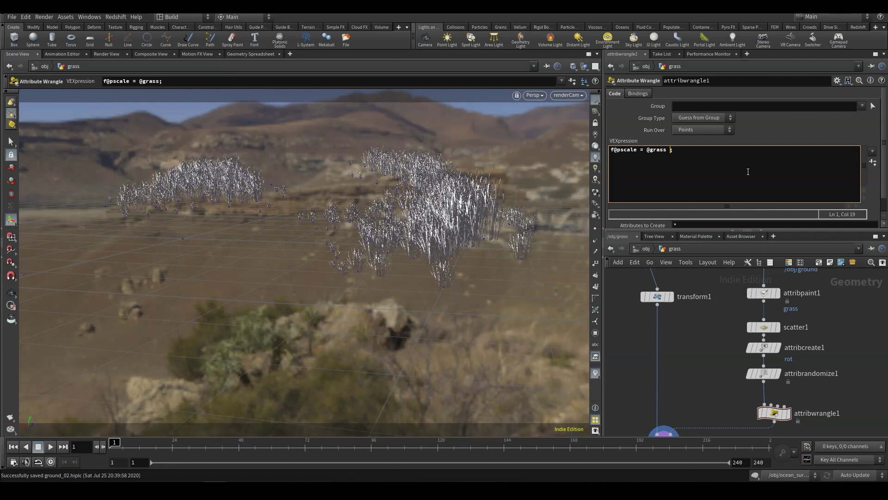
pyautogui.write('* ch')
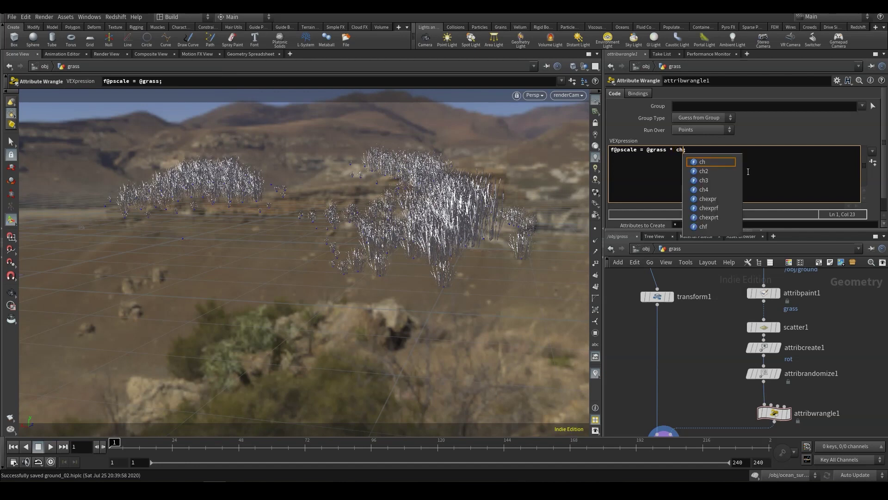
pyautogui.write('(')
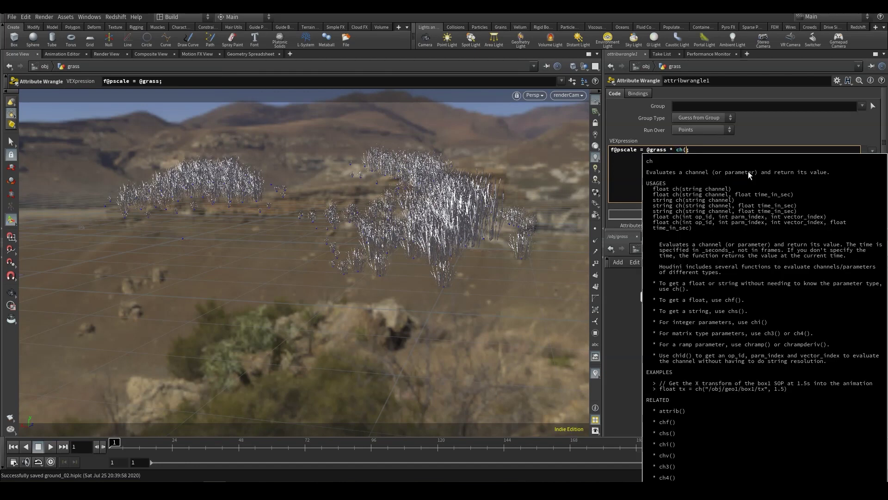
pyautogui.write('s')
pyautogui.press('BackSpace')
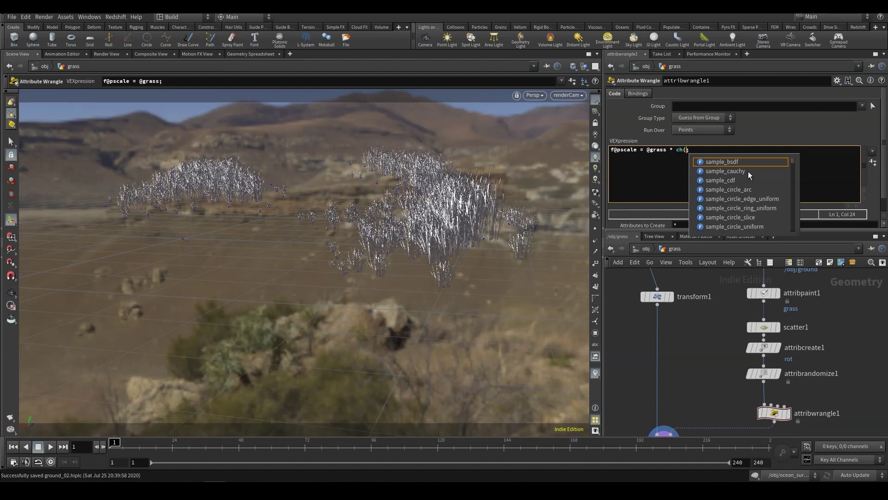
pyautogui.write('"s')
pyautogui.write('cale')
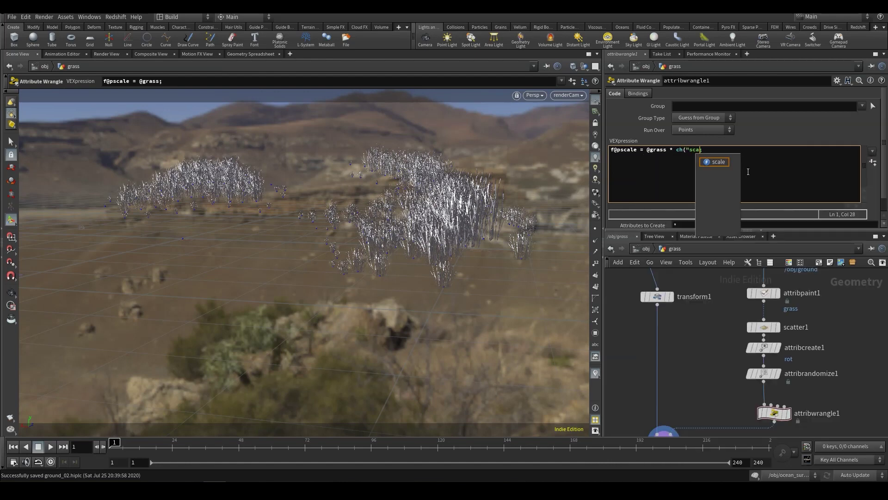
pyautogui.write('"')
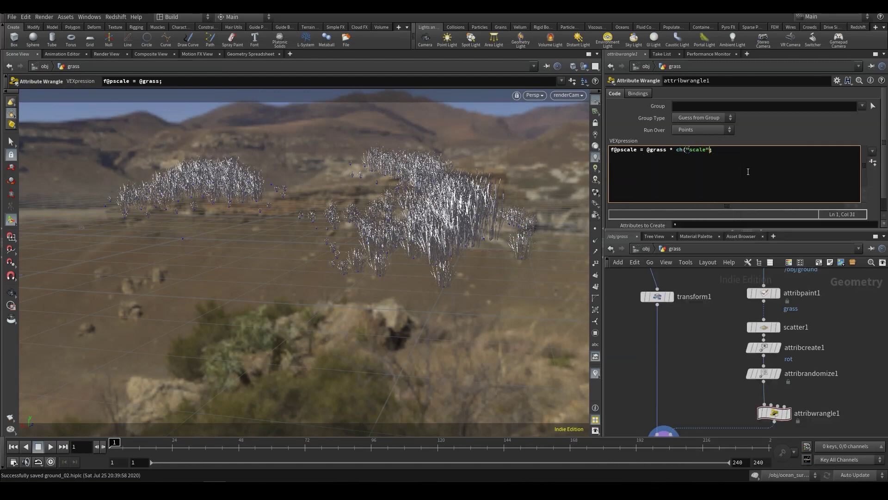
pyautogui.write(')')
pyautogui.click(771, 152)
pyautogui.click(873, 162)
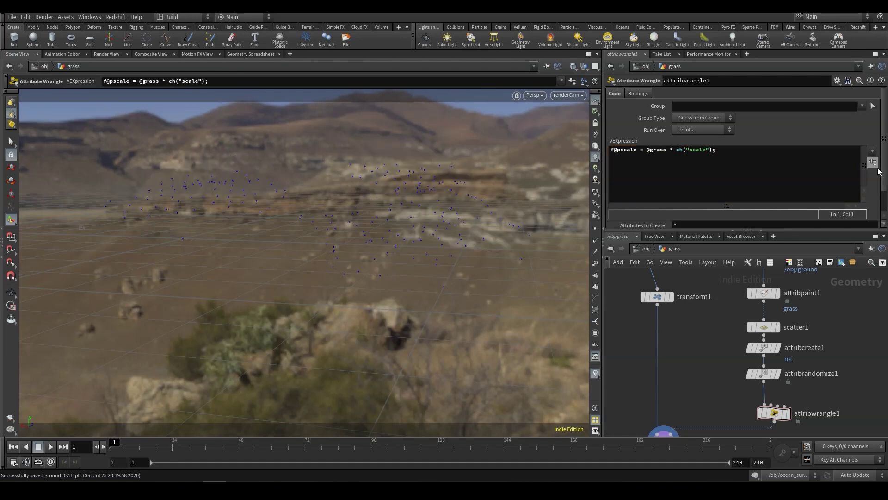
# Raise the wrangle's Scale parameter, trying 1.3 and 1.5 before settling on 1.35.
pyautogui.scroll(-2, 885, 185)
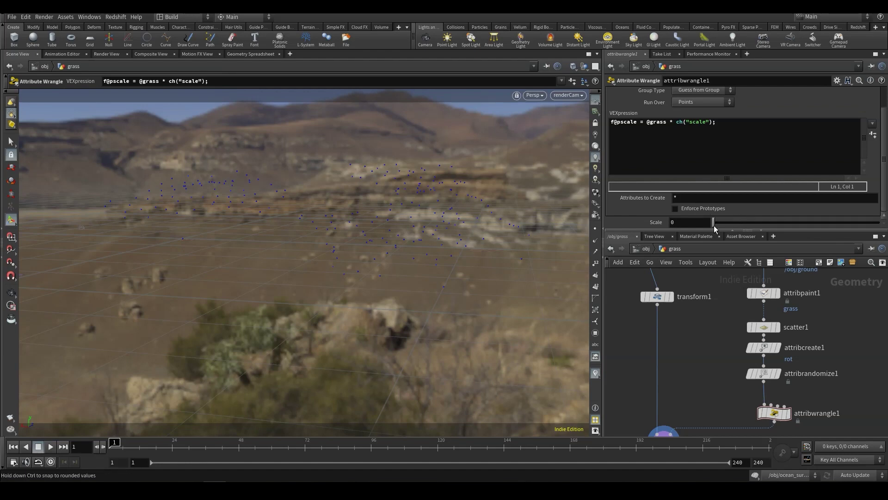
pyautogui.moveTo(713, 222); pyautogui.dragTo(878, 222)
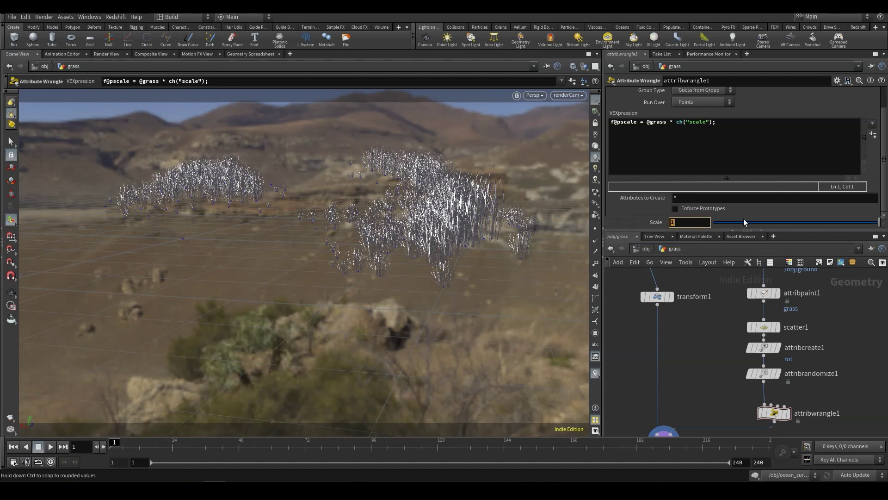
pyautogui.write('.3')
pyautogui.press('Return')
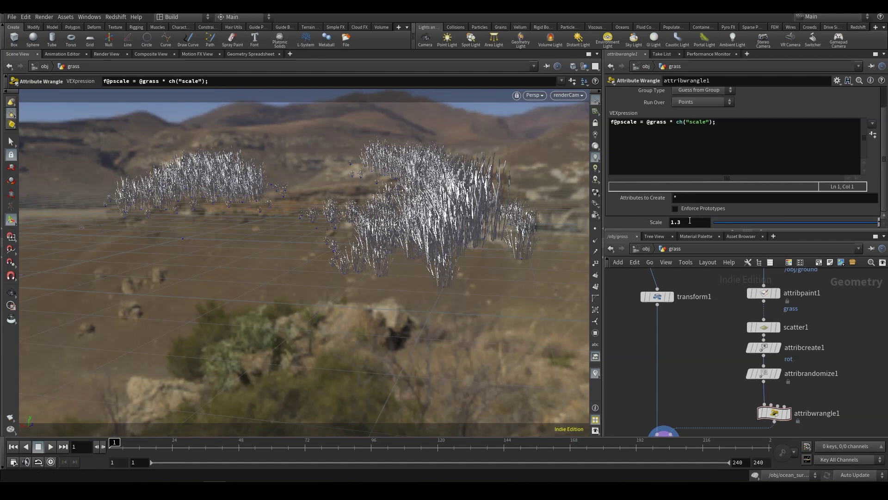
pyautogui.doubleClick(671, 223)
pyautogui.write('1.5')
pyautogui.press('Return')
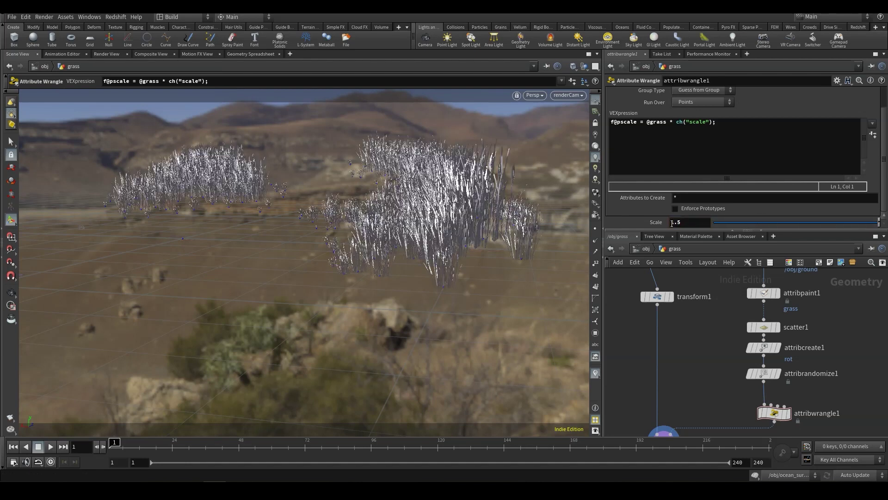
pyautogui.doubleClick(678, 222)
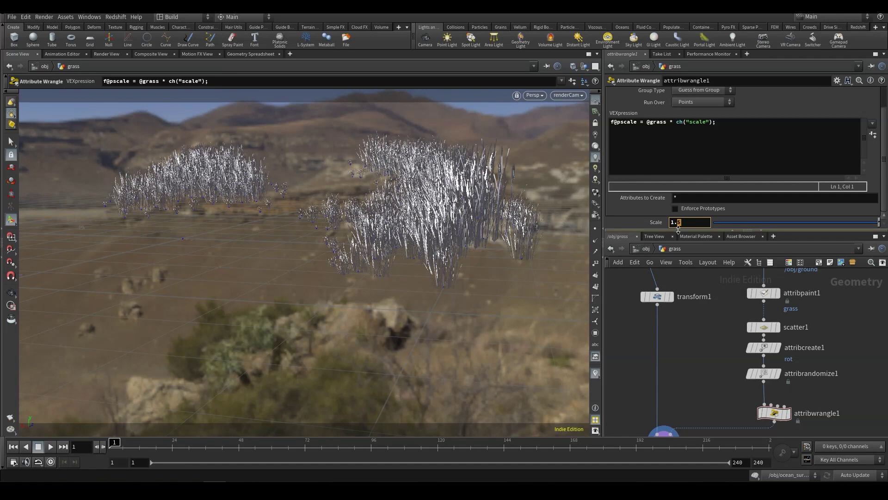
pyautogui.write('35')
pyautogui.press('Return')
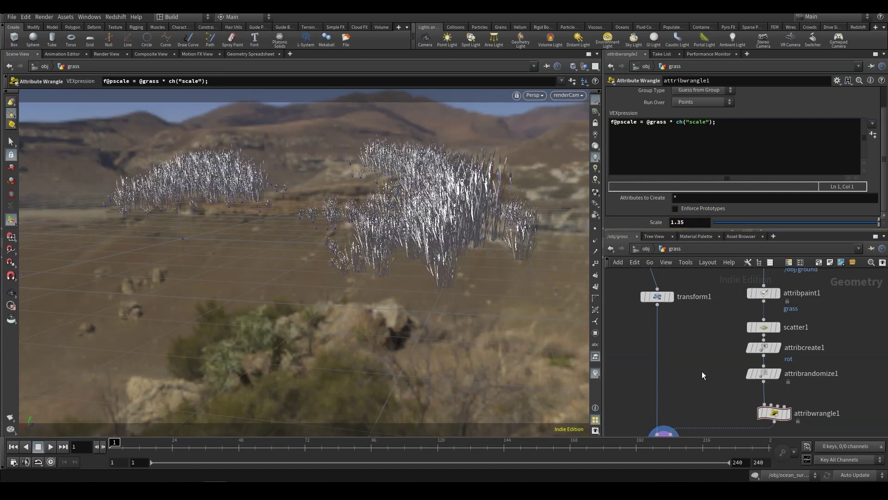
pyautogui.moveTo(707, 388); pyautogui.dragTo(732, 340, button='middle')
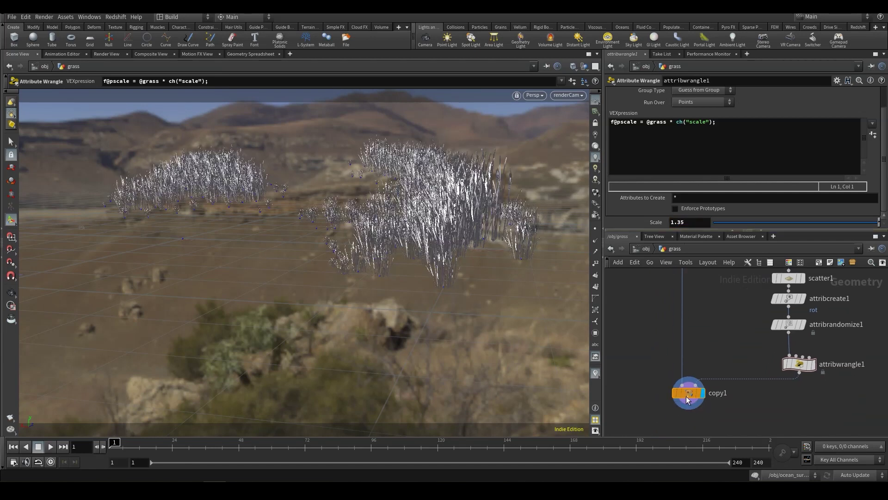
# Place a Material Network node in free space beside copy1.
pyautogui.moveTo(687, 396); pyautogui.dragTo(686, 395)
pyautogui.moveTo(657, 310); pyautogui.dragTo(704, 326, button='middle')
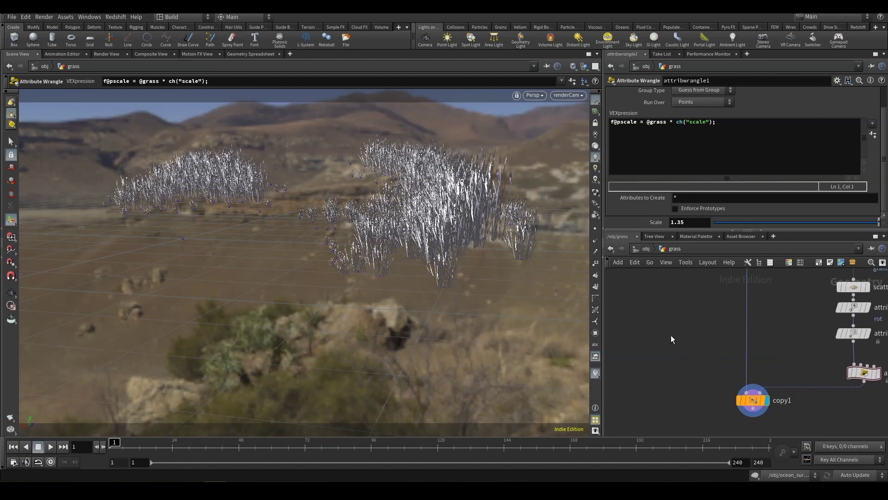
pyautogui.press('Tab')
pyautogui.write('mat')
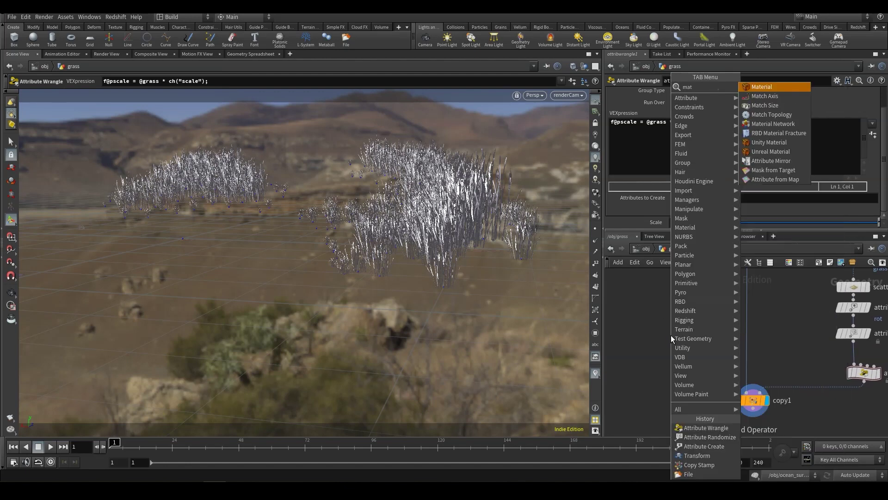
pyautogui.press('Down')
pyautogui.press('Down')
pyautogui.press('Down')
pyautogui.press('Down')
pyautogui.press('Return')
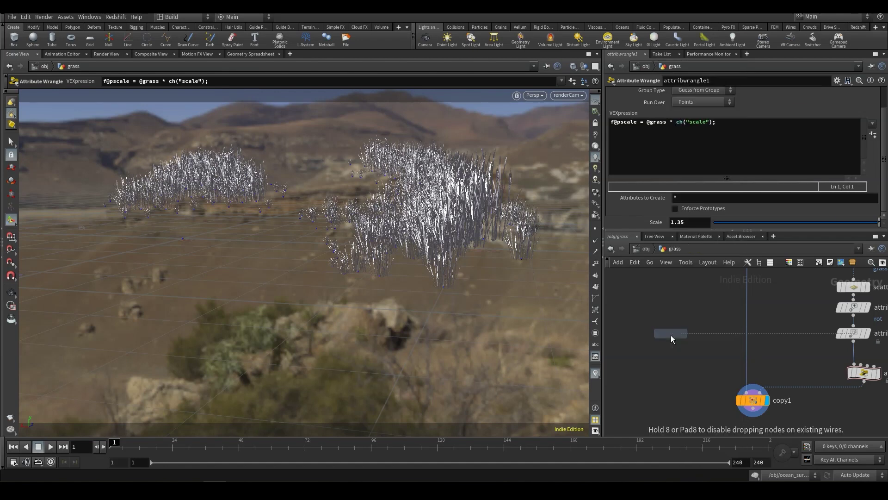
pyautogui.click(670, 335)
# Rename the Material Network to grass_matnet and go inside it.
pyautogui.doubleClick(711, 335)
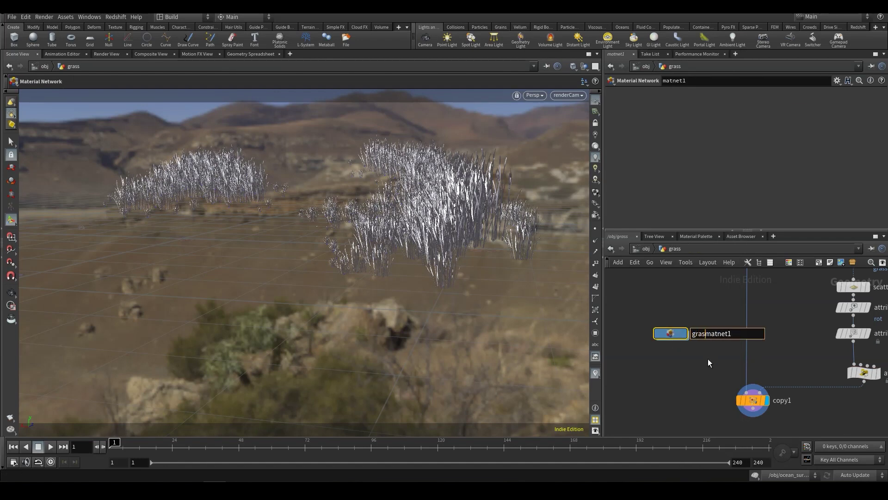
pyautogui.write('grass_')
pyautogui.press('End')
pyautogui.press('BackSpace')
pyautogui.press('Return')
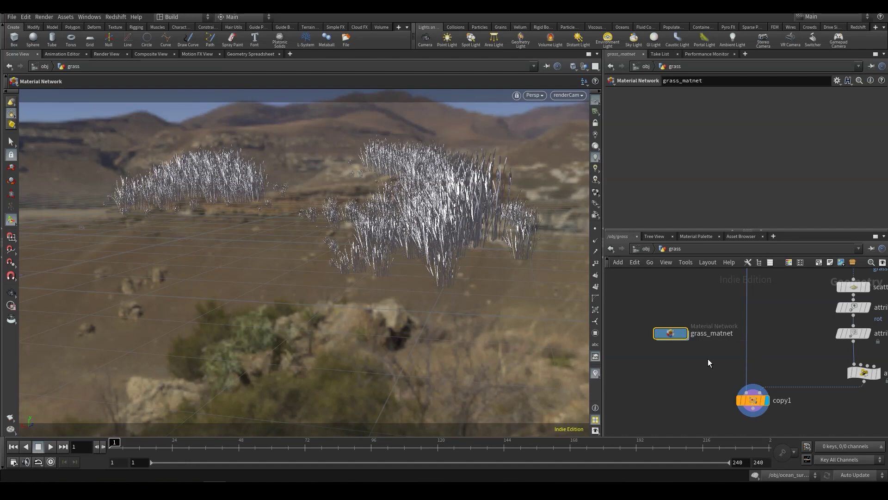
pyautogui.doubleClick(675, 335)
# Add a Principled Shader inside grass_matnet, rename it grass_MAT and move it up-right.
pyautogui.press('Tab')
pyautogui.write('pri')
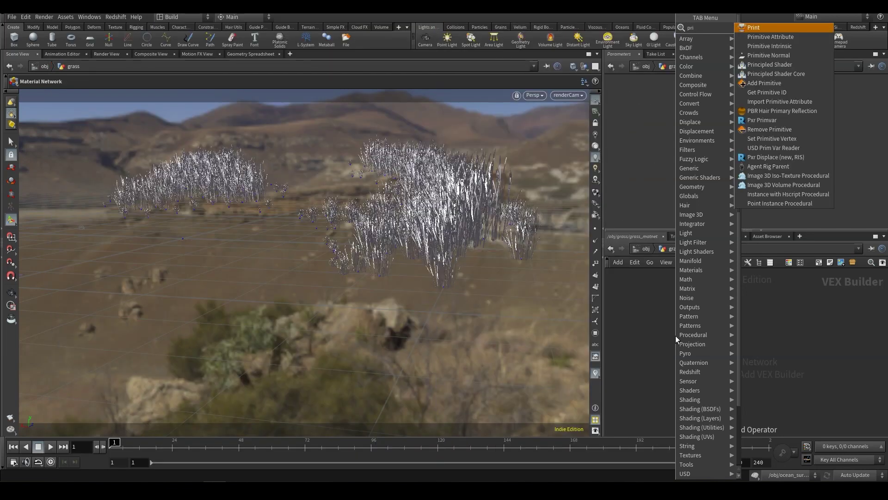
pyautogui.press('Down')
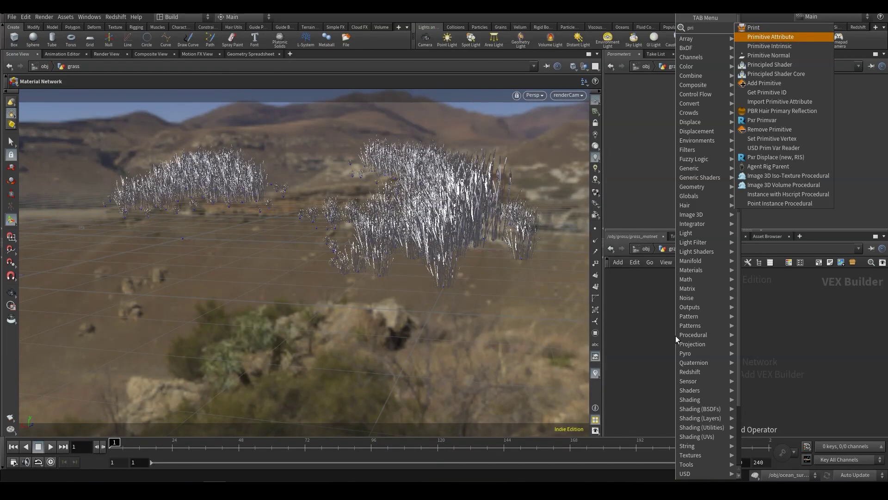
pyautogui.press('Down')
pyautogui.press('Down')
pyautogui.press('Down')
pyautogui.press('Return')
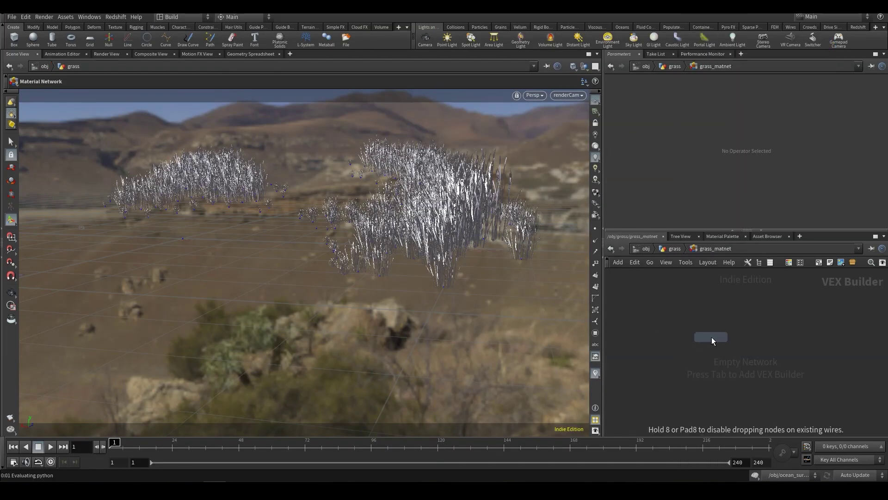
pyautogui.click(717, 337)
pyautogui.doubleClick(728, 324)
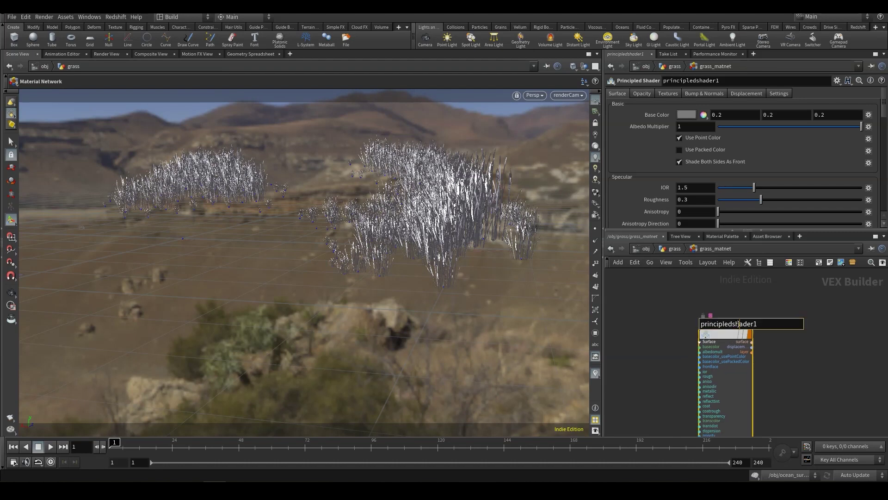
pyautogui.write('grass_MAT')
pyautogui.press('Return')
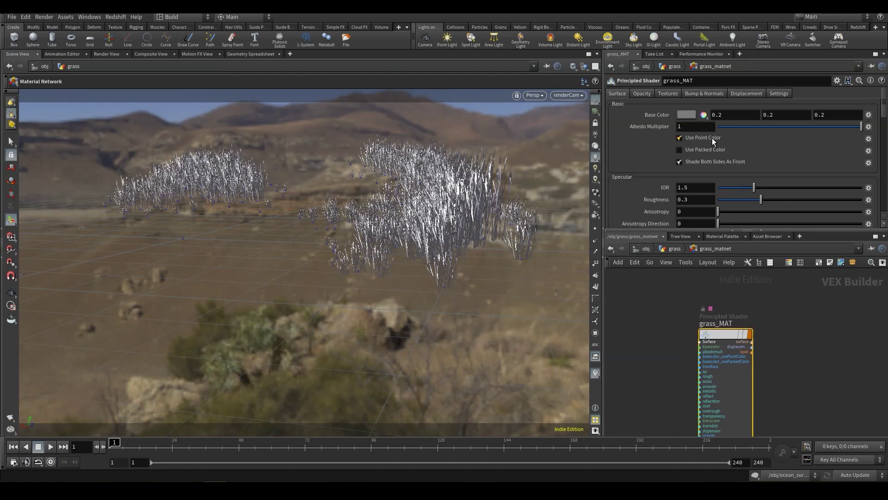
pyautogui.moveTo(724, 334); pyautogui.dragTo(744, 295)
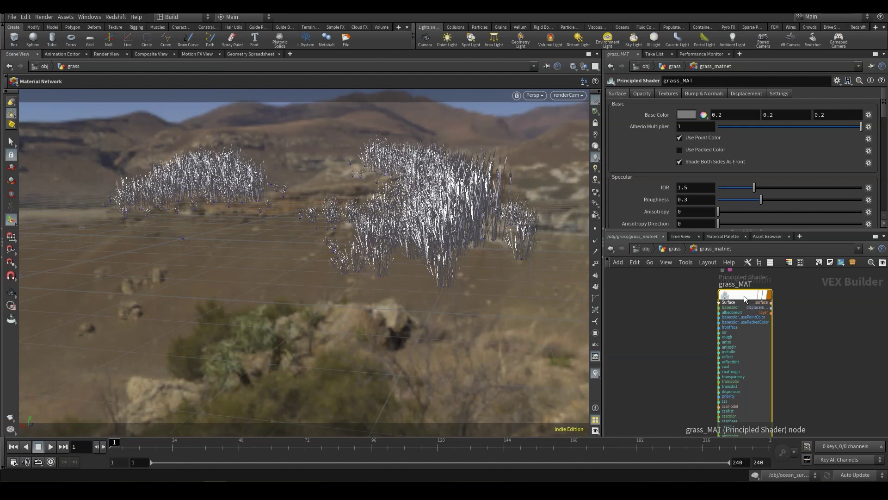
pyautogui.moveTo(733, 296)
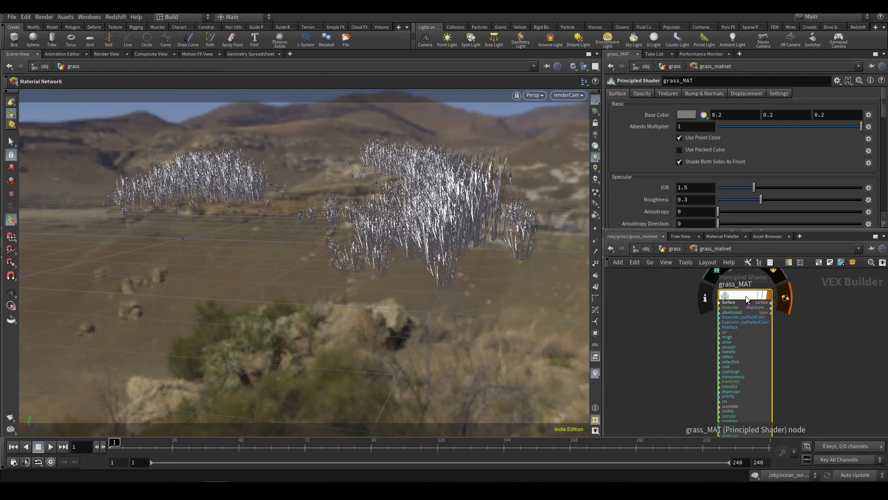
pyautogui.moveTo(743, 295); pyautogui.dragTo(775, 296)
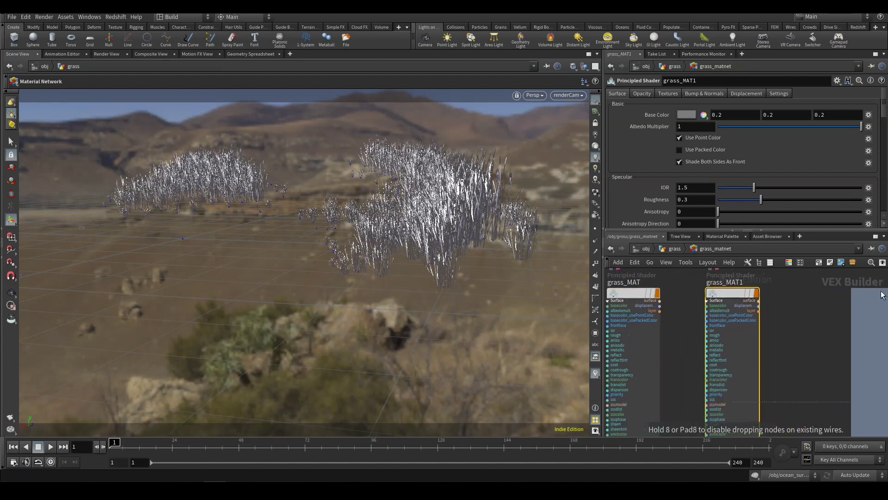
pyautogui.keyDown('alt'); pyautogui.moveTo(883, 295); pyautogui.dragTo(883, 295); pyautogui.keyUp('alt')
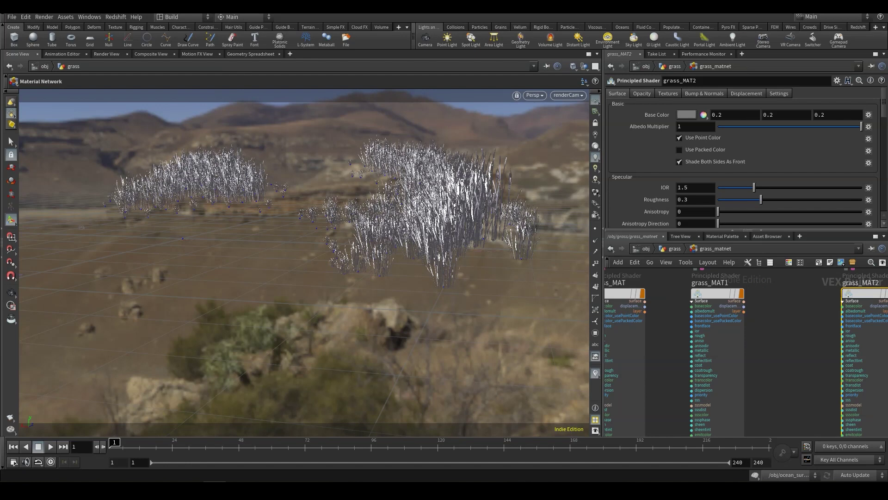
pyautogui.click(712, 292)
pyautogui.press('Delete')
pyautogui.click(847, 293)
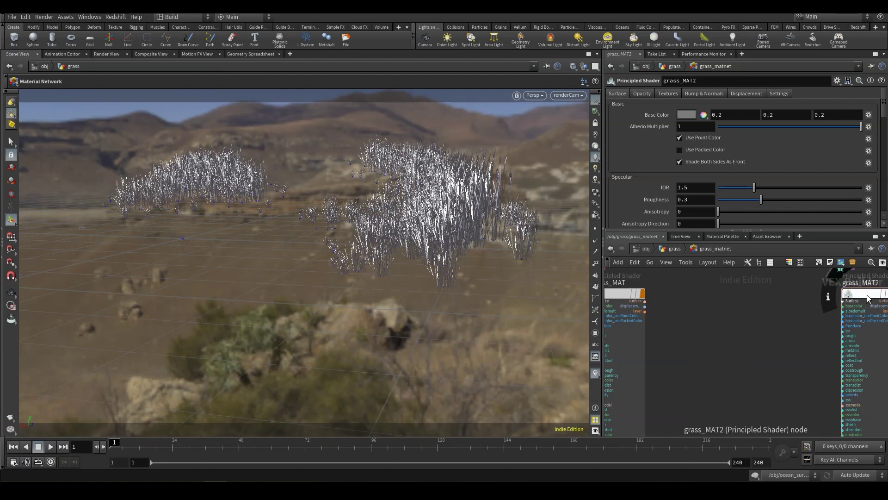
pyautogui.press('Delete')
pyautogui.press('h')
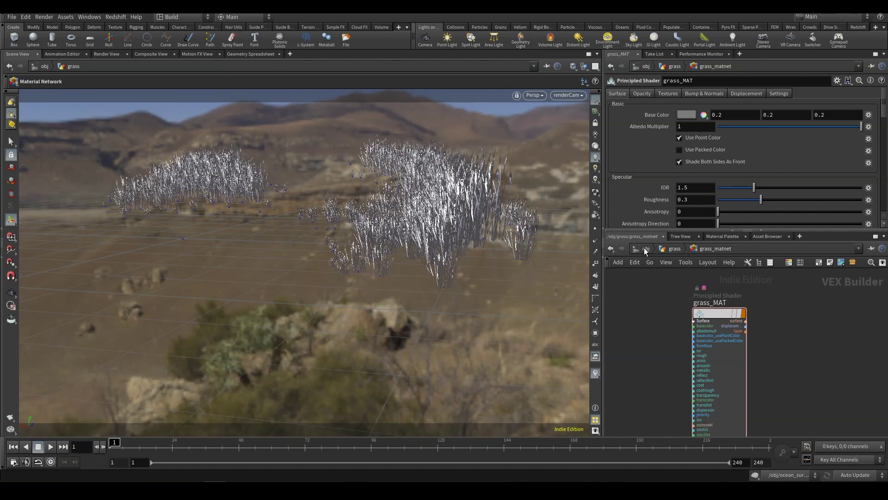
pyautogui.click(676, 251)
# Check Stamp Inputs on copy1's Stamp tab.
pyautogui.moveTo(811, 409); pyautogui.dragTo(823, 350, button='middle')
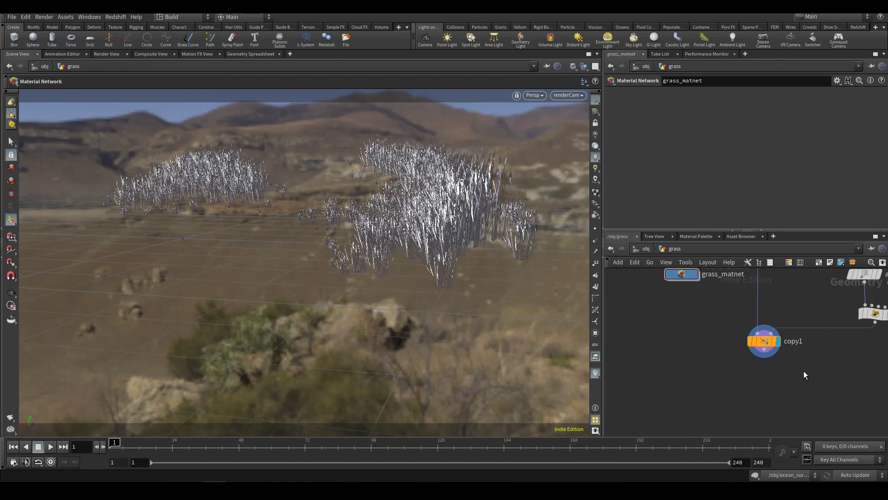
pyautogui.press('Tab')
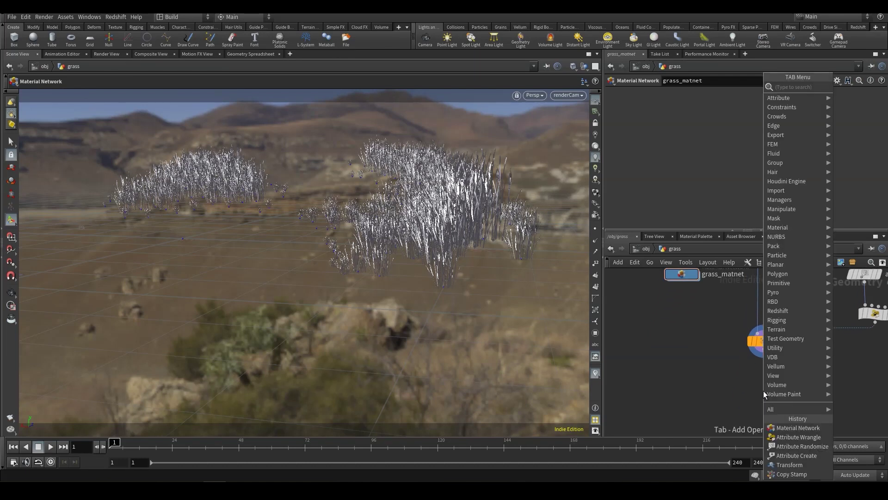
pyautogui.press('Escape')
pyautogui.click(763, 344)
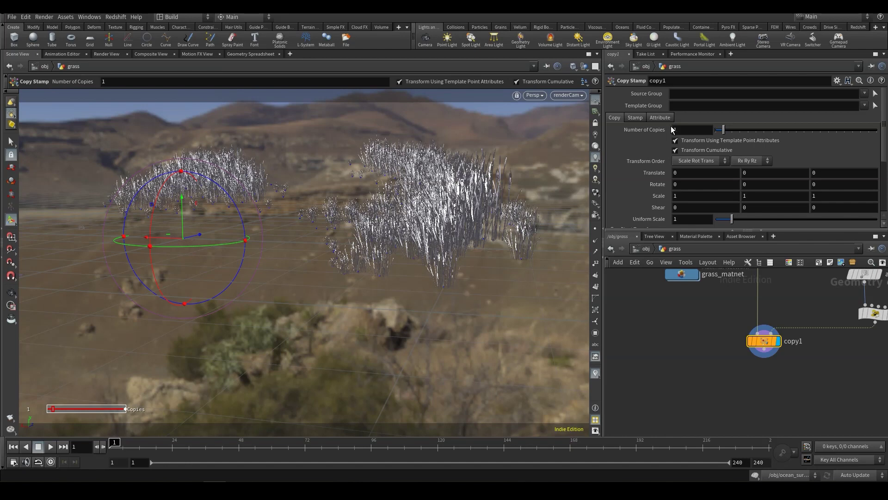
pyautogui.click(635, 118)
pyautogui.click(676, 129)
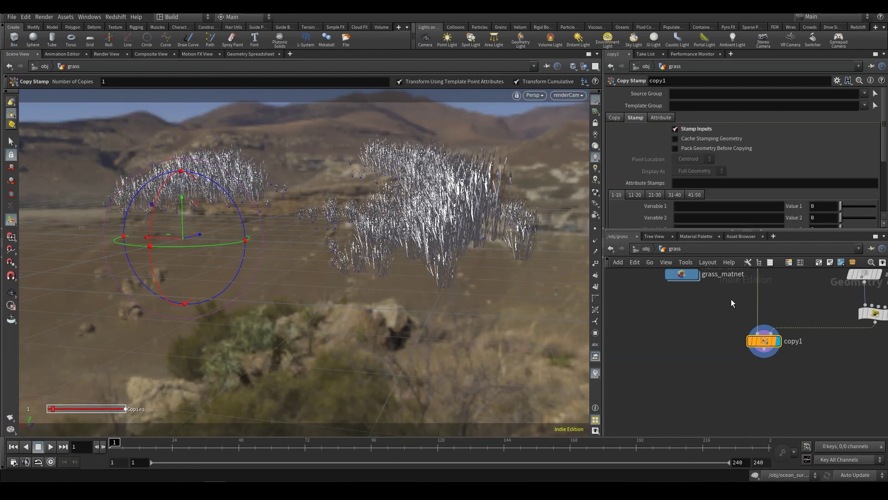
pyautogui.moveTo(762, 340); pyautogui.dragTo(761, 317, button='middle')
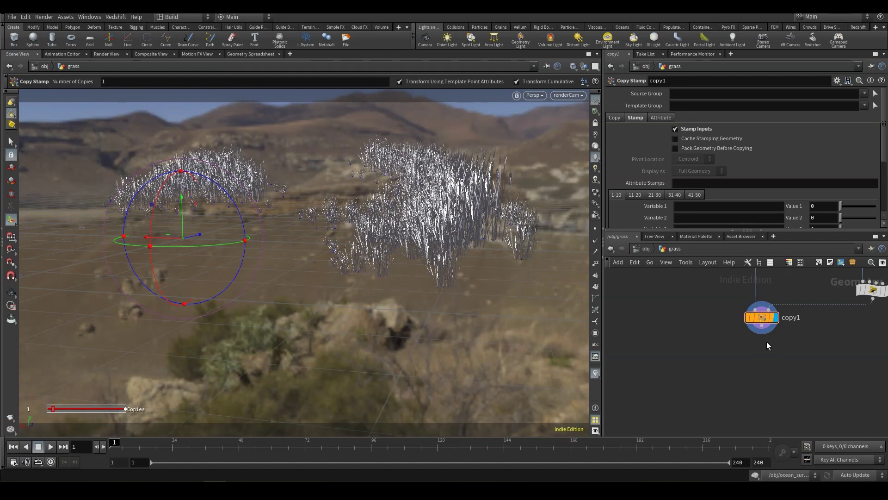
# Add an Attribute Wrangle below copy1 and set its display flag.
pyautogui.press('Tab')
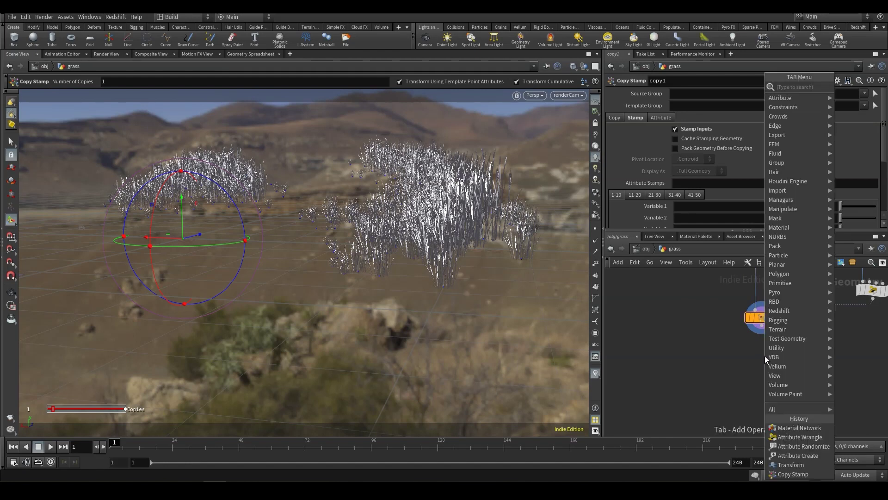
pyautogui.write('wra')
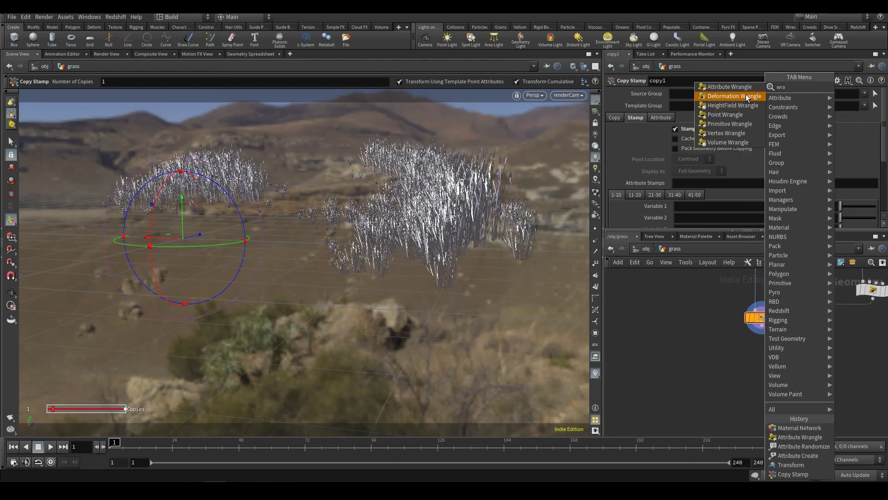
pyautogui.click(735, 87)
pyautogui.click(762, 349)
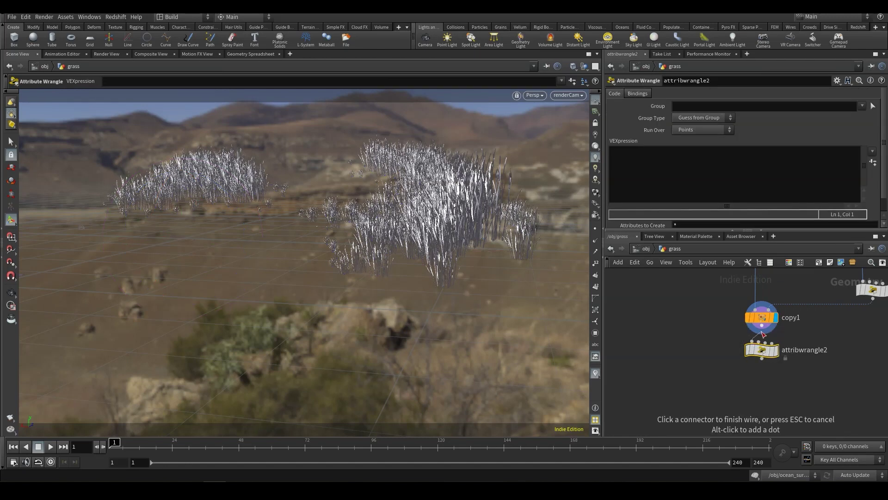
pyautogui.click(778, 352)
pyautogui.click(639, 158)
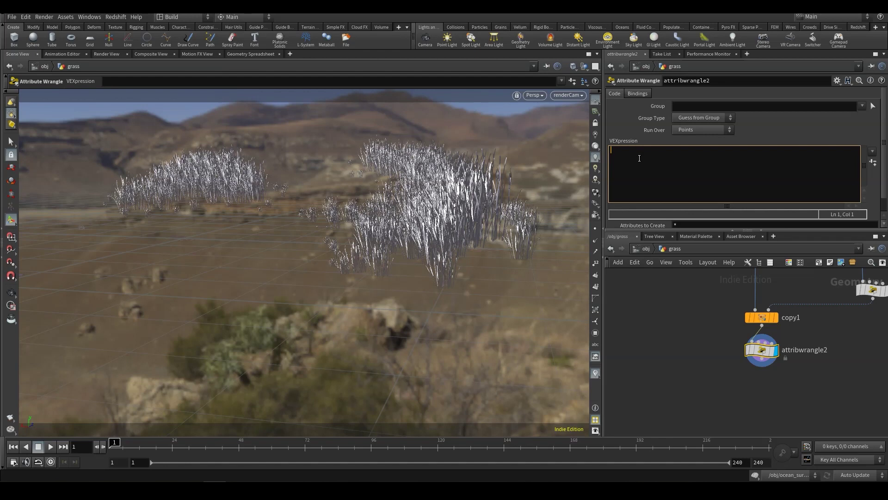
pyautogui.write('v@co')
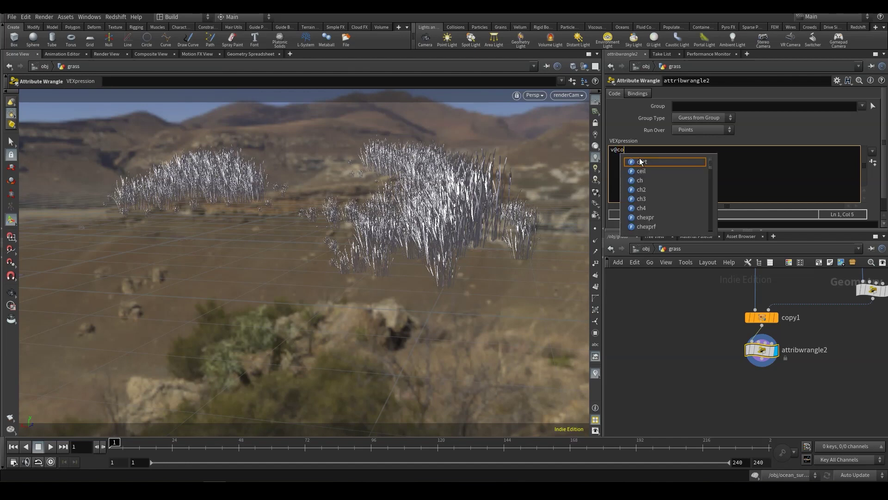
pyautogui.write('lor =')
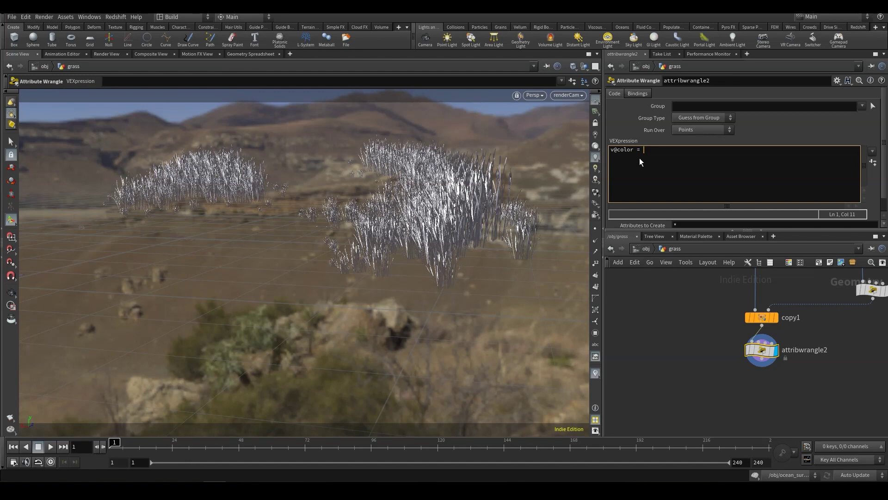
pyautogui.write(' set()')
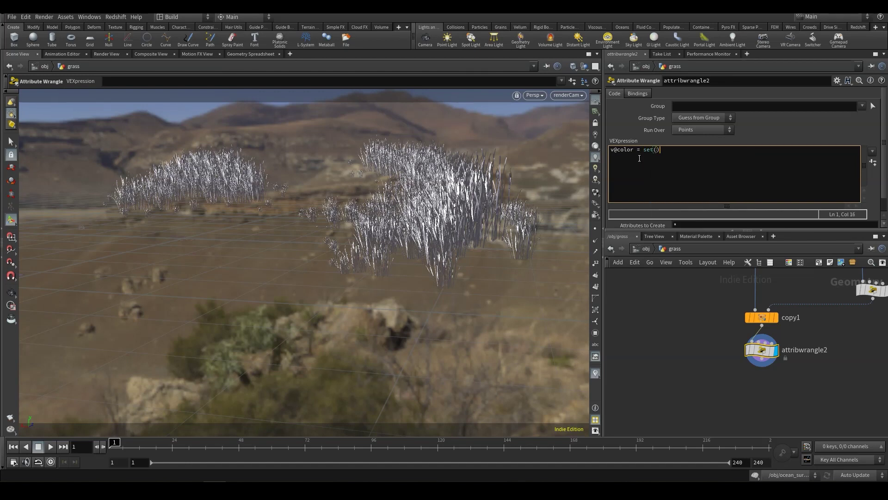
pyautogui.press('Left')
pyautogui.write('rand(')
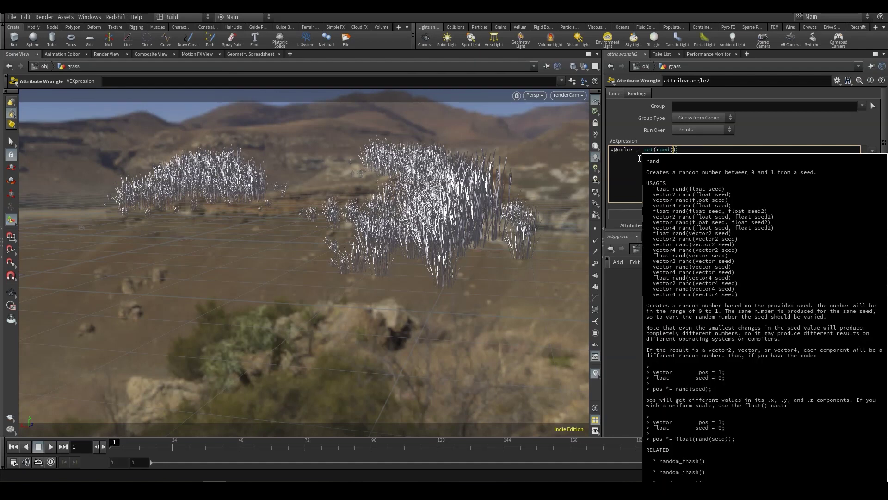
pyautogui.press('Escape')
pyautogui.write('@ptnu')
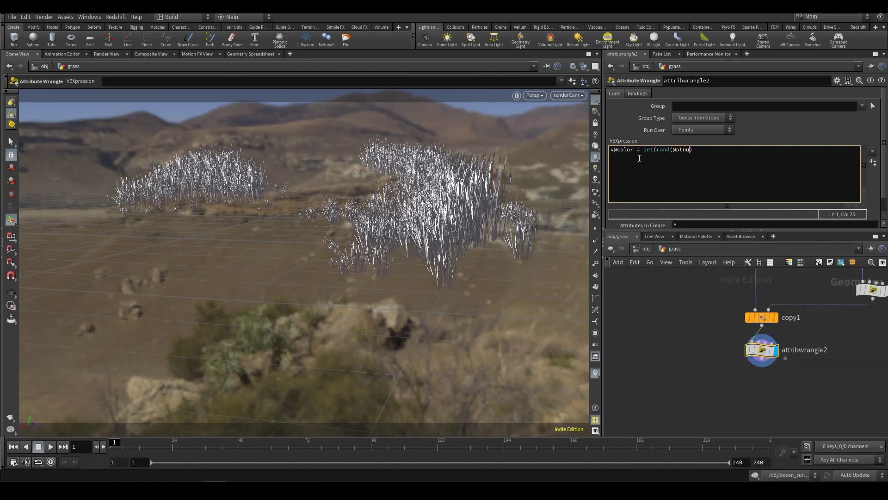
pyautogui.write('m')
pyautogui.moveTo(693, 150); pyautogui.dragTo(657, 150)
pyautogui.hotkey('ctrl', 'c')
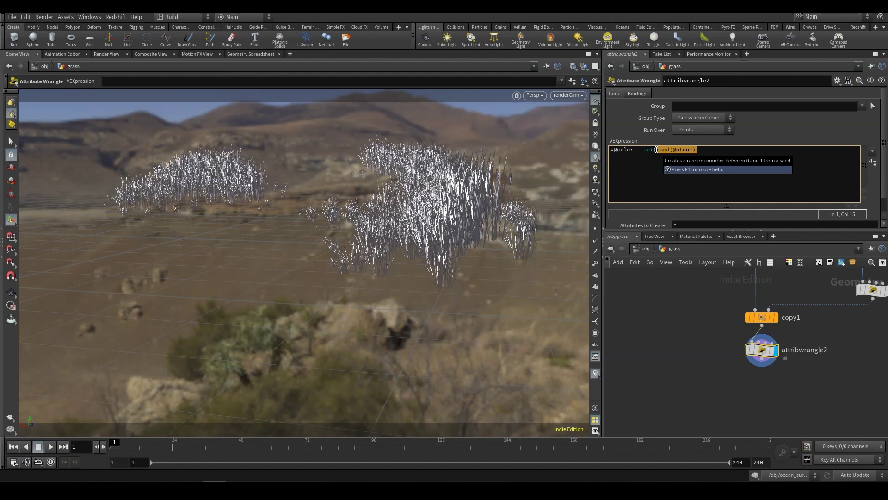
pyautogui.click(707, 158)
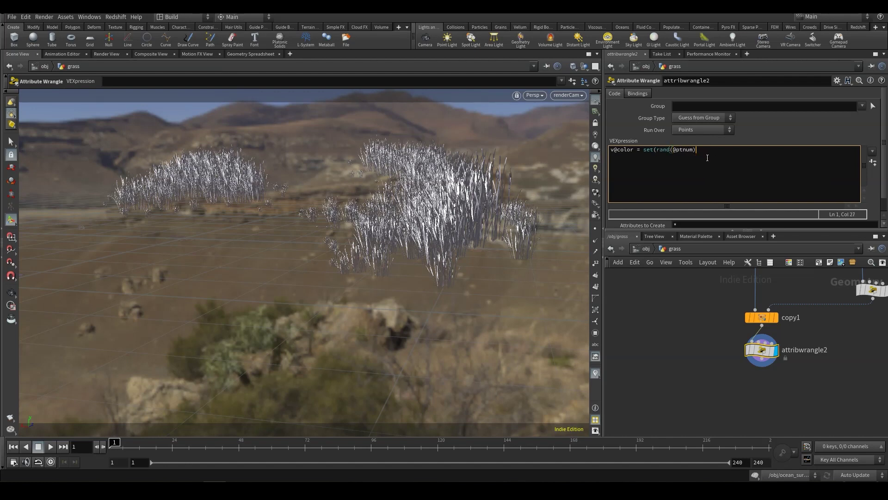
pyautogui.write(',')
pyautogui.hotkey('ctrl', 'v')
pyautogui.press('Left')
pyautogui.write('+500')
pyautogui.hotkey('ctrl', 'v')
pyautogui.write('+80')
pyautogui.write(')')
pyautogui.write(';')
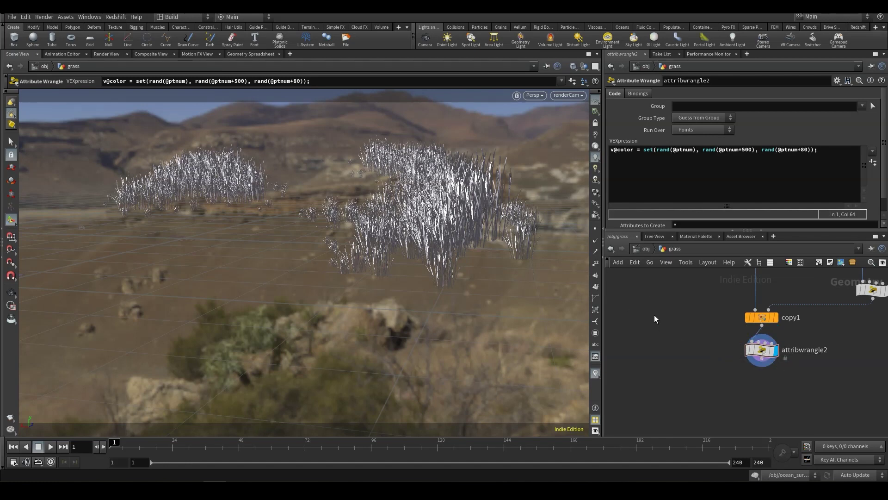
pyautogui.hotkey('ctrl', 's')
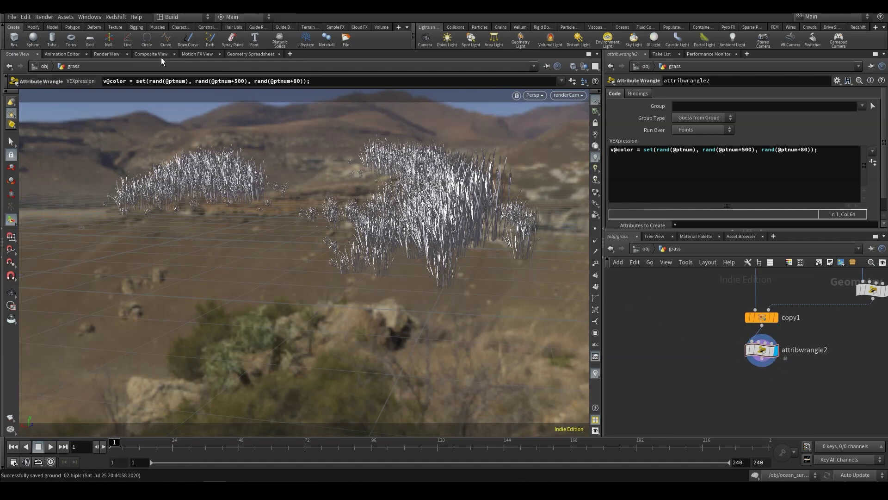
pyautogui.click(246, 53)
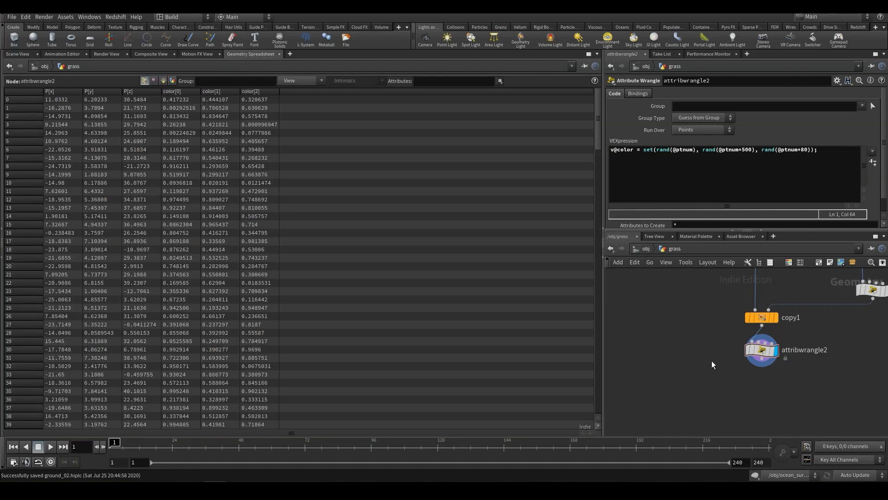
# Add a Data Tree pane tab from the Inspectors pane types.
pyautogui.click(773, 237)
pyautogui.moveTo(809, 256)
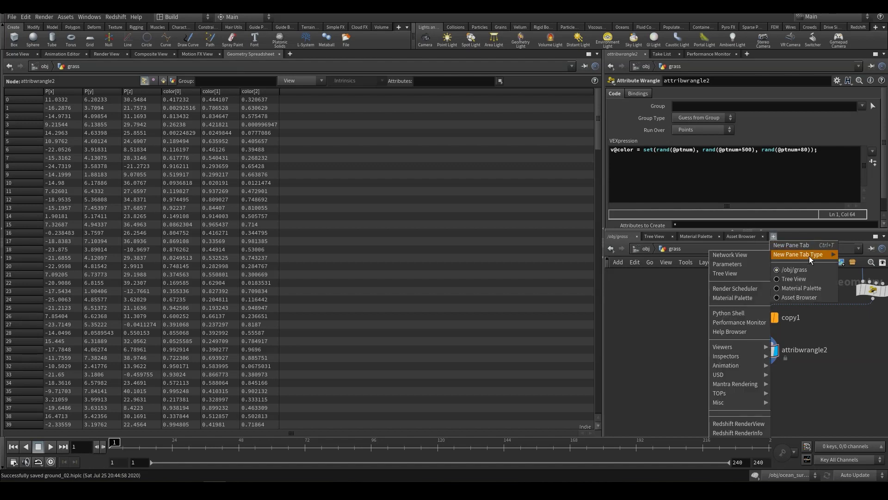
pyautogui.moveTo(743, 348)
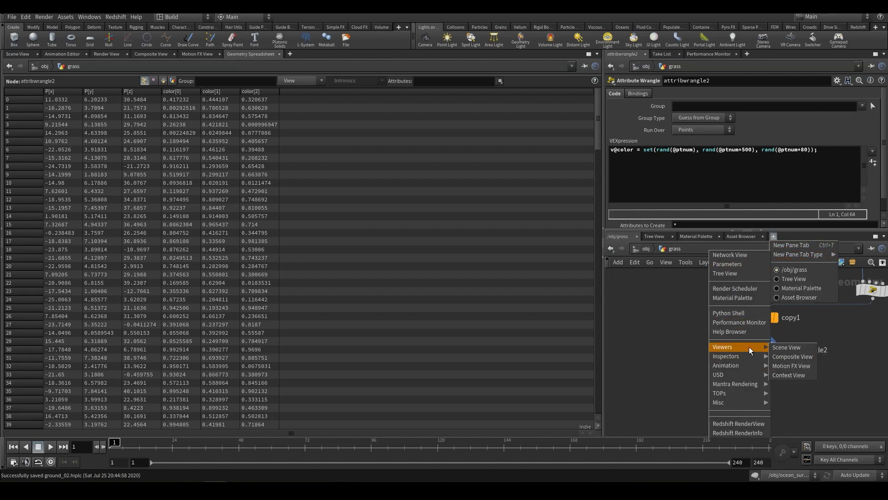
pyautogui.click(799, 382)
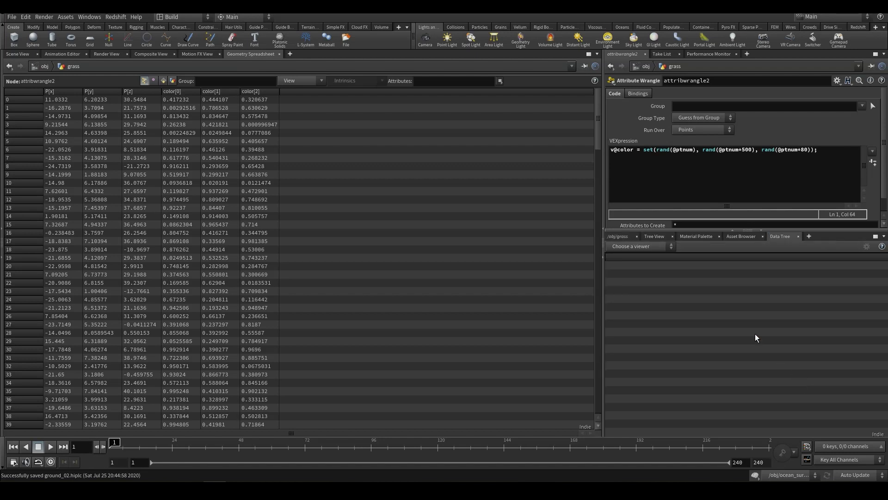
# Show the Material Style Sheets tree, expand obj and select the grass object.
pyautogui.click(670, 248)
pyautogui.click(654, 266)
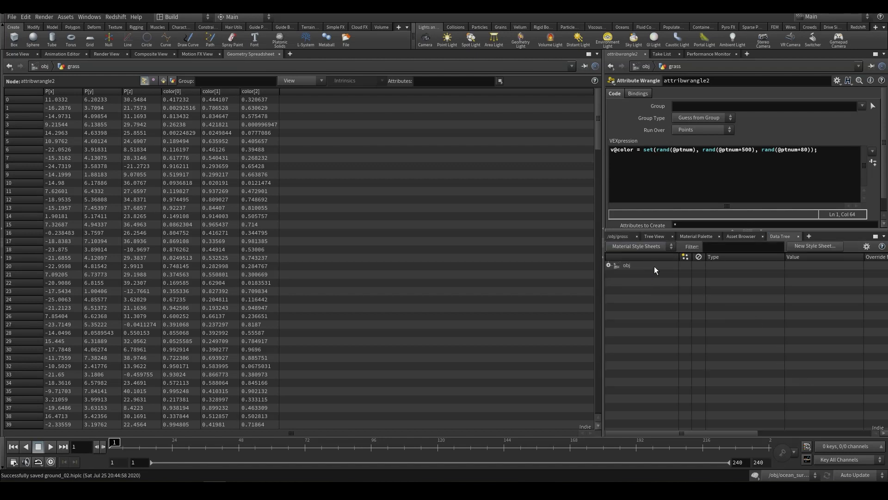
pyautogui.click(609, 265)
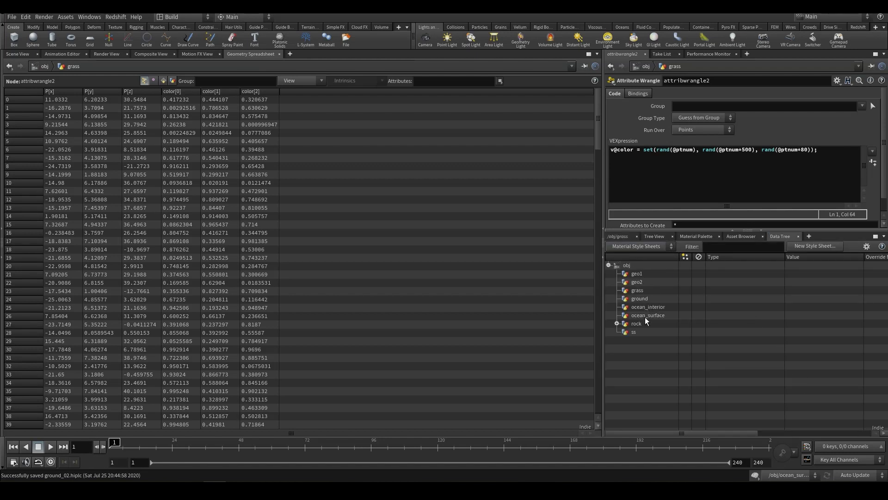
pyautogui.click(644, 290)
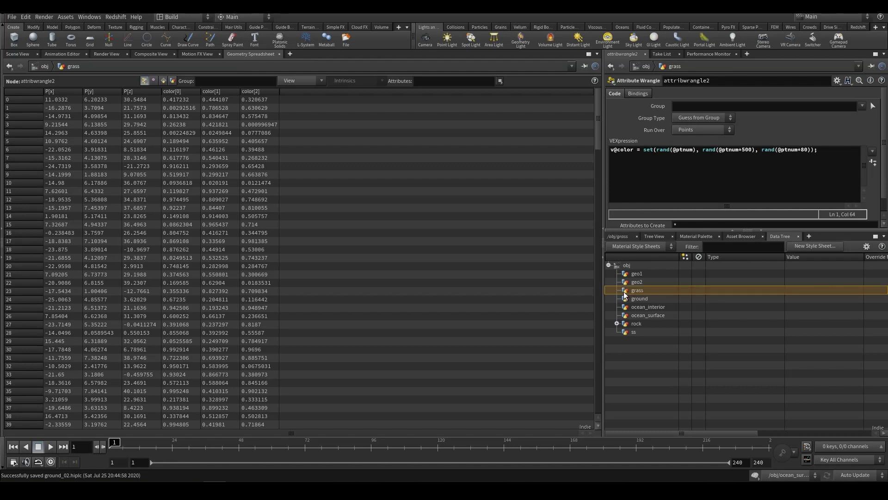
# Create a style sheet from the grass object's existing overrides and expand it.
pyautogui.rightClick(630, 293)
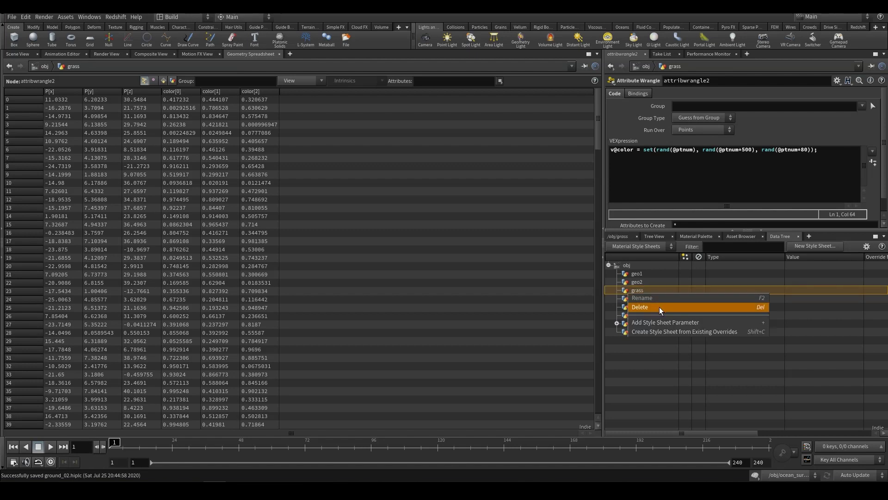
pyautogui.click(703, 332)
pyautogui.click(625, 298)
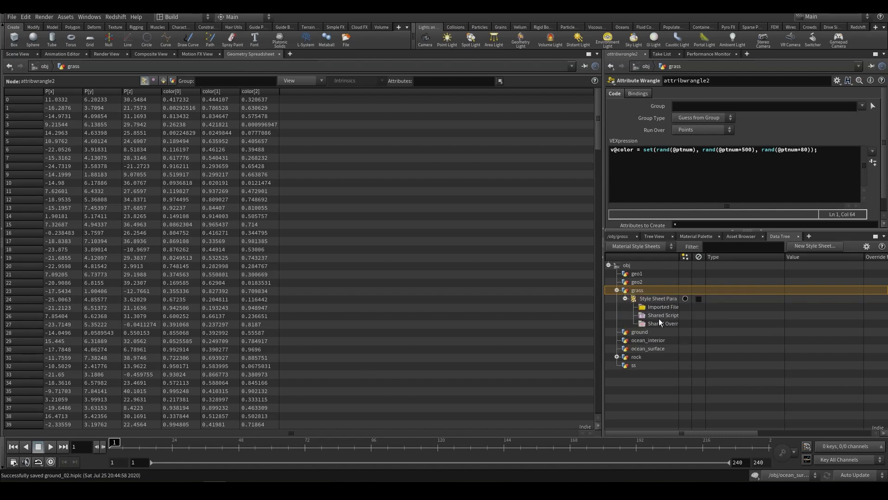
# Add a new Style to the grass style sheet and give it a Primitive target.
pyautogui.rightClick(644, 299)
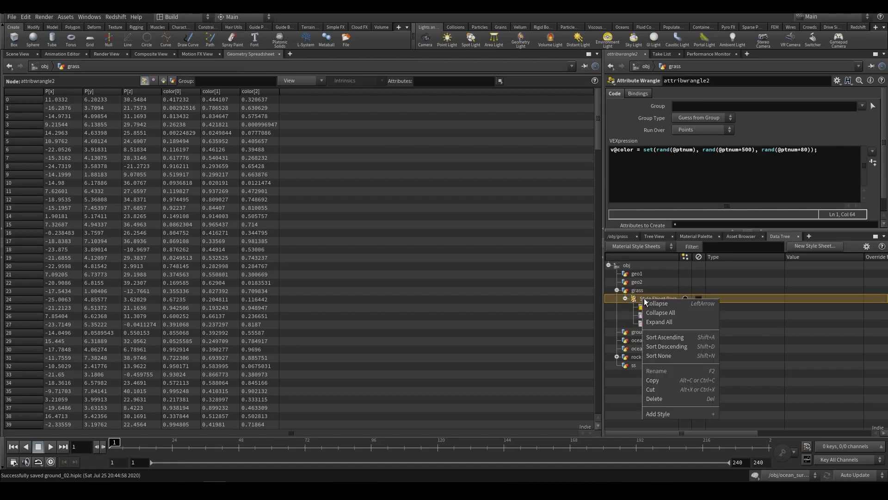
pyautogui.click(688, 412)
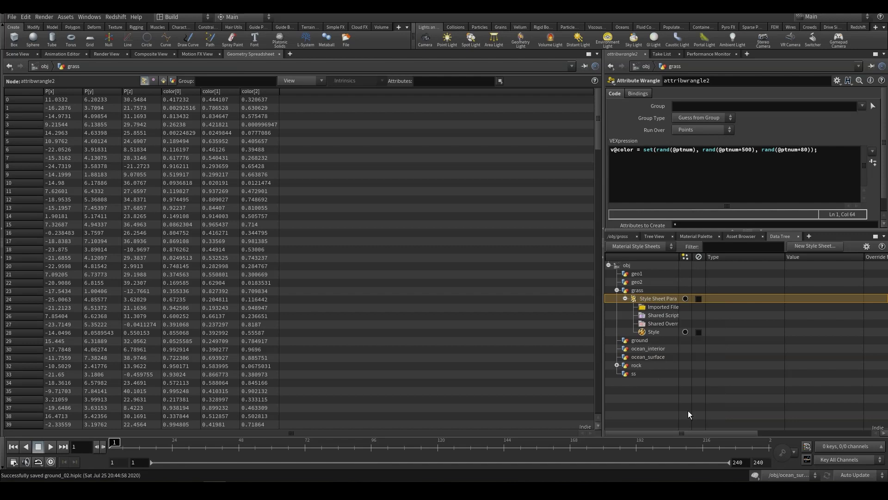
pyautogui.click(651, 332)
pyautogui.click(13, 54)
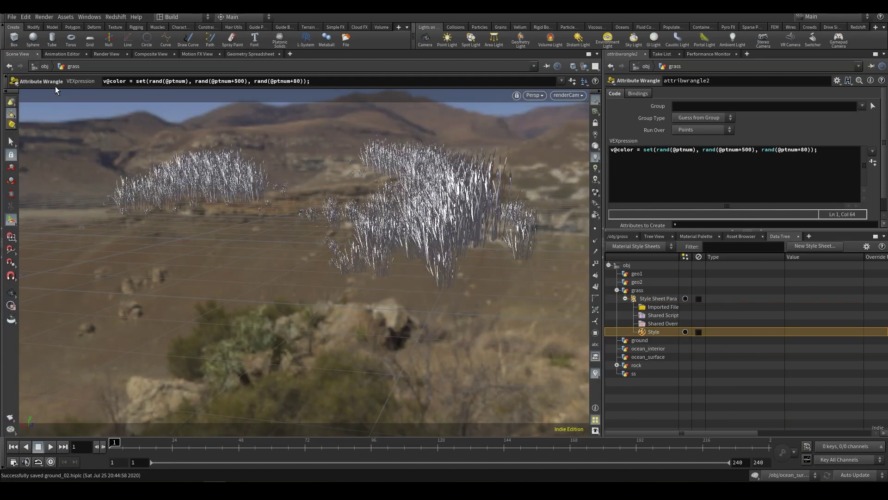
pyautogui.rightClick(657, 335)
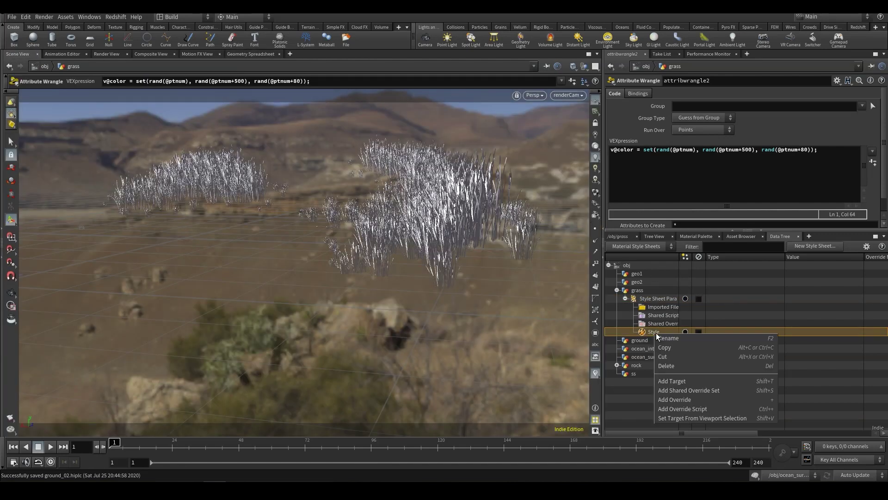
pyautogui.click(685, 381)
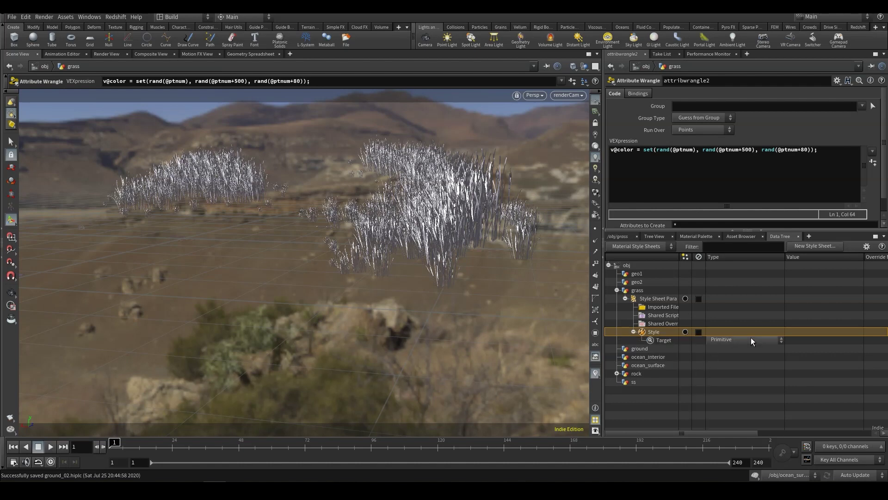
# Add an Override to the grass Style with type Material Parameter, then enlarge the data tree area.
pyautogui.rightClick(654, 332)
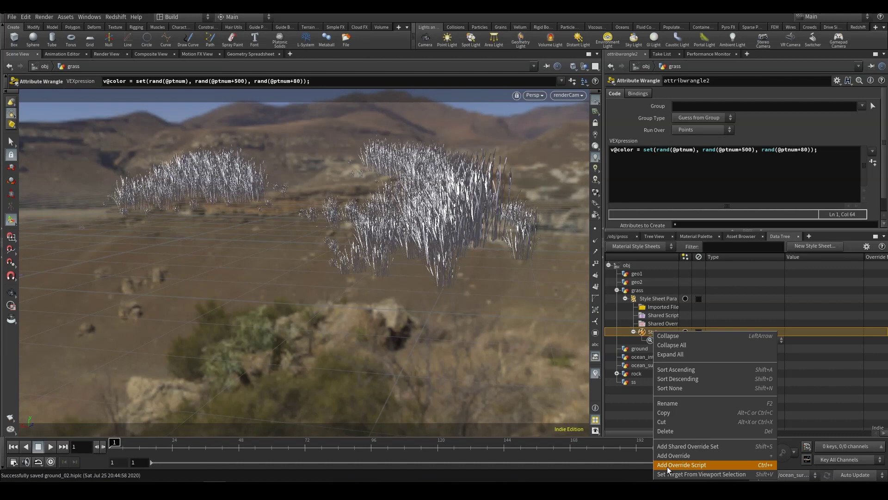
pyautogui.click(693, 466)
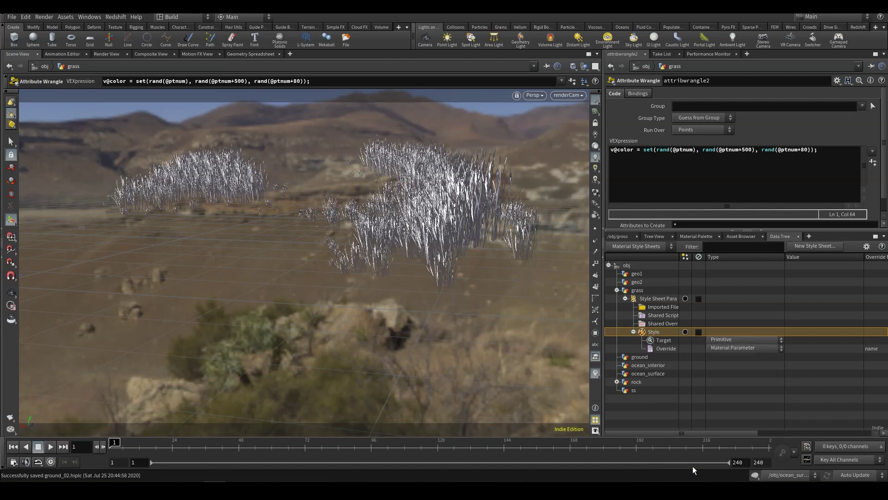
pyautogui.click(718, 349)
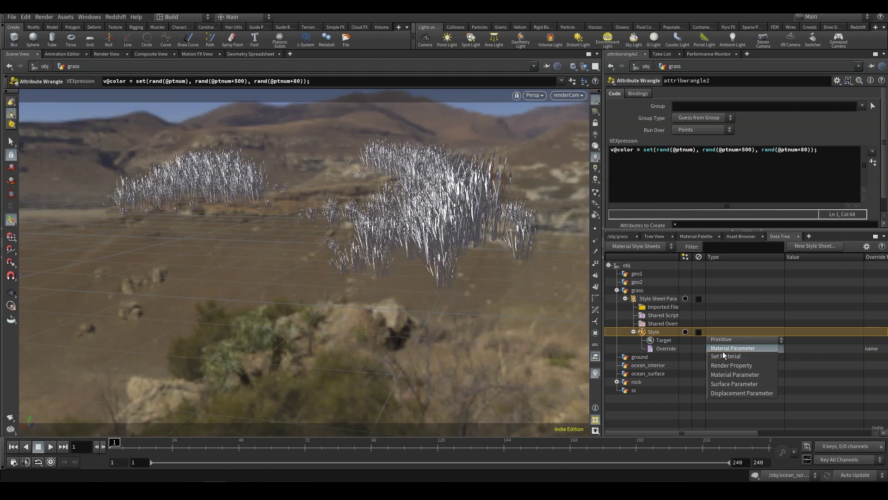
pyautogui.click(770, 349)
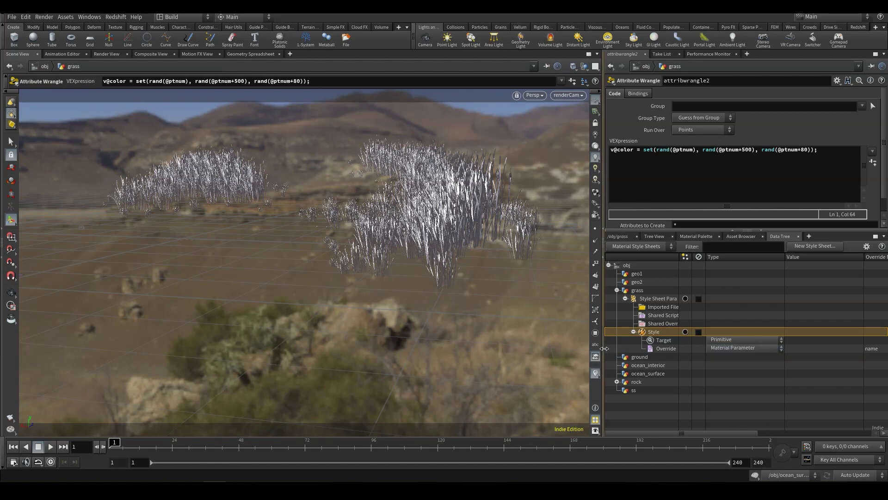
pyautogui.moveTo(603, 348); pyautogui.dragTo(433, 337)
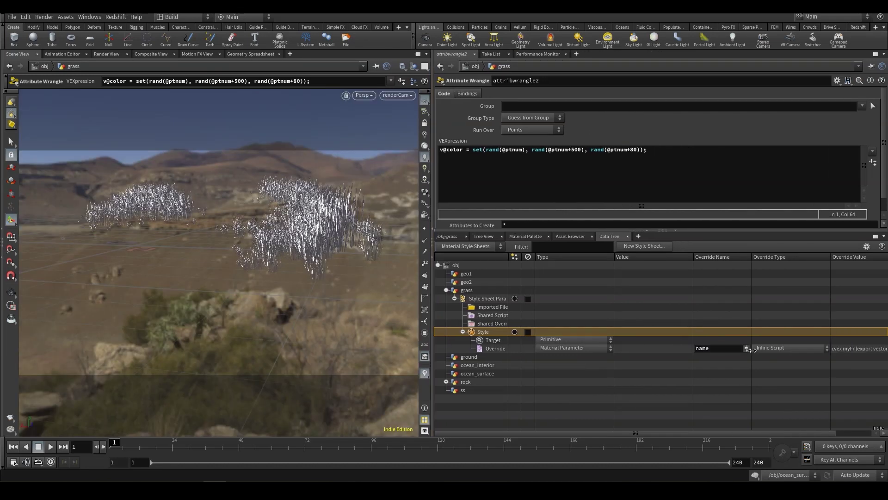
# Set the override name to Base Color (basecolor) from obj > grass > grass_matnet > grass_MAT > Surface > Basic.
pyautogui.click(747, 349)
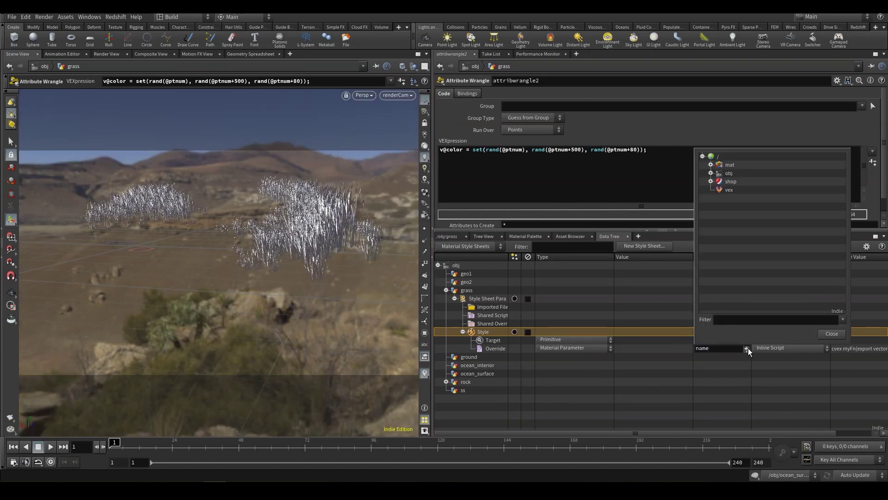
pyautogui.click(711, 173)
pyautogui.click(719, 189)
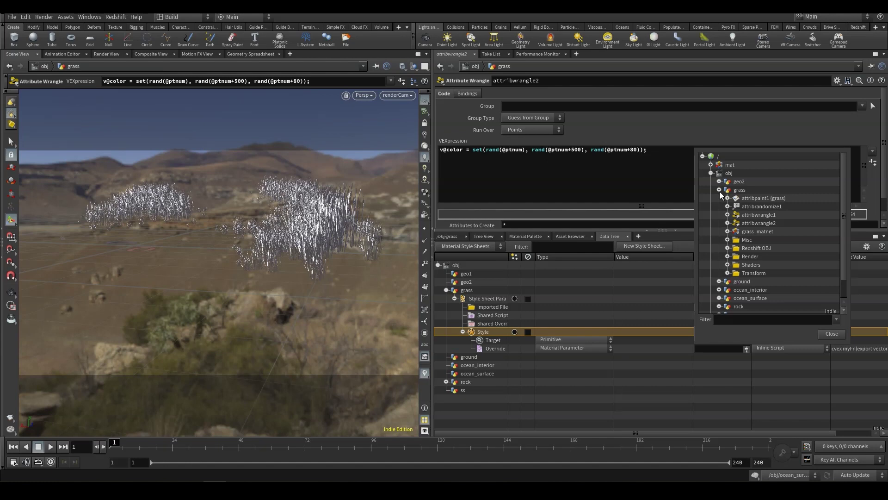
pyautogui.click(727, 231)
pyautogui.click(735, 240)
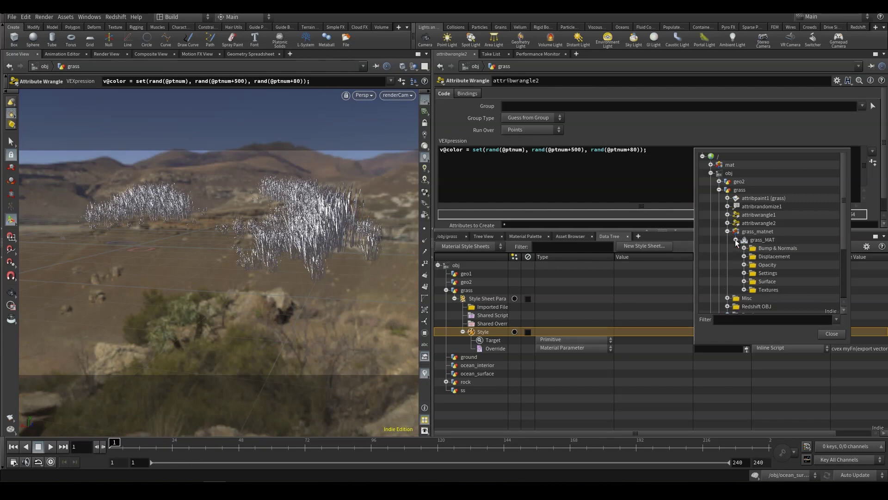
pyautogui.click(744, 281)
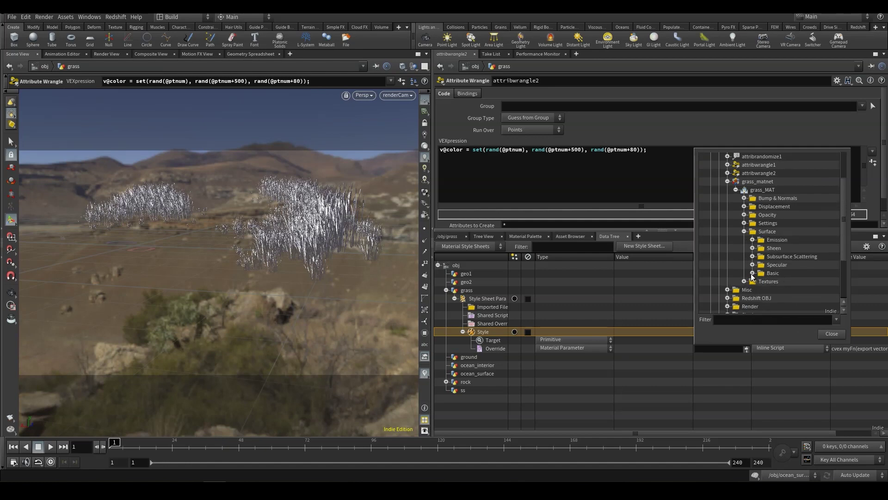
pyautogui.click(752, 273)
pyautogui.scroll(-2, 787, 282)
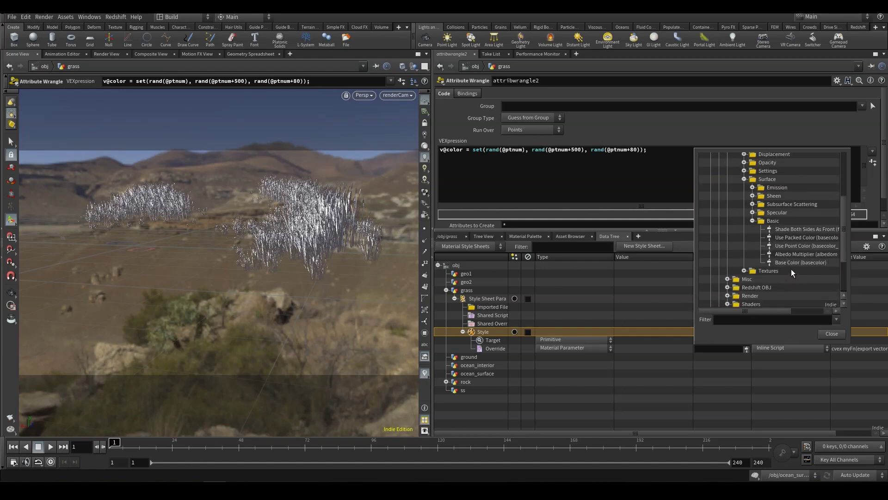
pyautogui.click(792, 262)
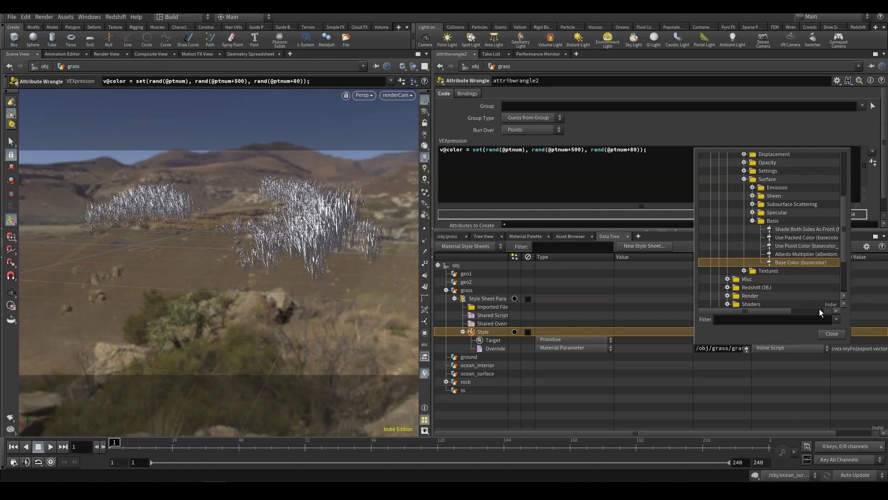
# Change the basecolor override to Attribute Binding with the color attribute as its value.
pyautogui.click(833, 333)
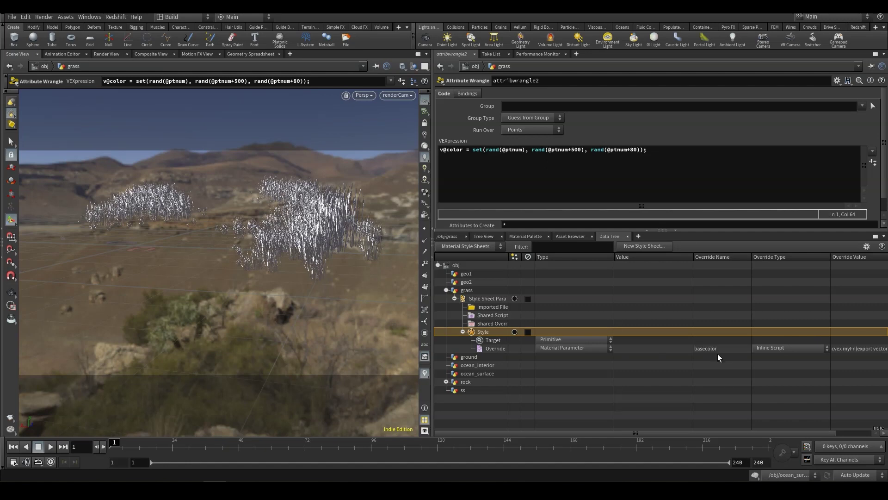
pyautogui.click(828, 348)
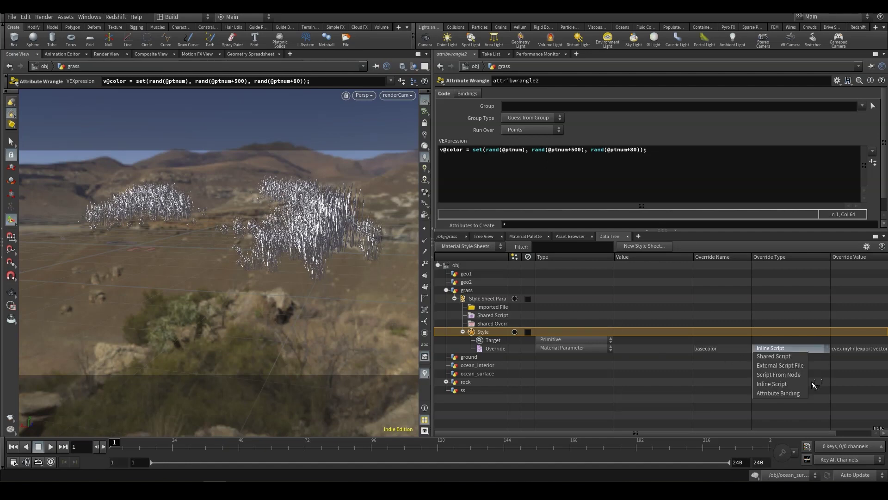
pyautogui.click(793, 392)
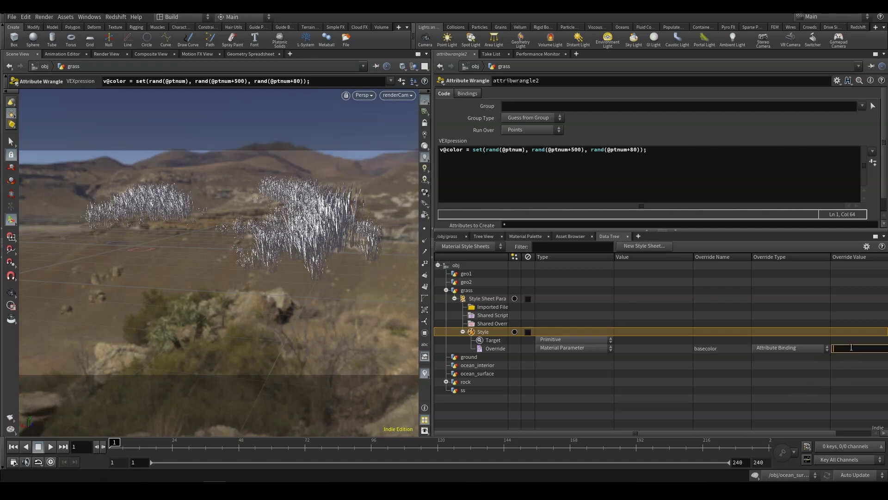
pyautogui.press('Return')
# Render the scene in the Render View, then show the grass node network again.
pyautogui.click(101, 54)
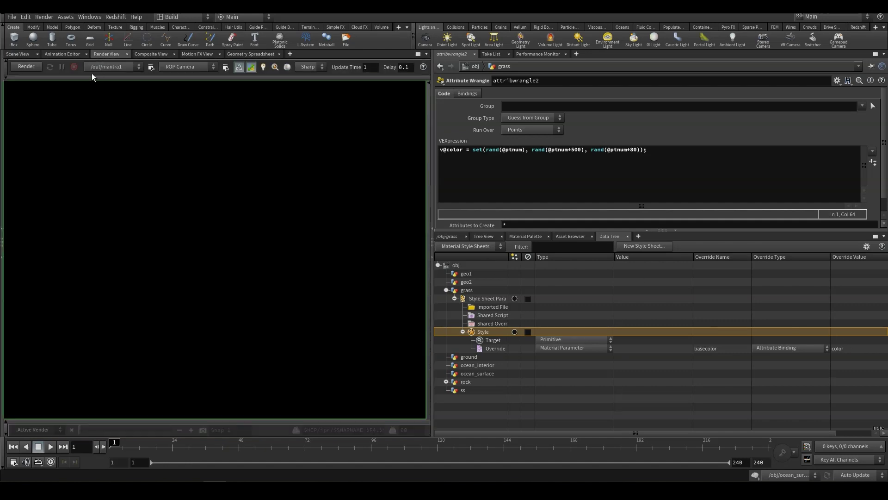
pyautogui.click(26, 68)
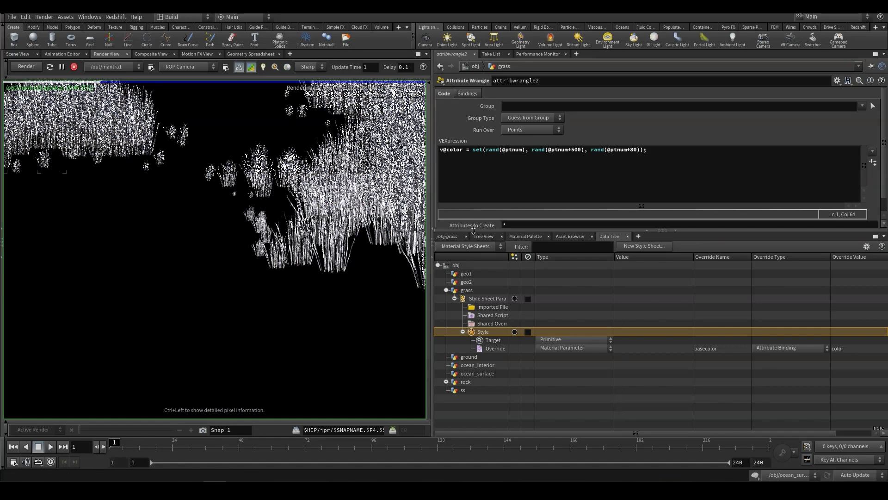
pyautogui.click(458, 237)
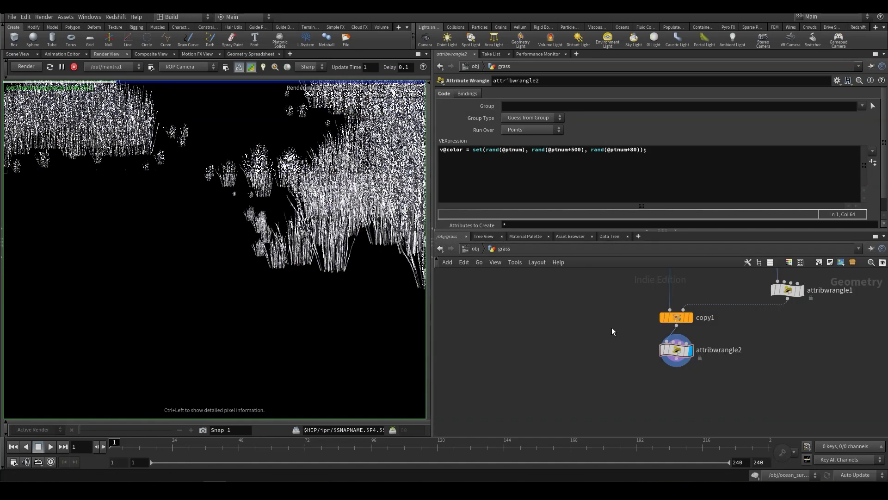
# Create a material1 node and wire it below attribwrangle2.
pyautogui.press('Tab')
pyautogui.press('Right')
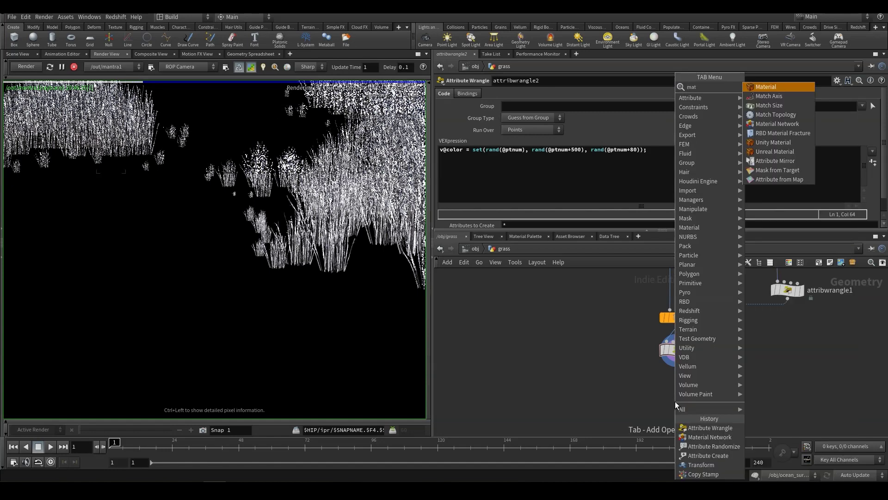
pyautogui.press('Return')
pyautogui.click(675, 401)
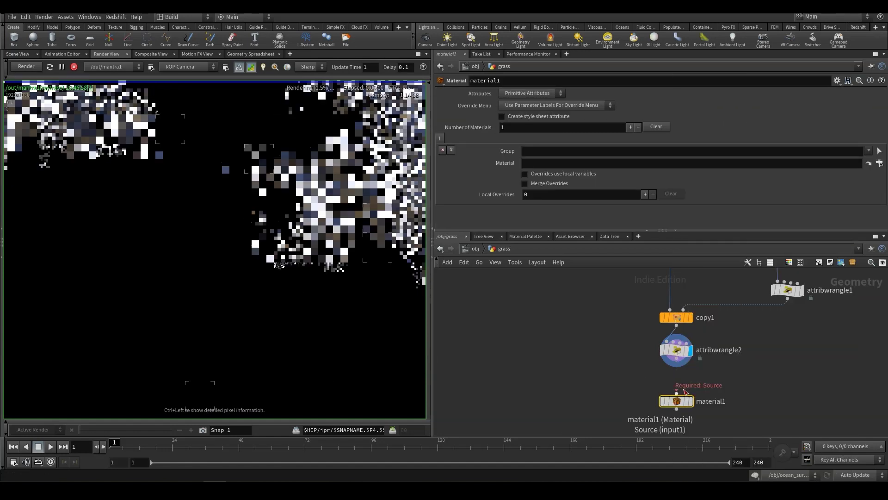
pyautogui.moveTo(677, 393); pyautogui.dragTo(677, 367)
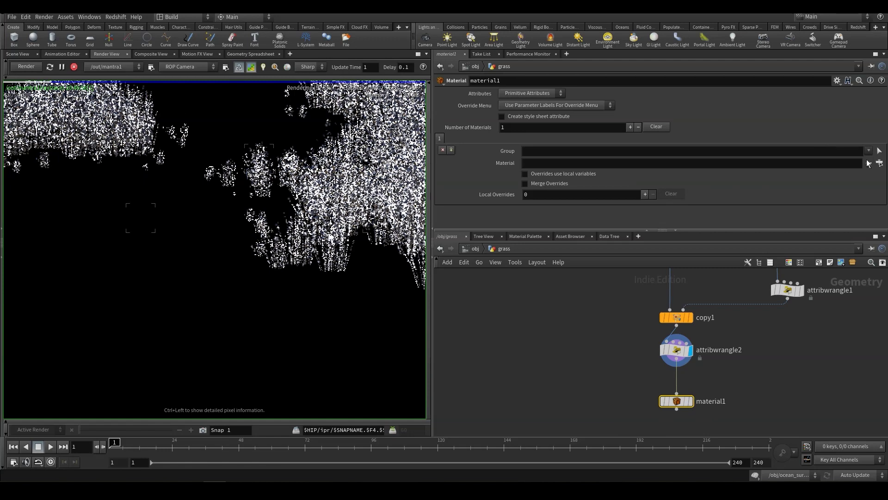
# Set material1's Material to grass_MAT and widen the render preview.
pyautogui.click(881, 163)
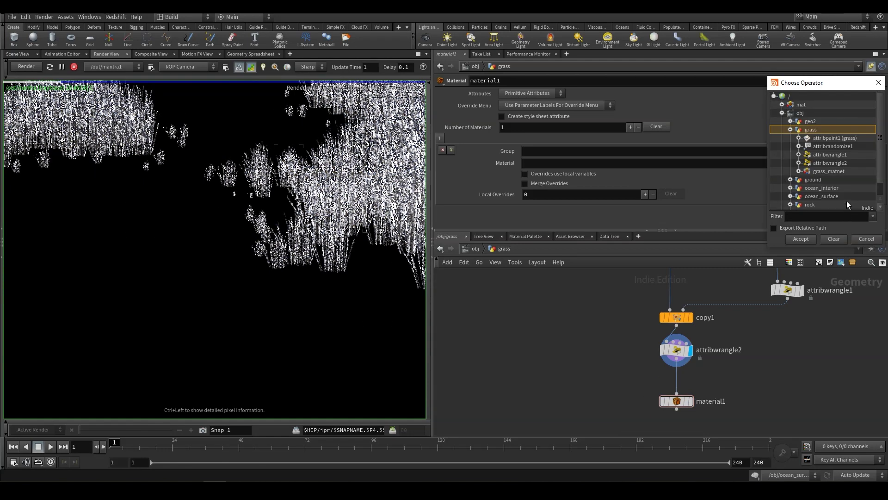
pyautogui.click(799, 171)
pyautogui.click(828, 180)
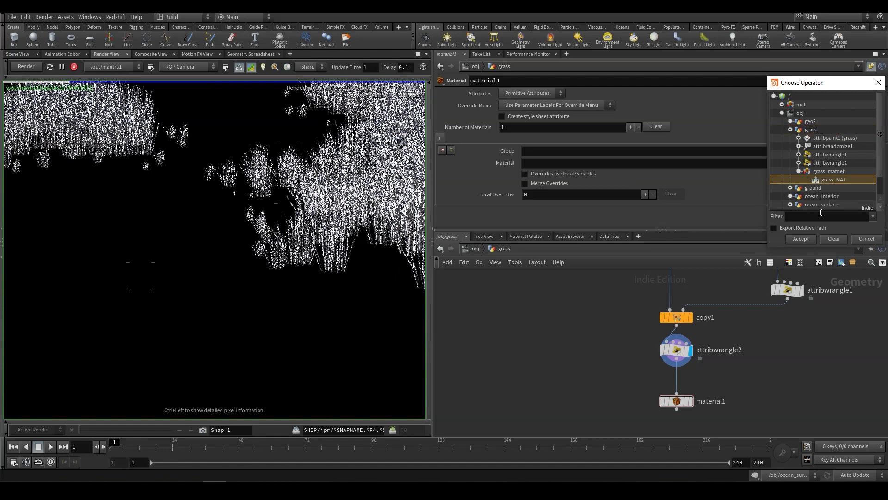
pyautogui.click(801, 238)
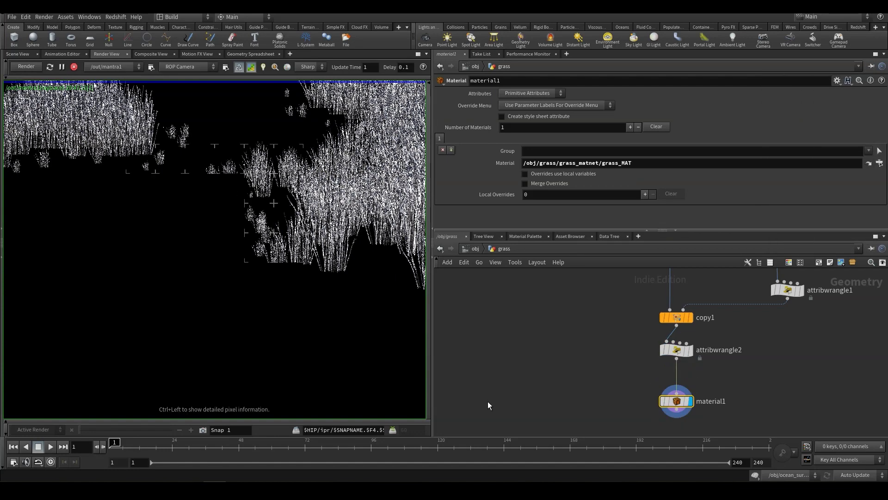
pyautogui.moveTo(431, 274); pyautogui.dragTo(612, 273)
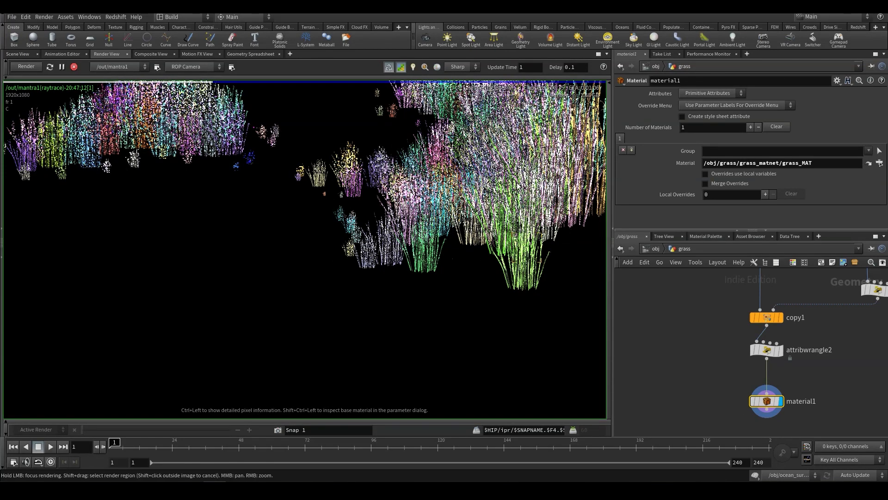
pyautogui.click(350, 172)
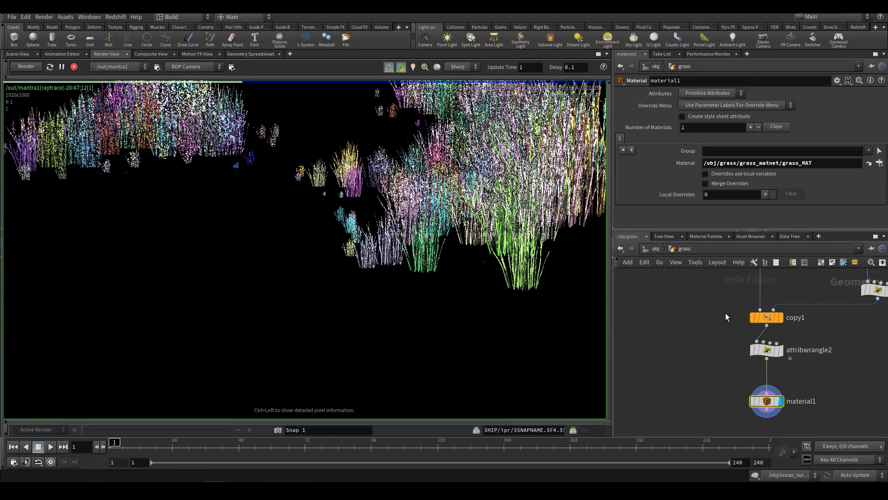
pyautogui.click(686, 346)
pyautogui.scroll(-3, 685, 343)
pyautogui.scroll(2, 681, 340)
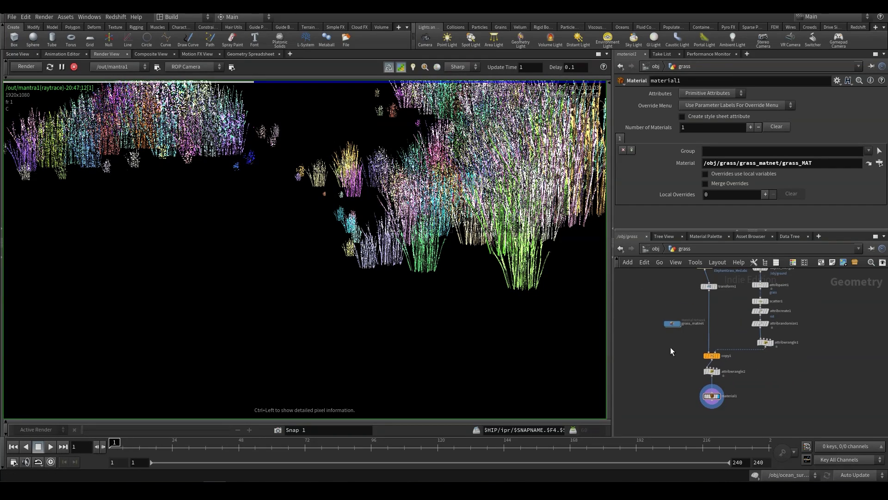
# Inside grass_matnet, tick Use Texture for grass_MAT's Base Color in the Textures tab, opening the file browser.
pyautogui.doubleClick(673, 315)
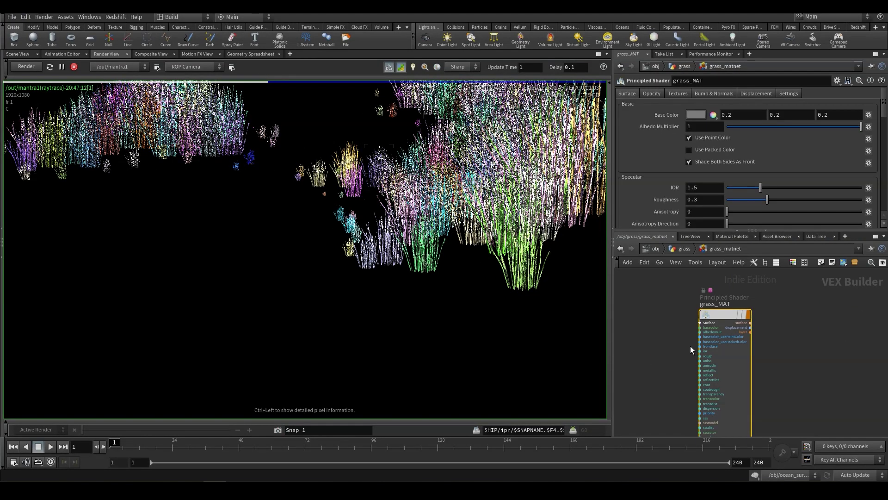
pyautogui.moveTo(723, 312); pyautogui.dragTo(729, 318)
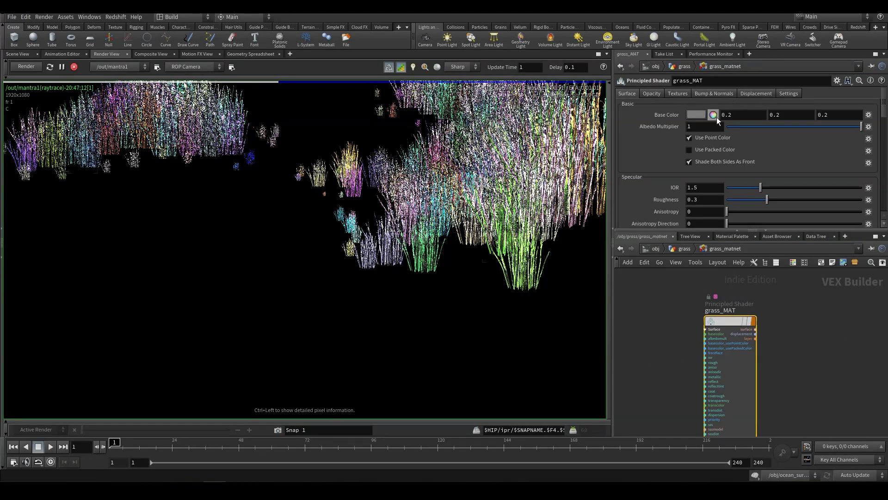
pyautogui.click(677, 93)
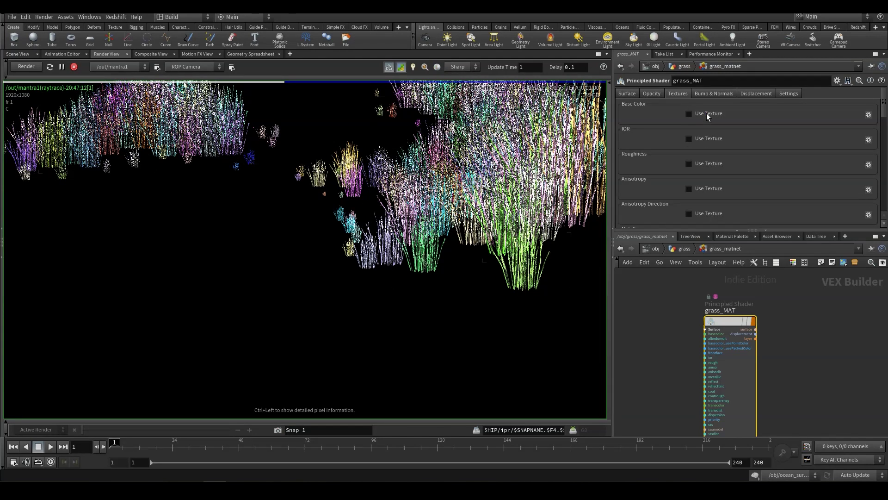
pyautogui.click(707, 113)
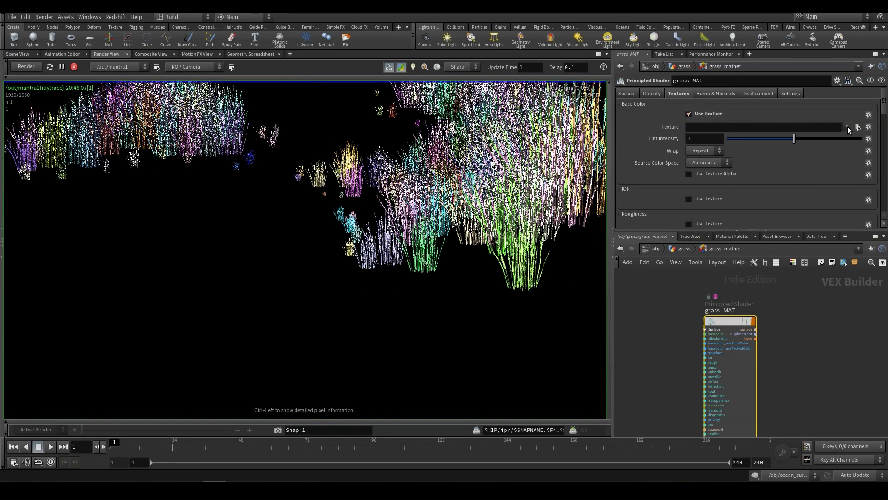
pyautogui.click(859, 127)
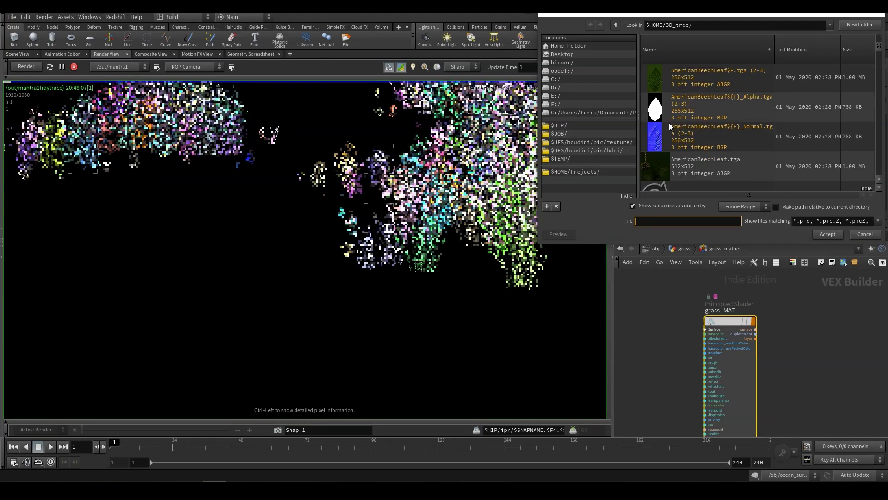
# Choose GrassBlade_Dying.tga from $HOME/3D_tree/ as the Base Color texture and accept it.
pyautogui.scroll(-5, 669, 124)
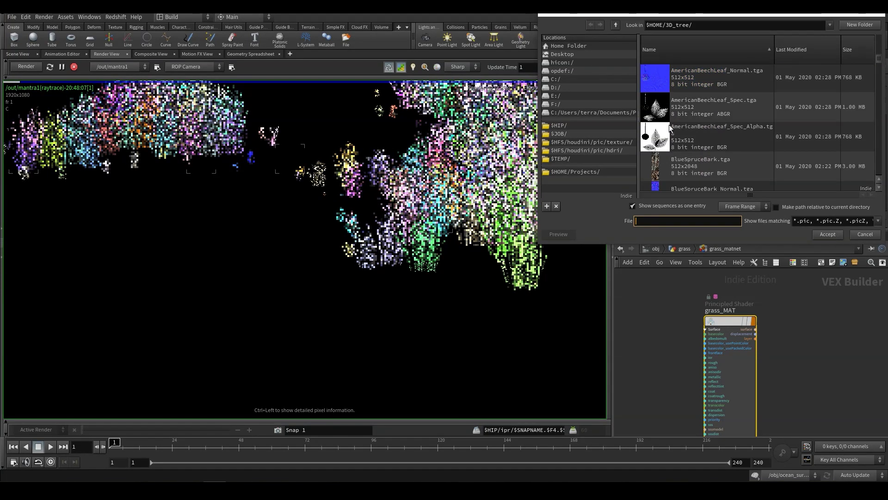
pyautogui.scroll(-2, 669, 124)
pyautogui.scroll(-3, 669, 124)
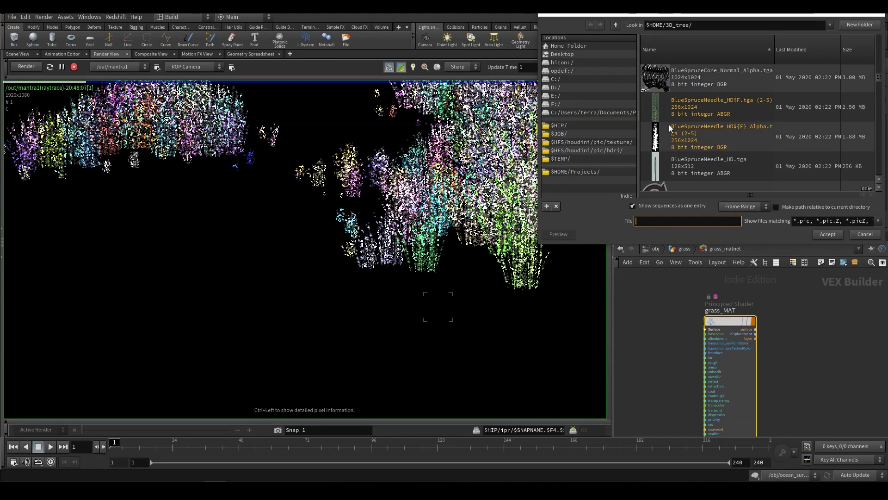
pyautogui.scroll(-3, 669, 124)
pyautogui.scroll(-3, 670, 124)
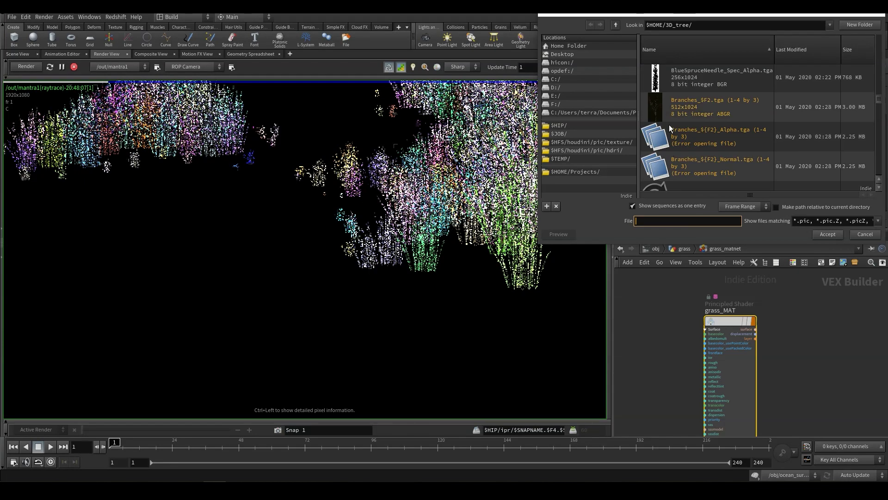
pyautogui.scroll(-5, 669, 124)
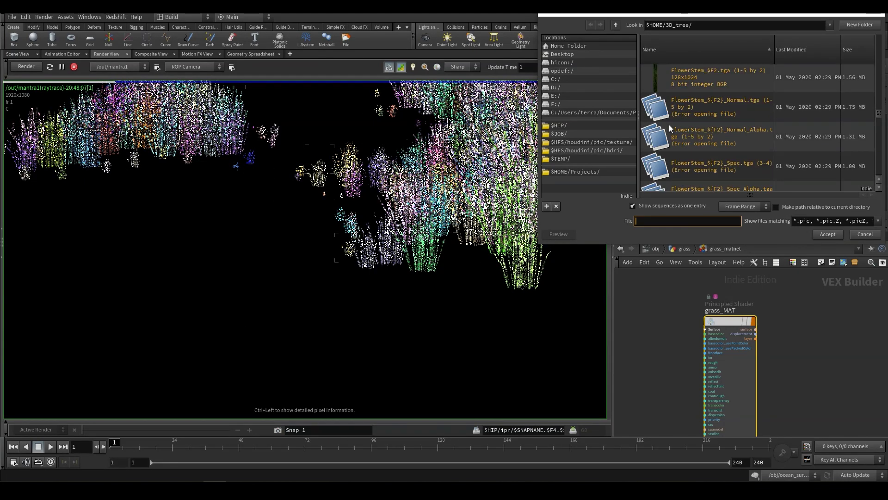
pyautogui.scroll(-2, 669, 124)
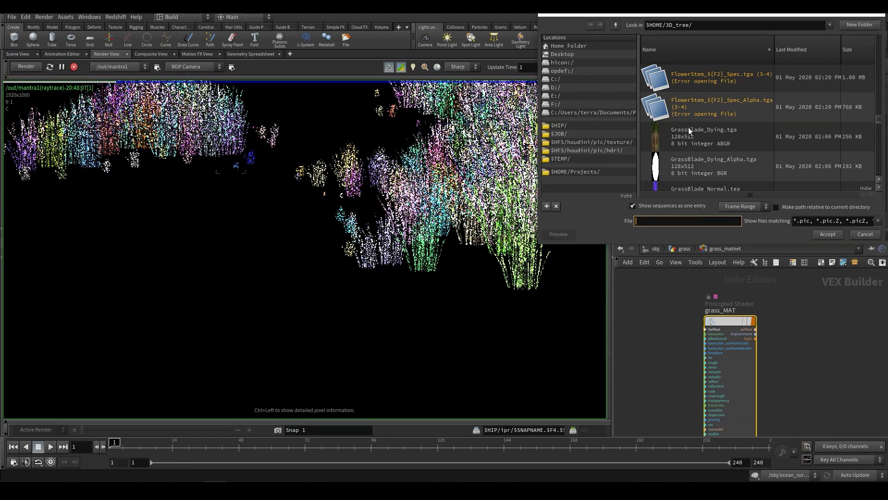
pyautogui.click(688, 130)
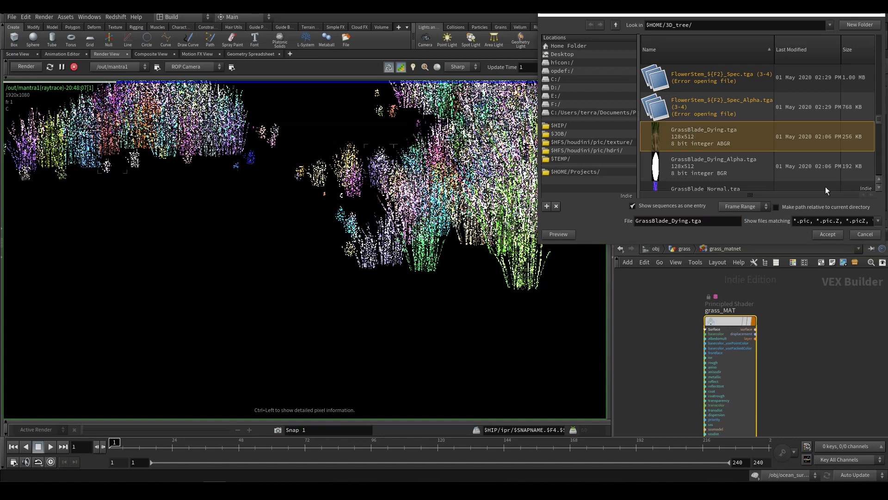
pyautogui.click(827, 234)
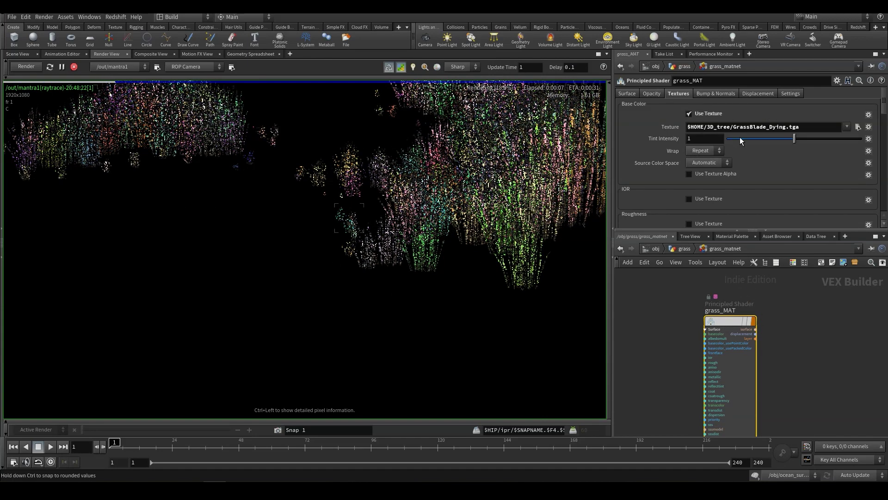
# Check grass_MAT's Surface settings, then return to the grass network showing attribwrangle2's color code.
pyautogui.click(630, 93)
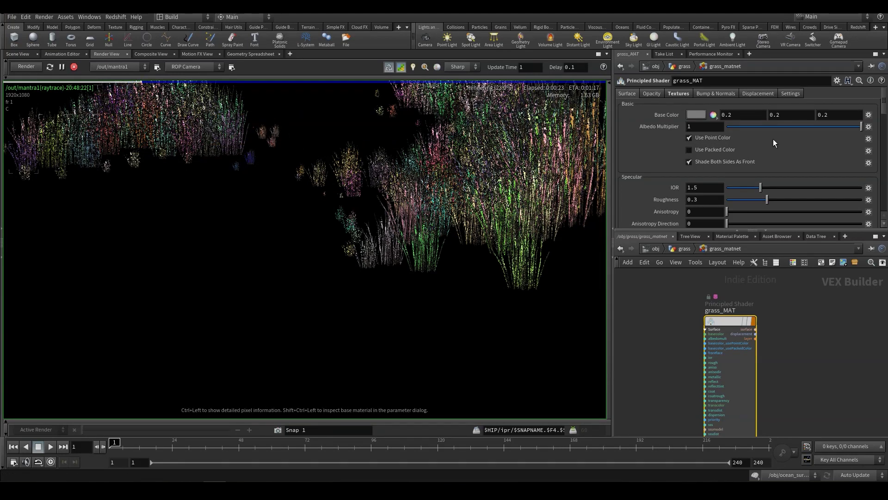
pyautogui.click(652, 248)
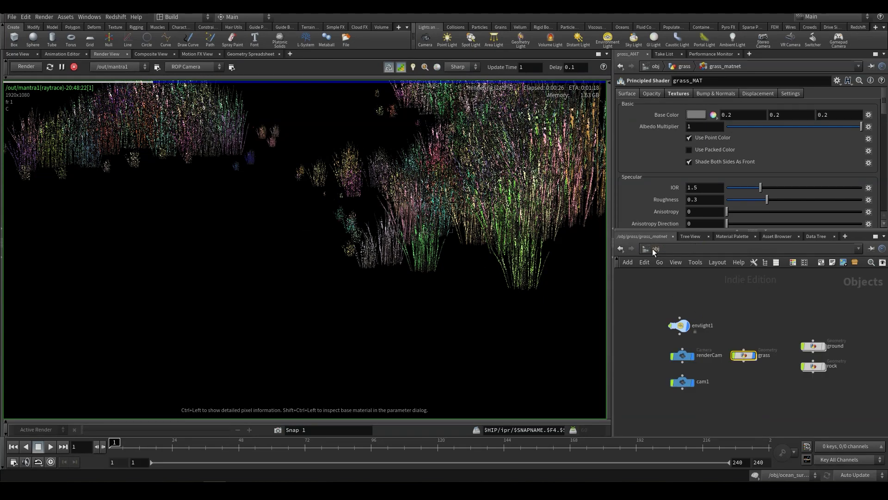
pyautogui.doubleClick(745, 355)
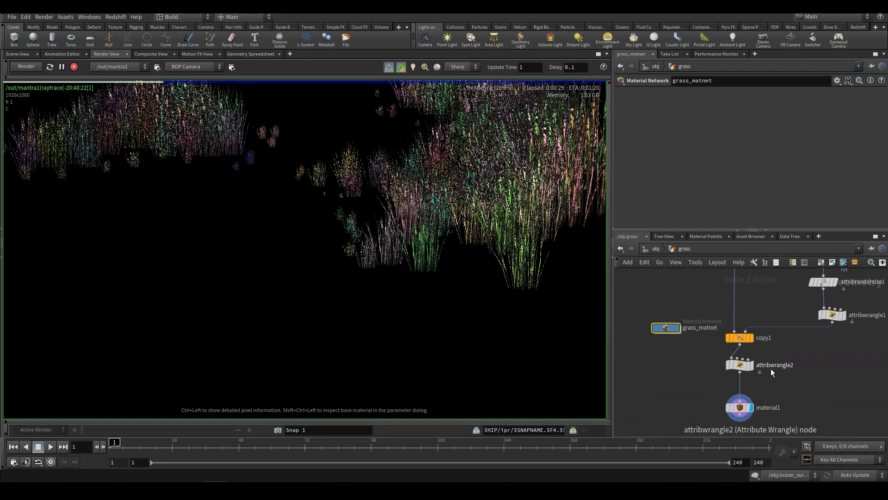
pyautogui.doubleClick(740, 365)
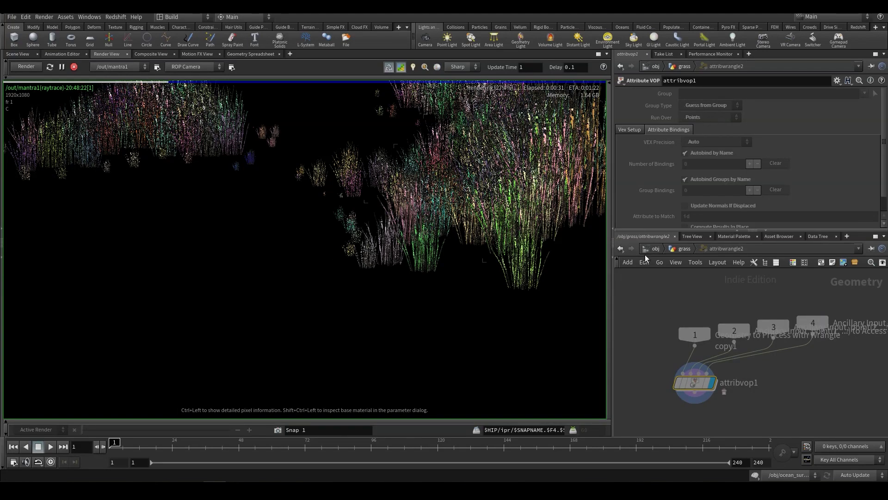
pyautogui.click(681, 249)
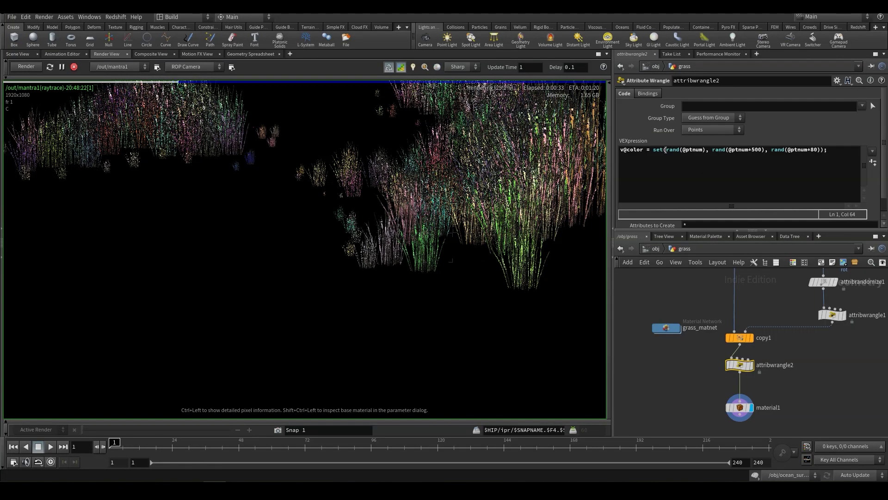
pyautogui.moveTo(707, 149); pyautogui.dragTo(669, 151)
pyautogui.click(728, 166)
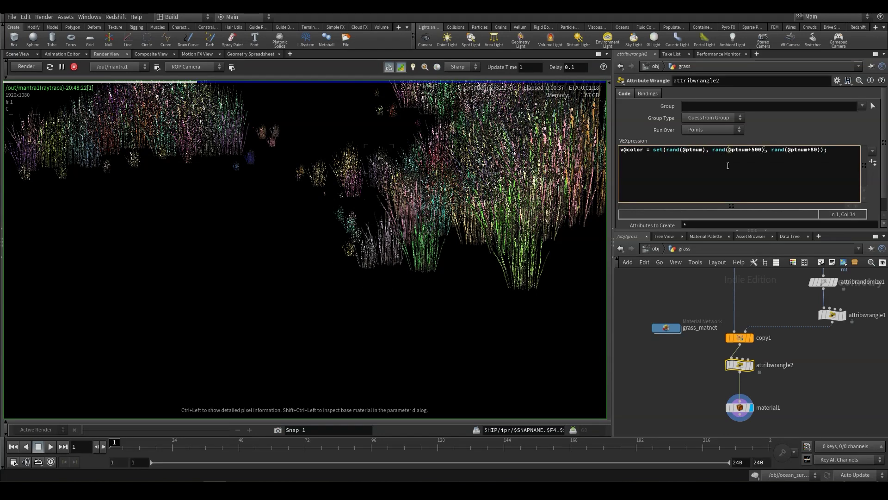
pyautogui.moveTo(711, 149); pyautogui.dragTo(765, 149)
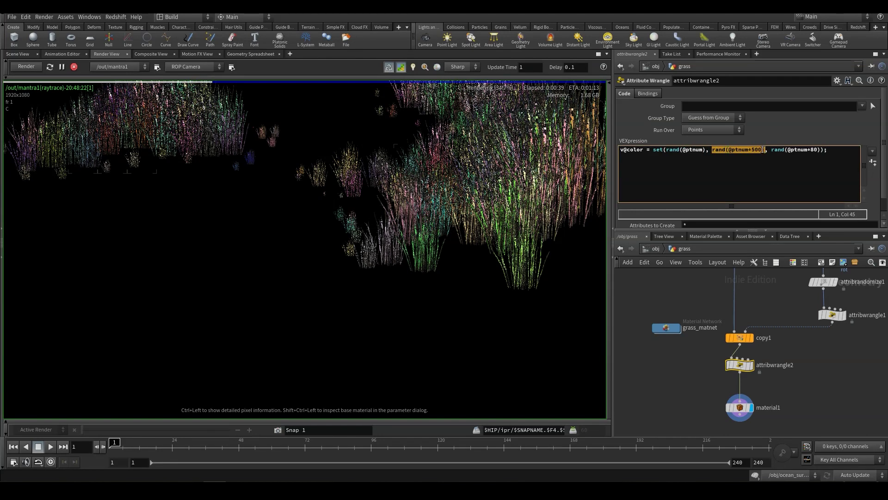
pyautogui.write('rand(@ptnum)')
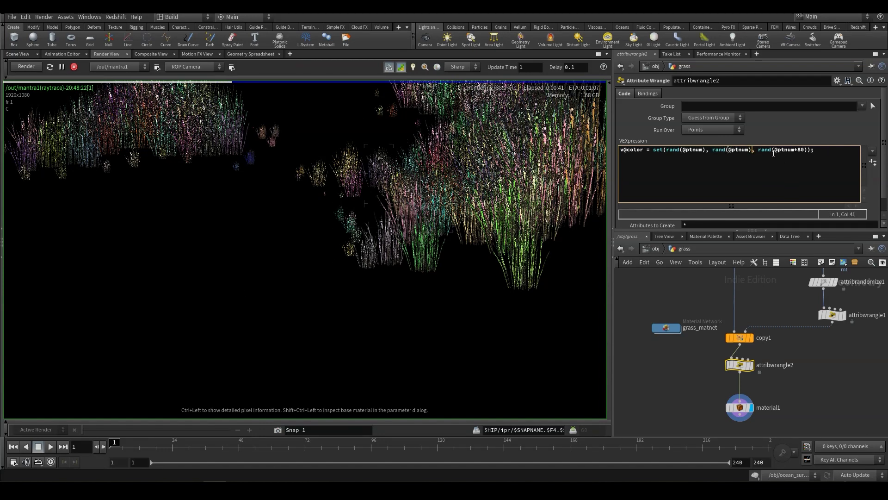
pyautogui.moveTo(759, 150); pyautogui.dragTo(803, 150)
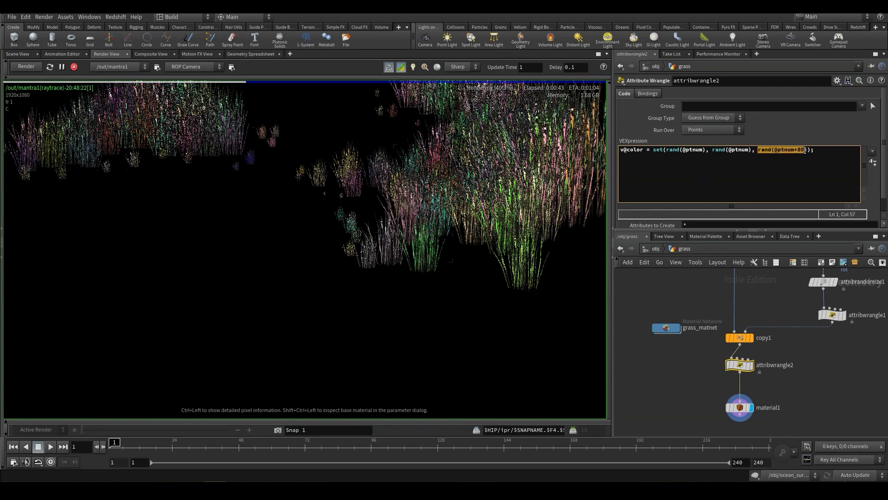
pyautogui.write('rand(@ptnum)')
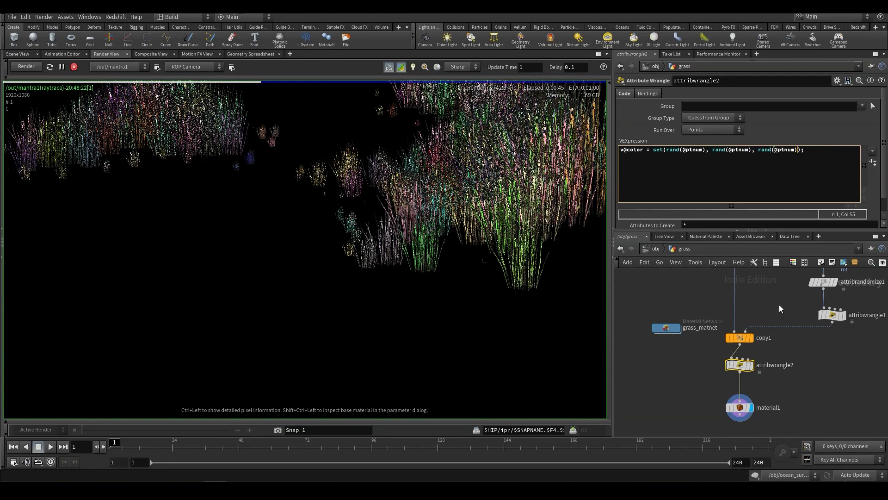
# Apply the expression and focus the IPR render on the grass clumps.
pyautogui.click(779, 305)
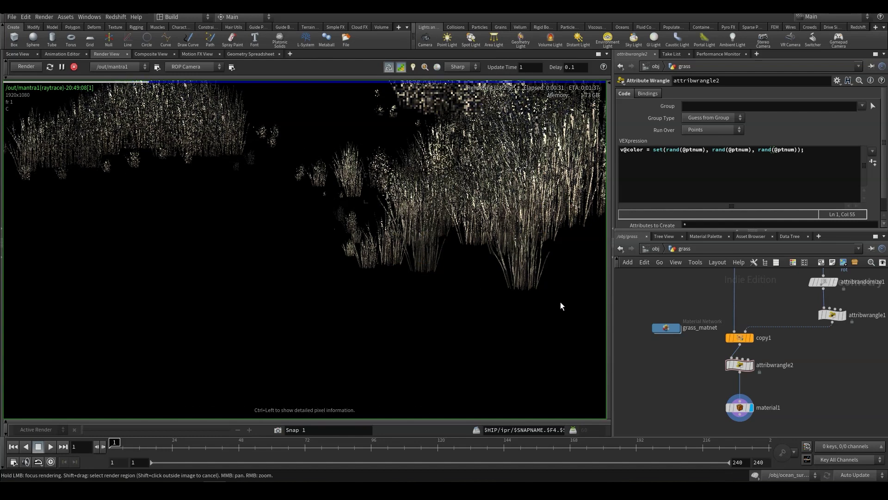
pyautogui.moveTo(364, 258); pyautogui.dragTo(373, 250)
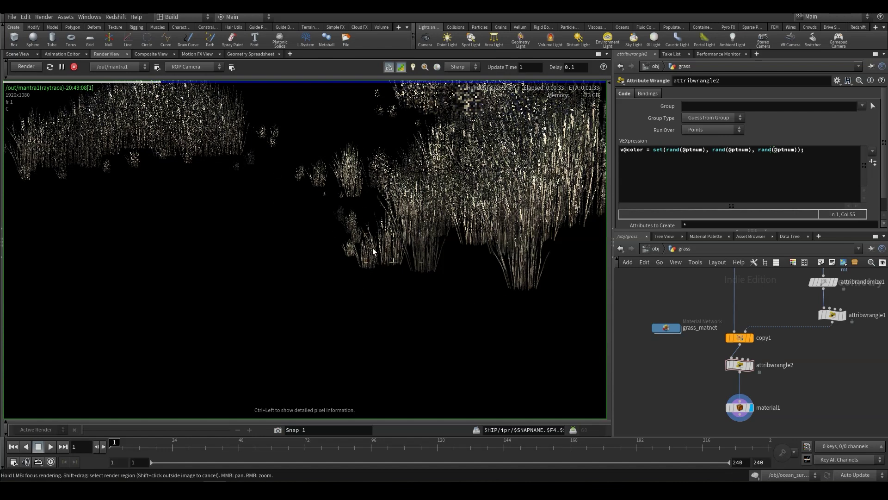
pyautogui.moveTo(426, 258); pyautogui.dragTo(422, 98)
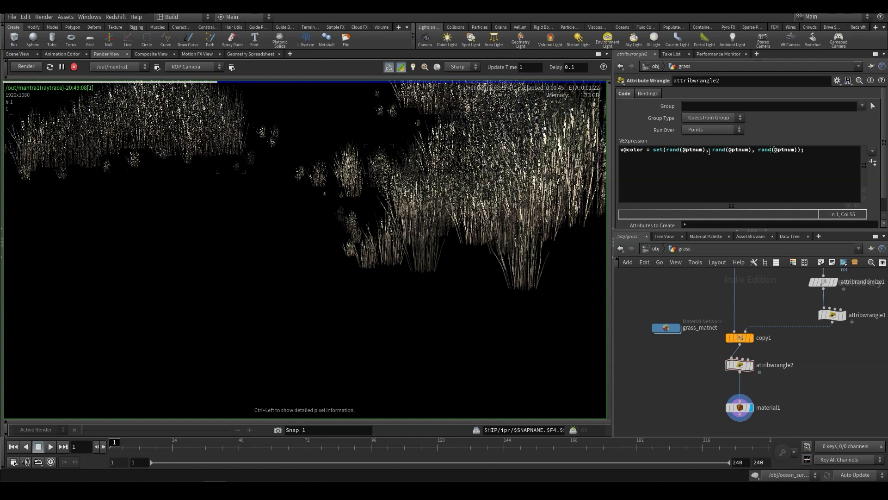
pyautogui.click(668, 150)
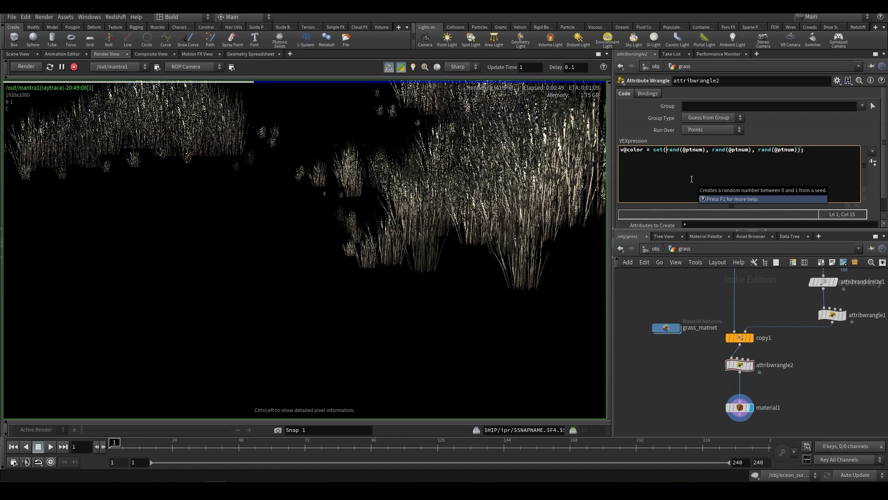
pyautogui.write('fit0')
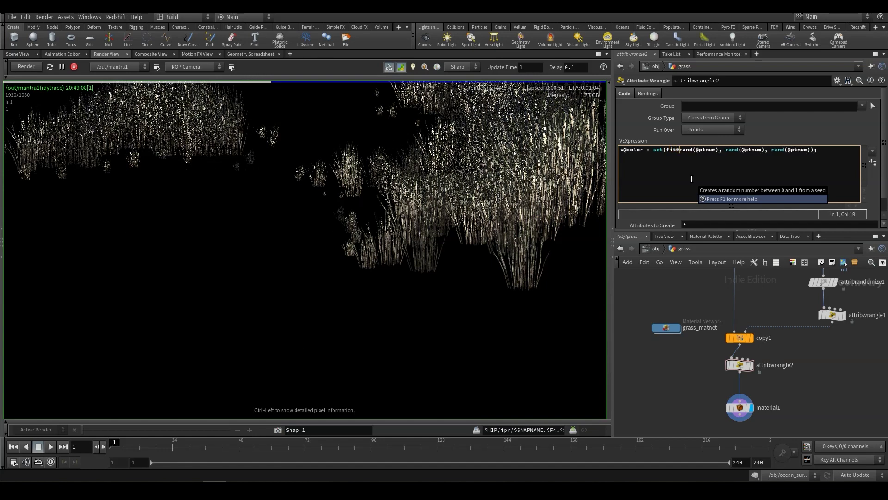
pyautogui.write('1(')
pyautogui.press('Right')
pyautogui.press('Right')
pyautogui.press('Right')
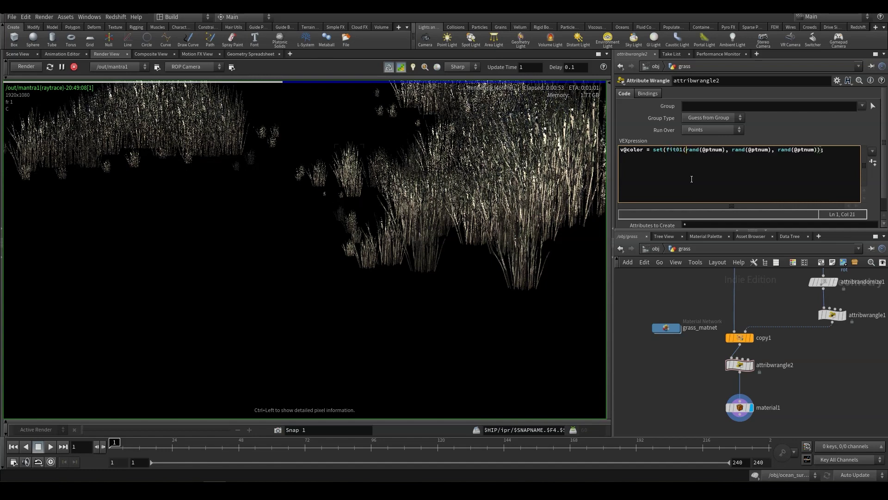
pyautogui.press('Right')
pyautogui.press('Right')
pyautogui.press('Right')
pyautogui.press('Right')
pyautogui.press('Right')
pyautogui.press('Right')
pyautogui.write(', ')
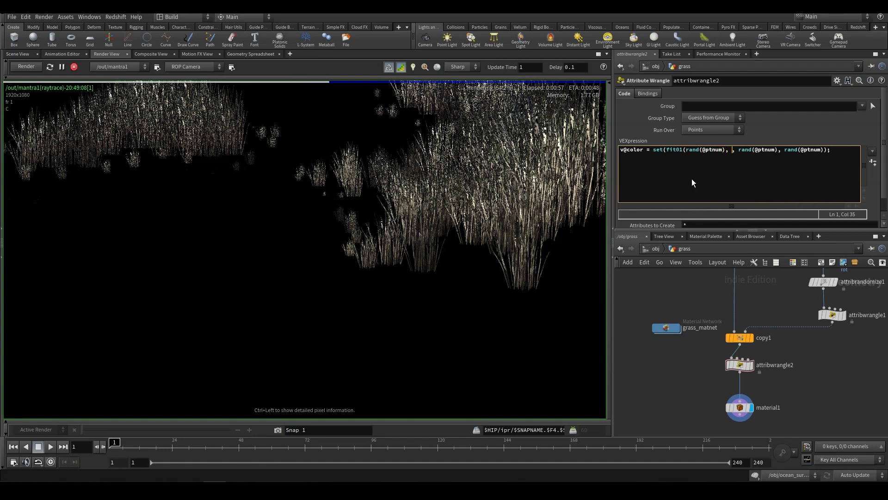
pyautogui.write('.5')
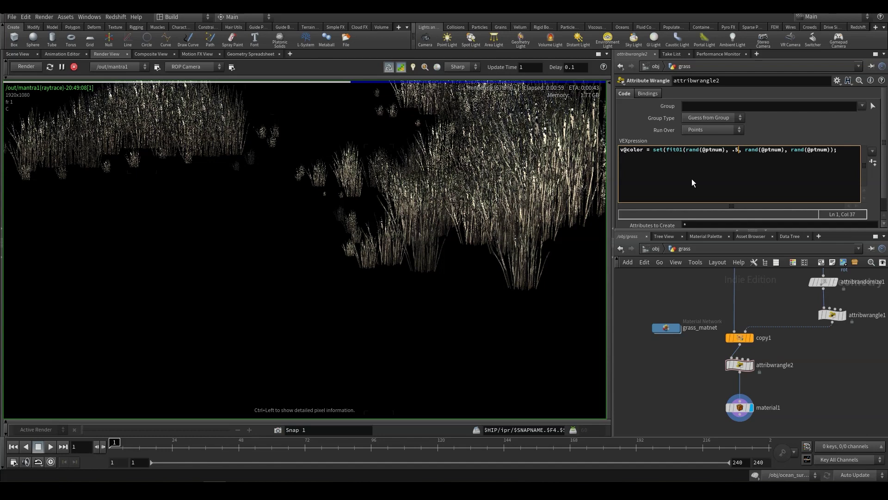
pyautogui.write(', 1')
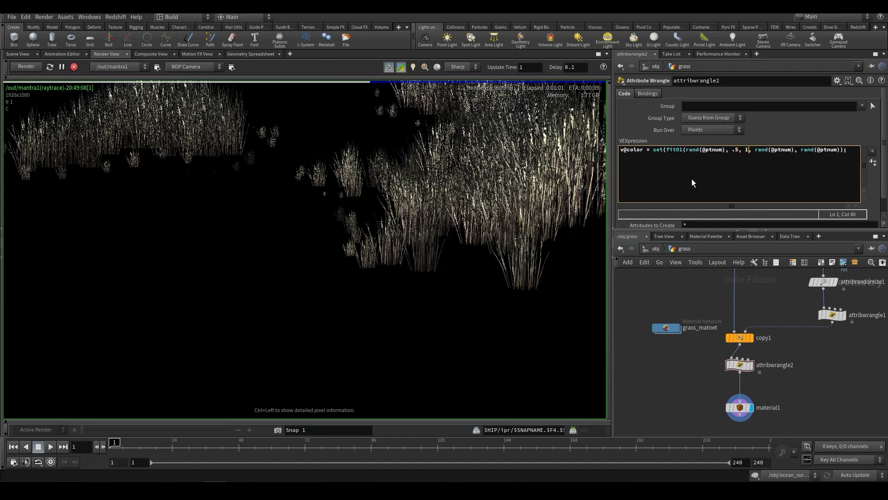
pyautogui.write(')')
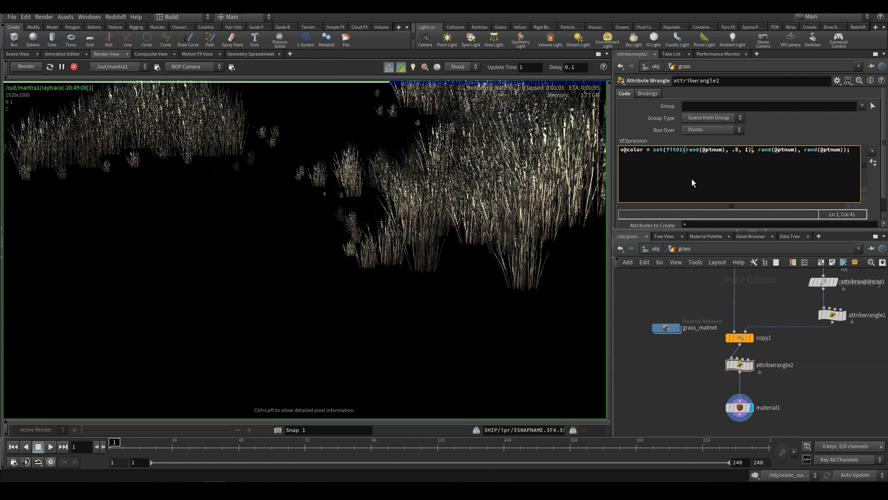
pyautogui.moveTo(752, 150); pyautogui.dragTo(667, 146)
pyautogui.hotkey('ctrl', 'c')
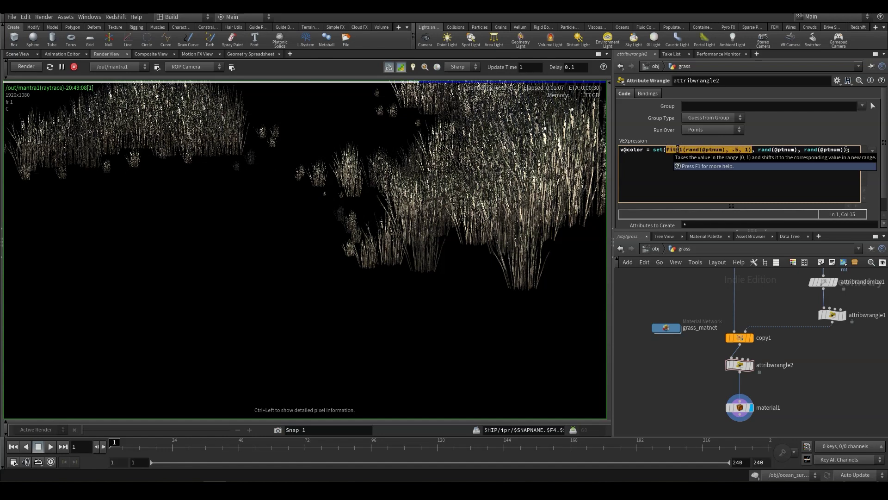
pyautogui.moveTo(758, 150); pyautogui.dragTo(795, 149)
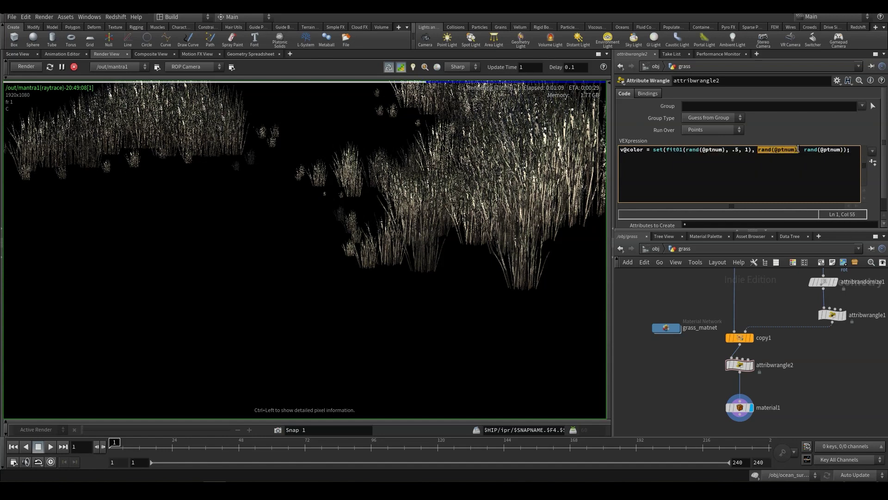
pyautogui.hotkey('ctrl', 'v')
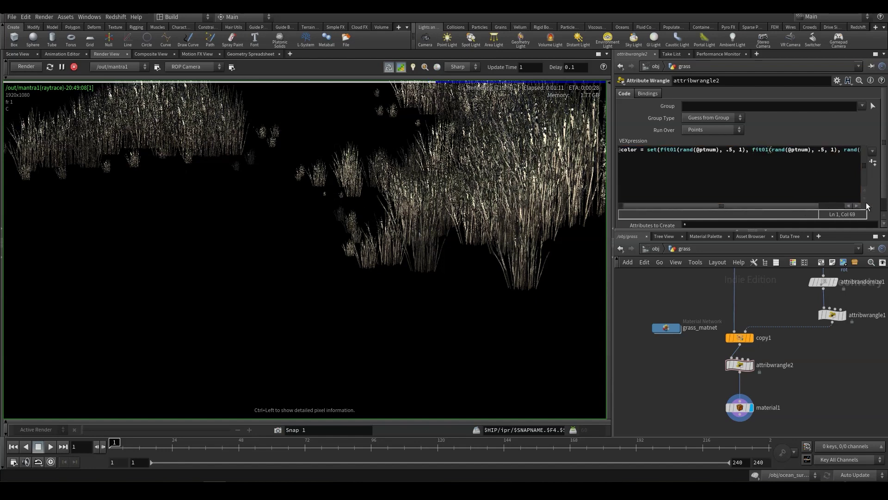
pyautogui.doubleClick(825, 150)
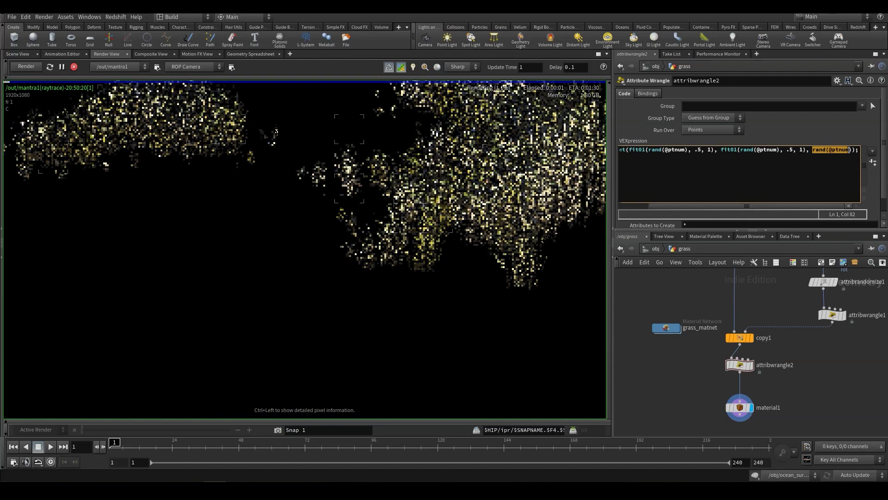
pyautogui.hotkey('ctrl', 'v')
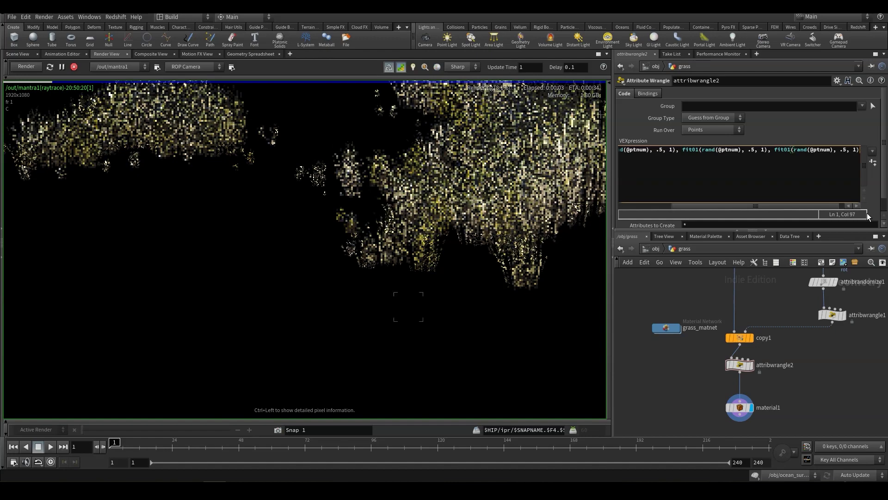
pyautogui.press('Return')
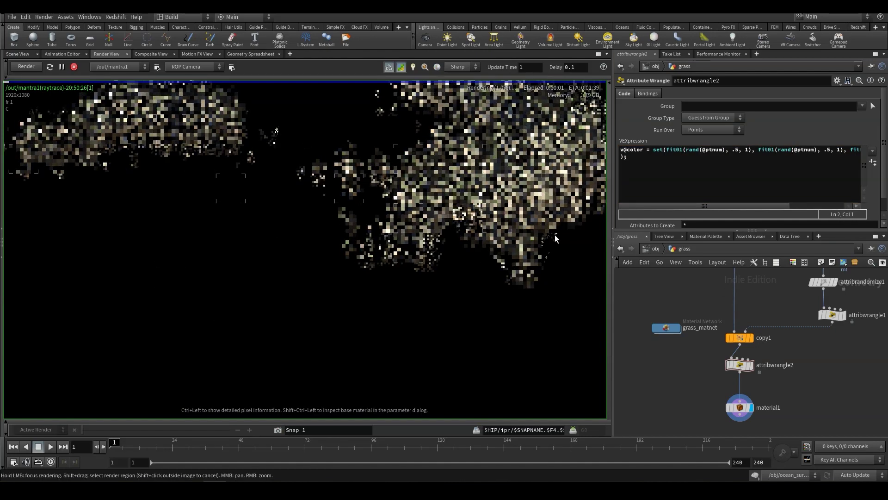
pyautogui.moveTo(756, 205); pyautogui.dragTo(864, 202)
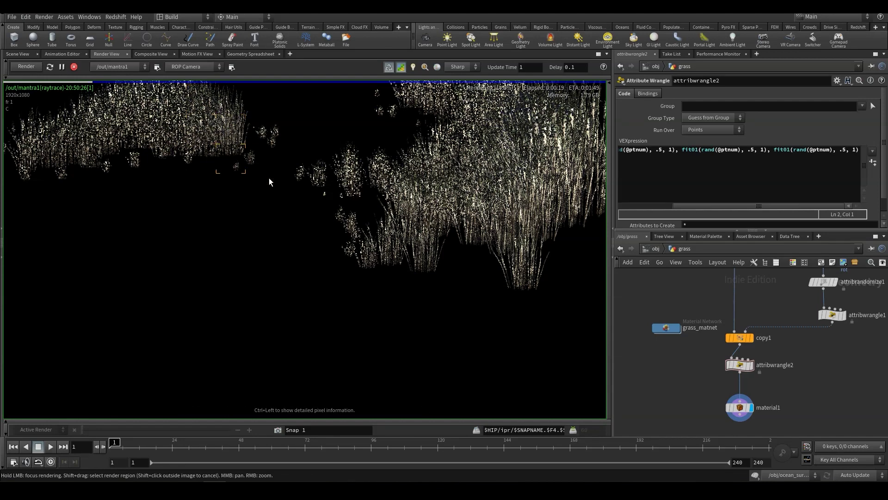
# Stop the grass render, return to obj level, deselect grass, then preview and stop the full landscape render.
pyautogui.click(73, 68)
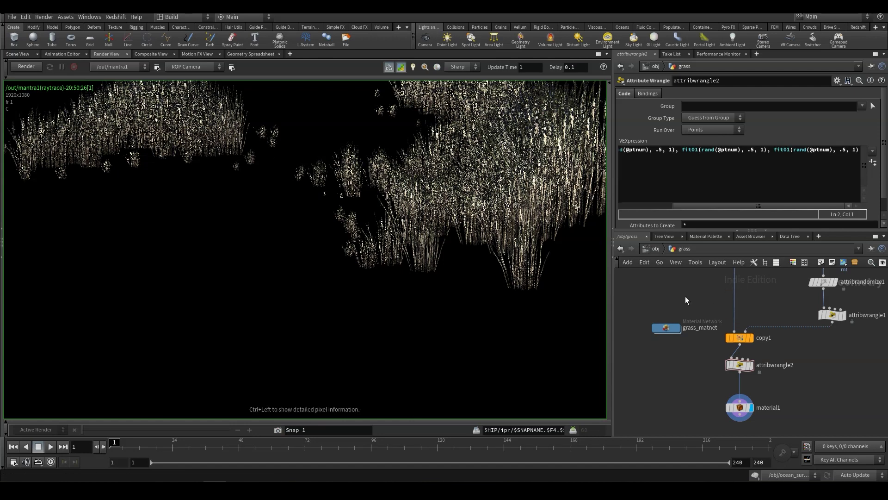
pyautogui.click(649, 251)
pyautogui.click(757, 328)
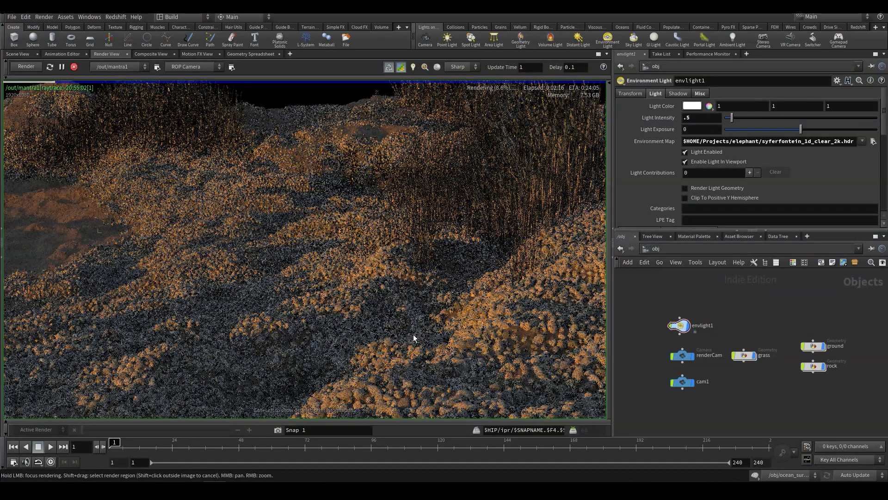
pyautogui.click(73, 67)
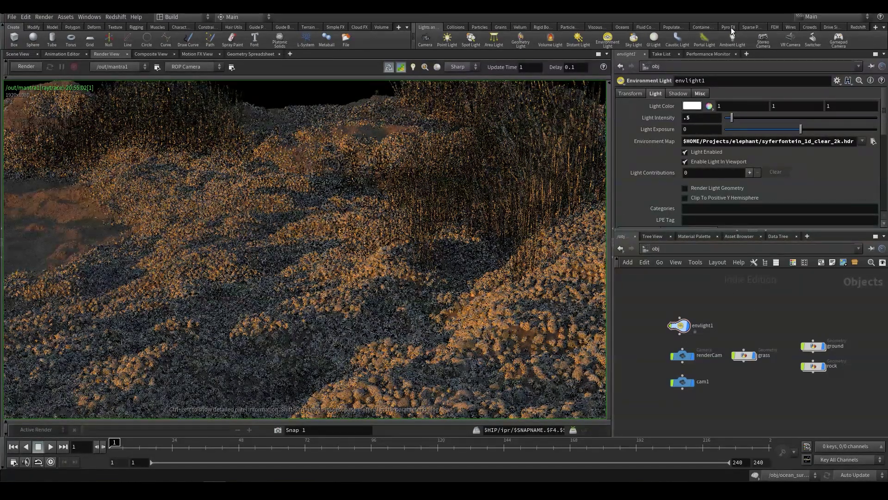
pyautogui.click(622, 28)
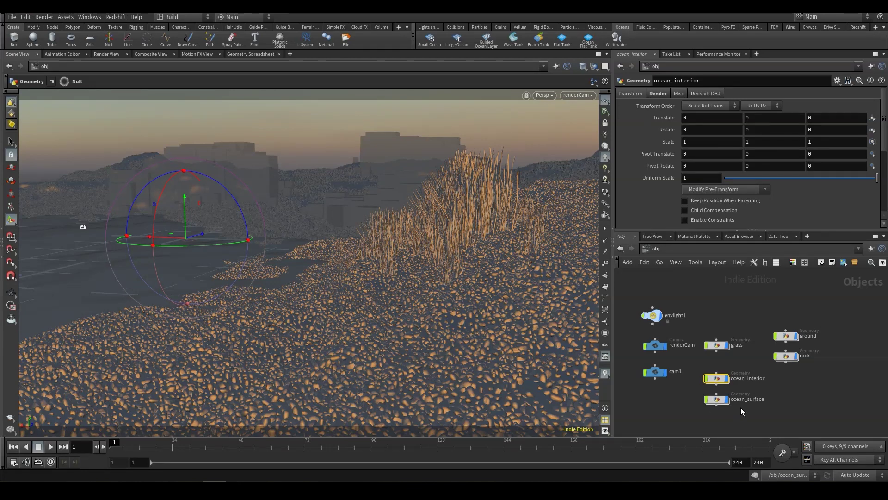
# Hide the rock object, look inside ocean_interior, then open the ocean_surface network.
pyautogui.click(793, 359)
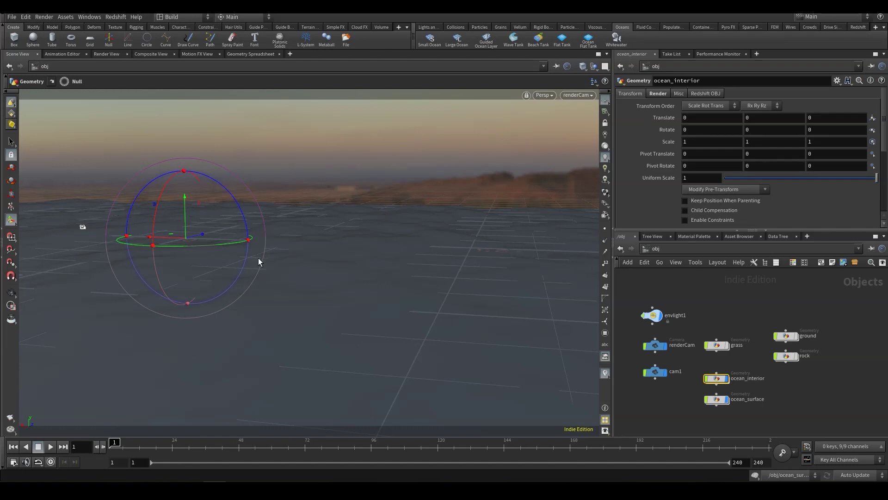
pyautogui.moveTo(719, 379)
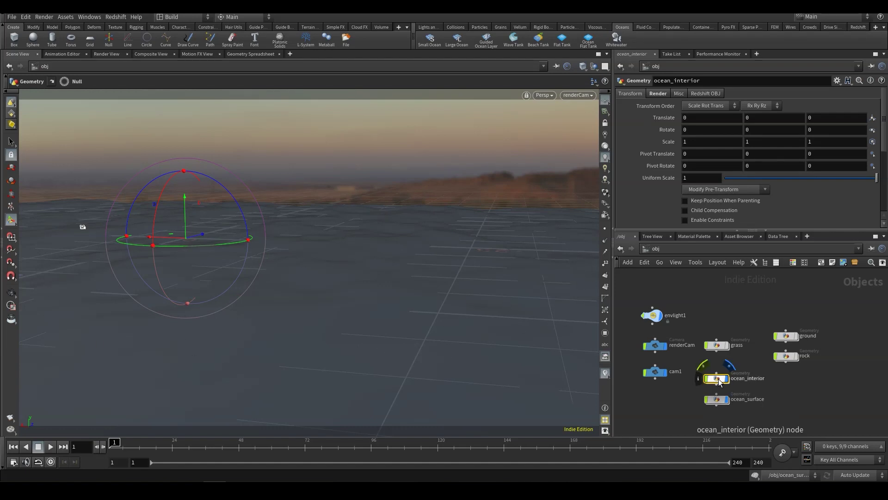
pyautogui.doubleClick(719, 379)
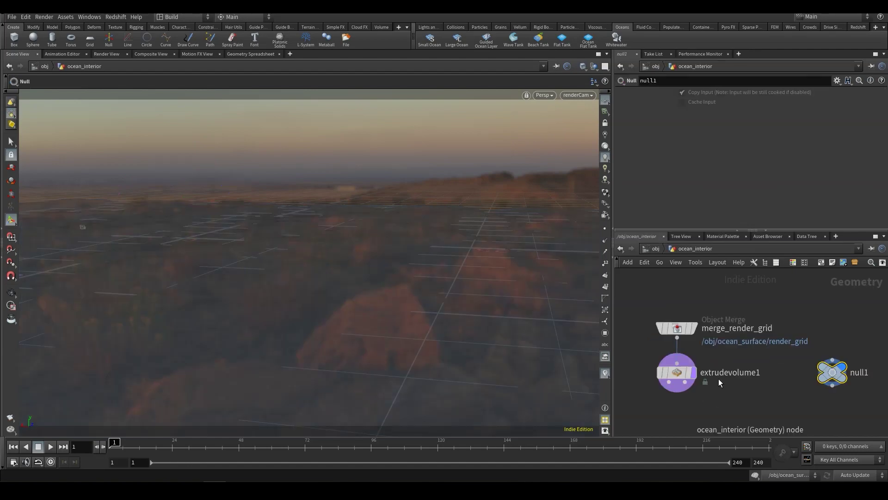
pyautogui.click(652, 250)
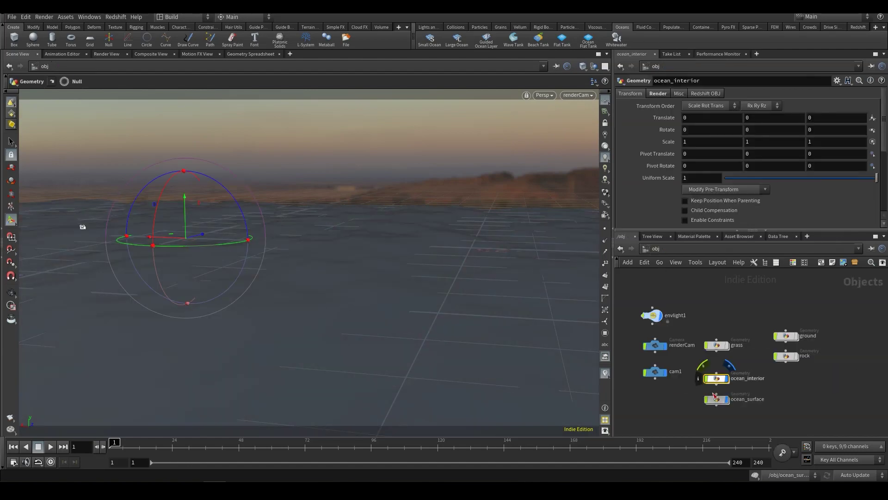
pyautogui.doubleClick(685, 373)
# Inspect oceanspectrum1's Amplitude settings, then go back up to the object level.
pyautogui.scroll(2, 669, 345)
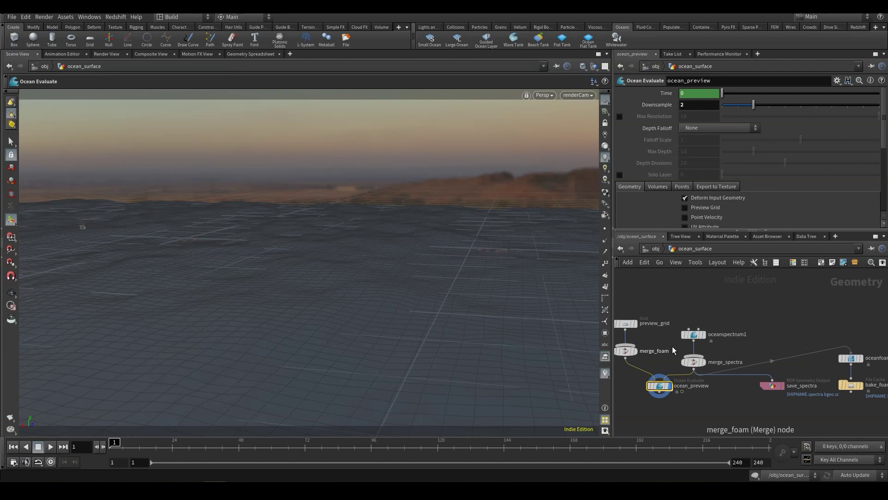
pyautogui.click(681, 336)
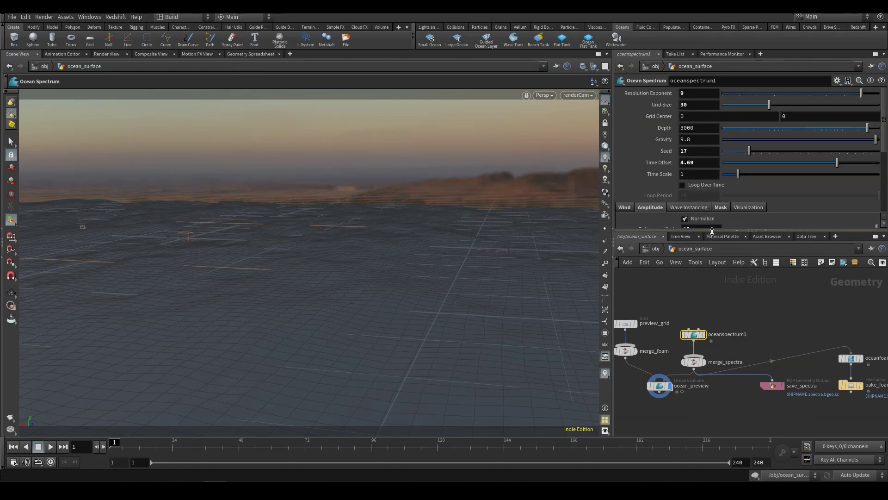
pyautogui.moveTo(712, 231); pyautogui.dragTo(713, 271)
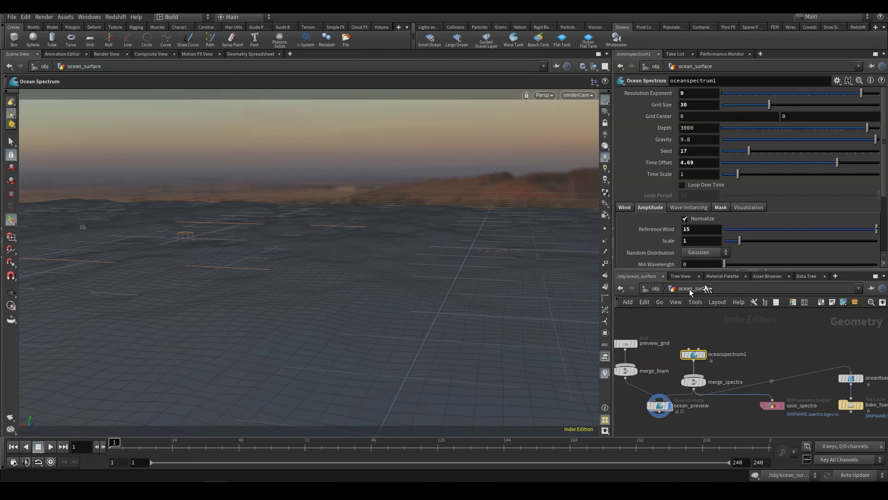
pyautogui.click(656, 288)
pyautogui.click(657, 288)
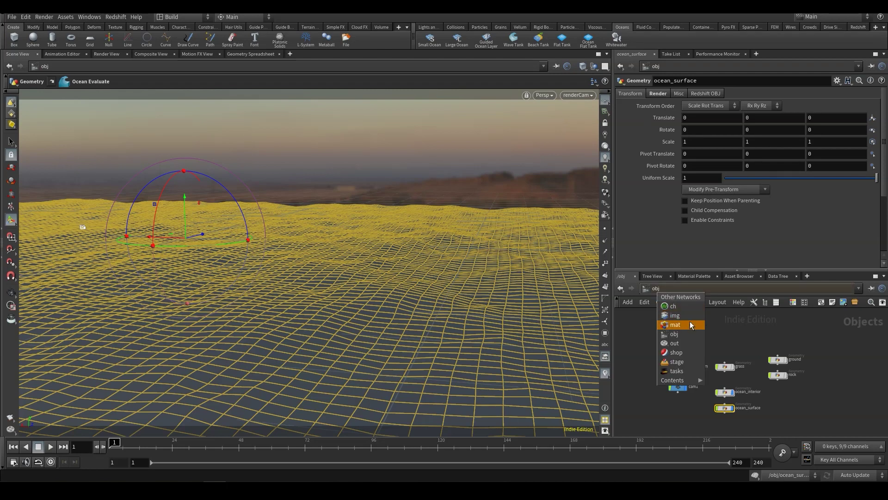
pyautogui.click(686, 342)
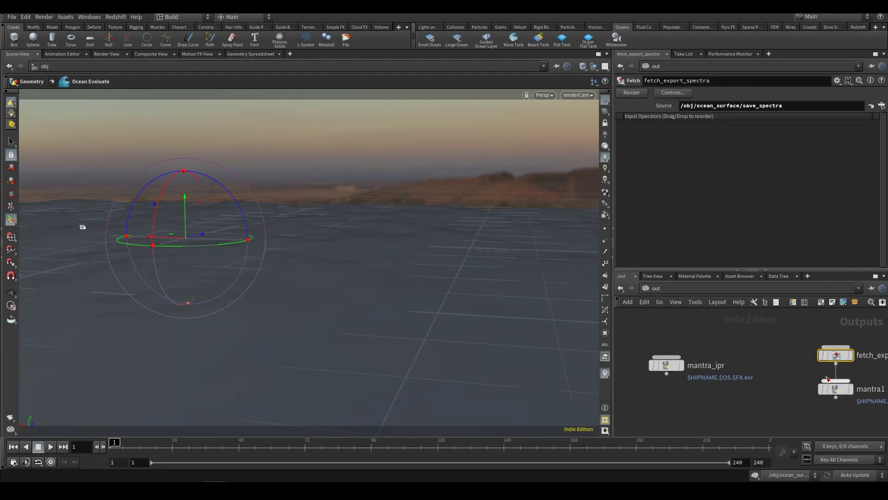
pyautogui.moveTo(737, 376)
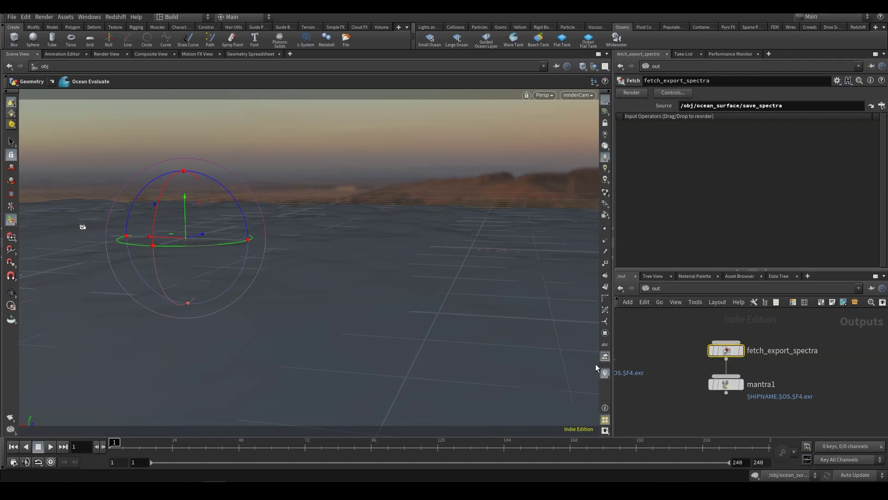
pyautogui.moveTo(640, 353); pyautogui.dragTo(718, 356, button='middle')
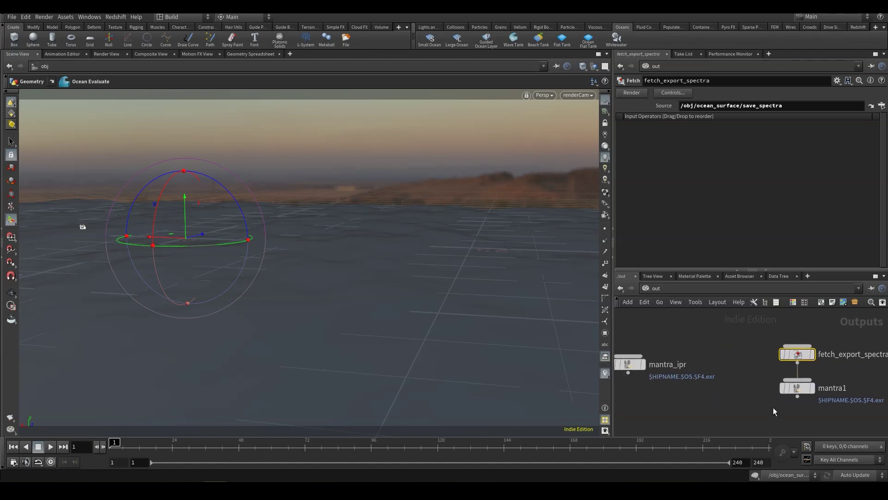
pyautogui.click(672, 288)
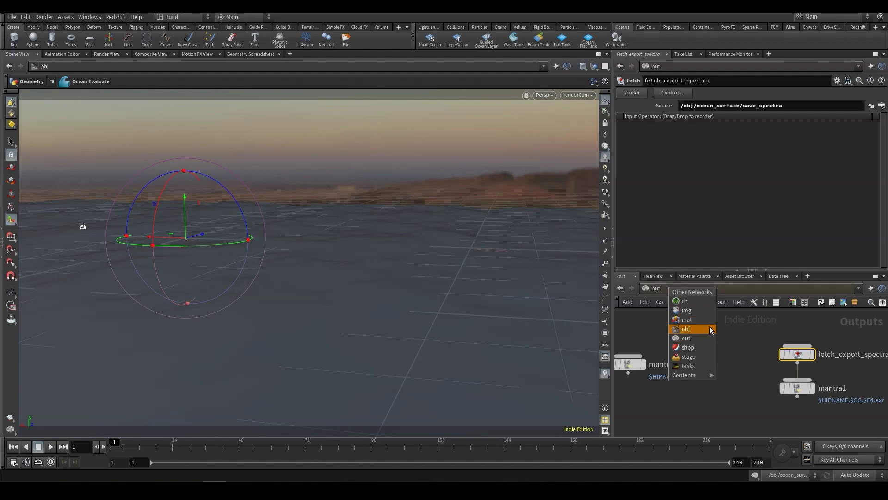
pyautogui.click(701, 329)
# Turn on the display flags for grass, ground and rock, and deselect ocean_surface.
pyautogui.click(733, 366)
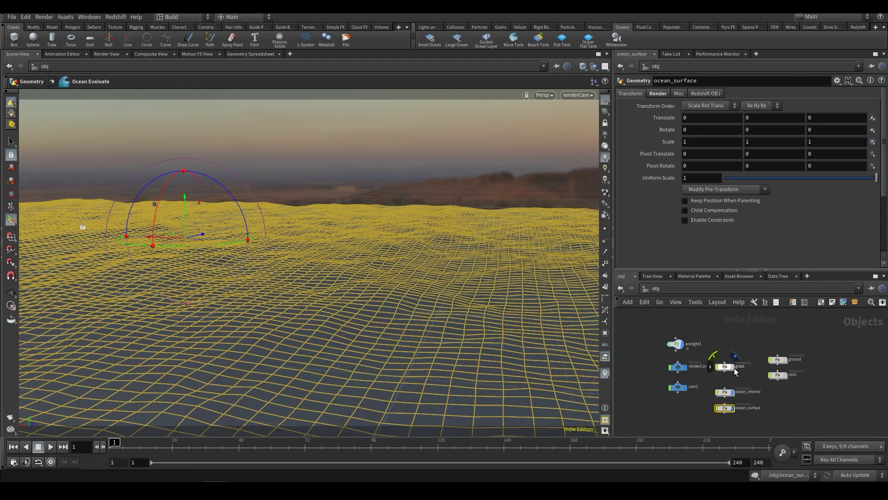
pyautogui.click(785, 360)
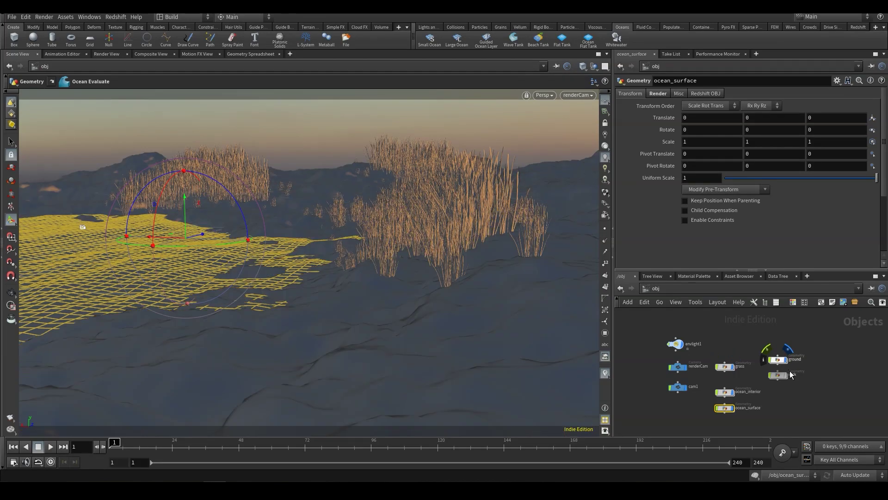
pyautogui.moveTo(789, 381)
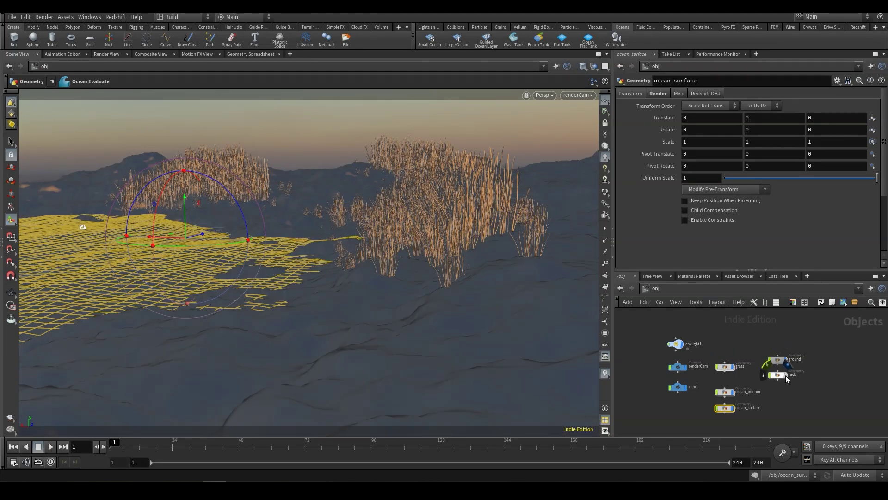
pyautogui.click(785, 376)
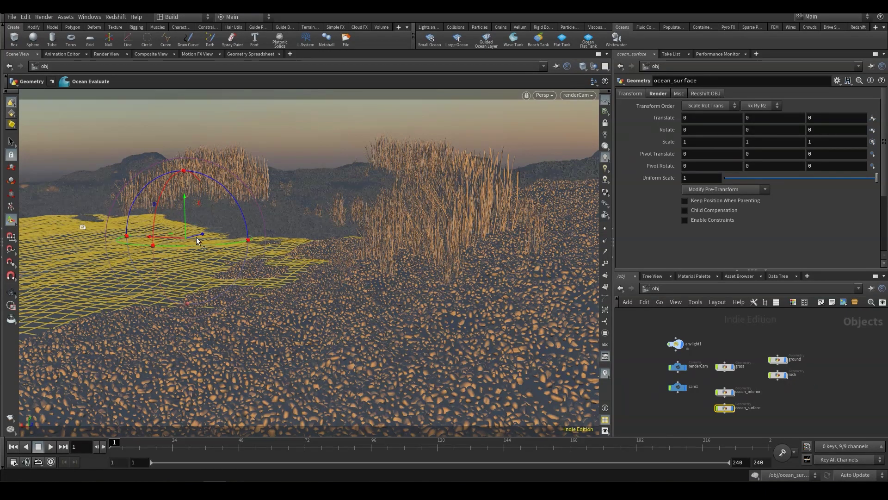
pyautogui.click(701, 317)
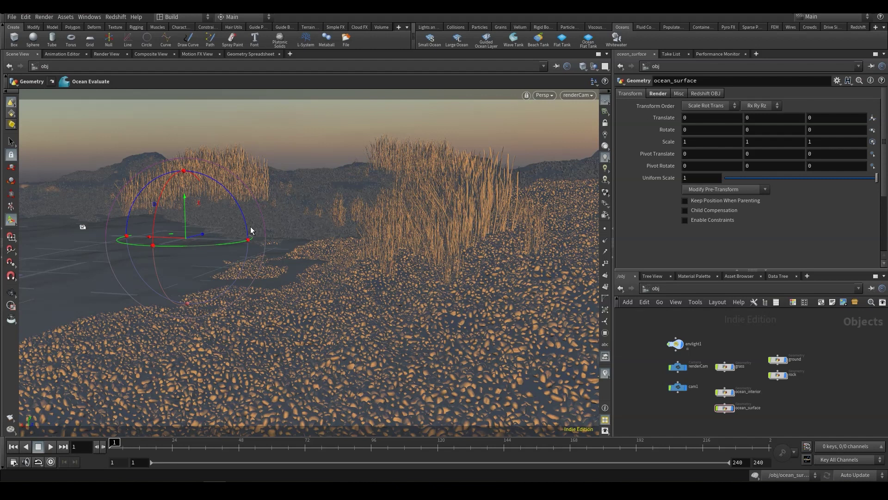